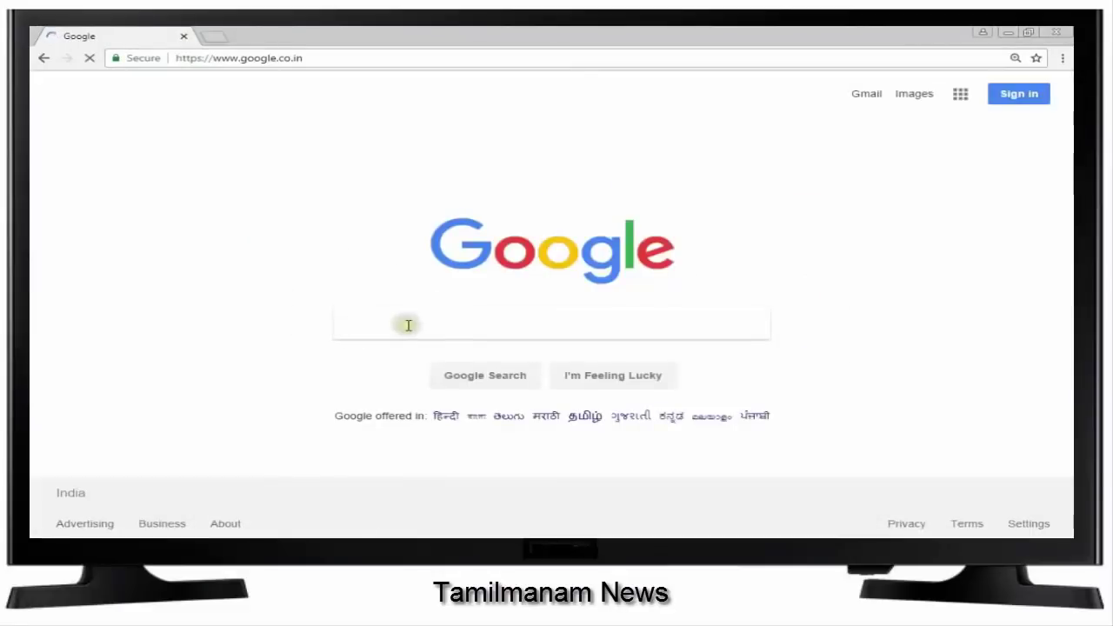
# Search Google for 'income tax filing' and open the e-Filing Home Page result in its new tab.
pyautogui.write('i')
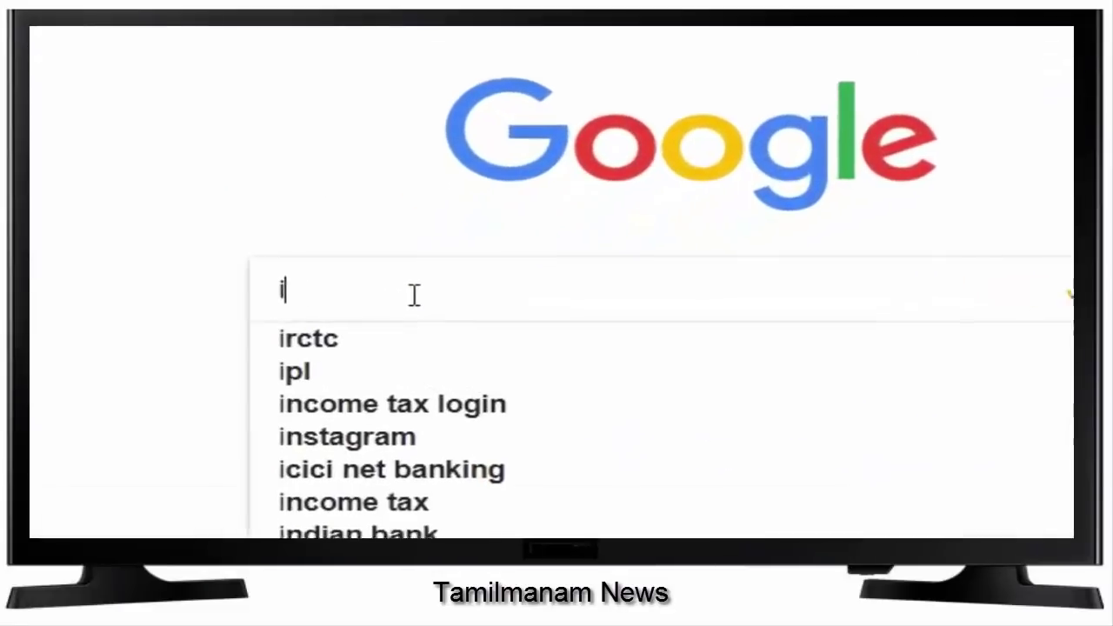
pyautogui.write('ncome tax fili')
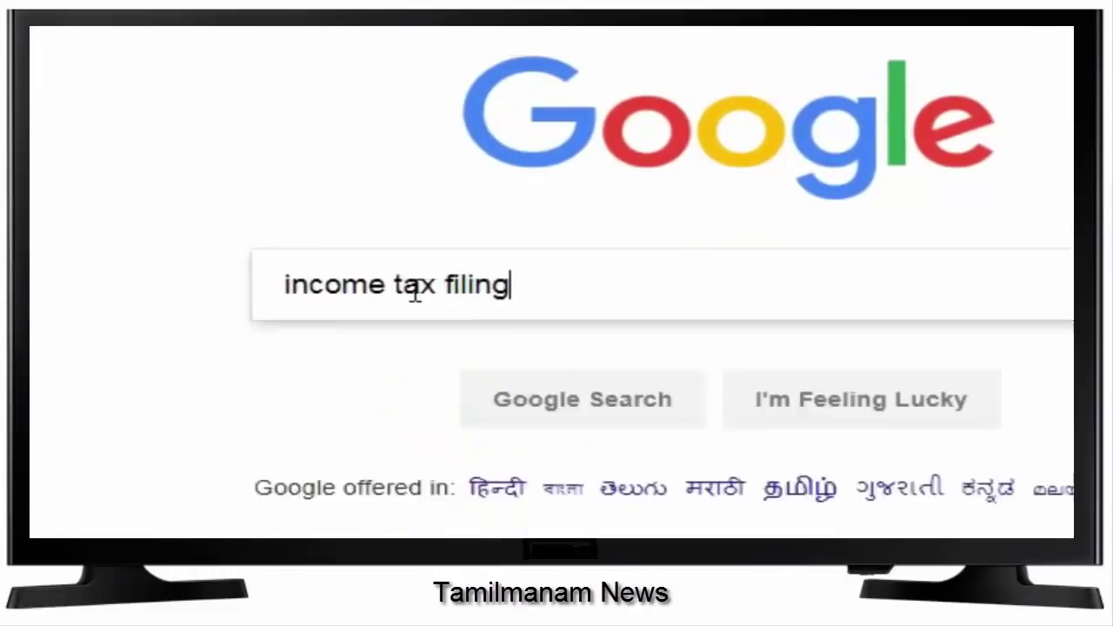
pyautogui.write('ng')
pyautogui.press('Return')
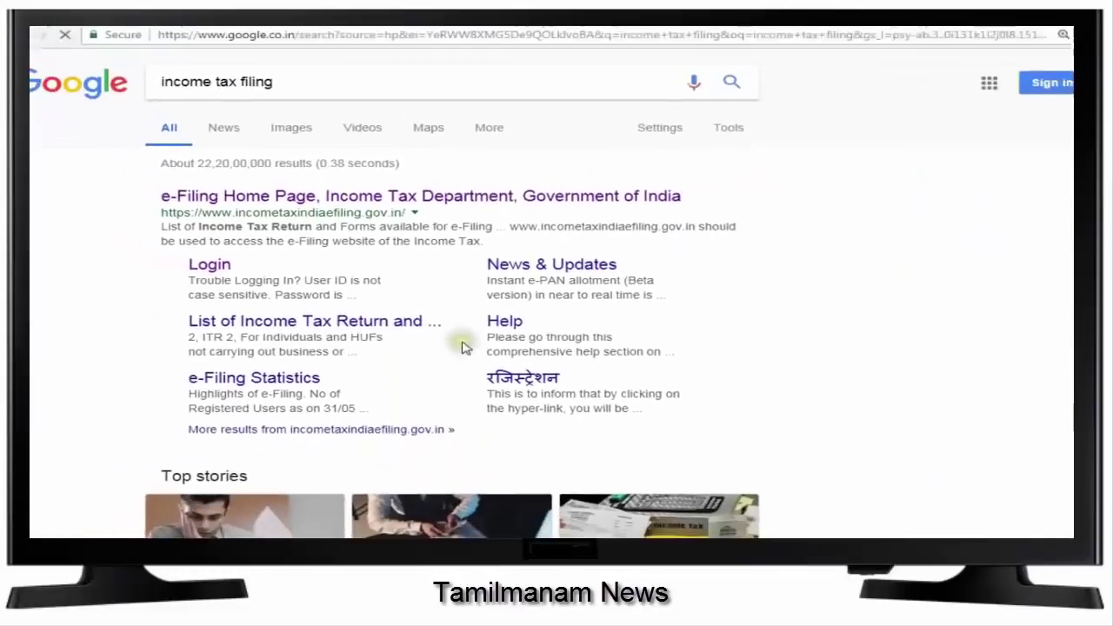
pyautogui.click(321, 209)
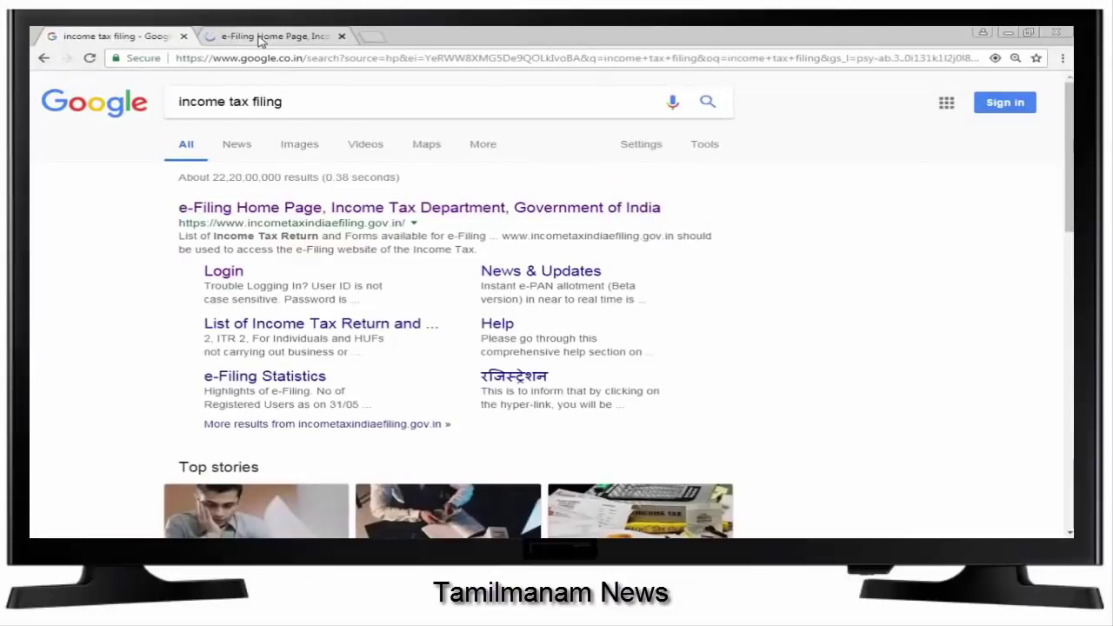
pyautogui.click(258, 38)
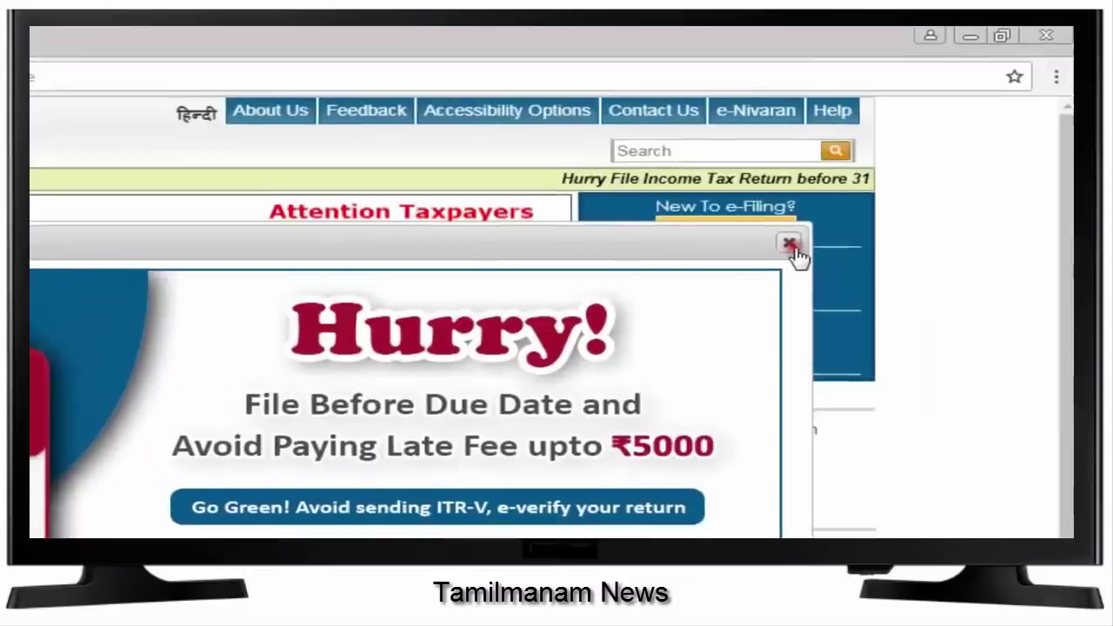
# Dismiss the due-date reminder and start a new registration with Individual as the user type.
pyautogui.click(893, 163)
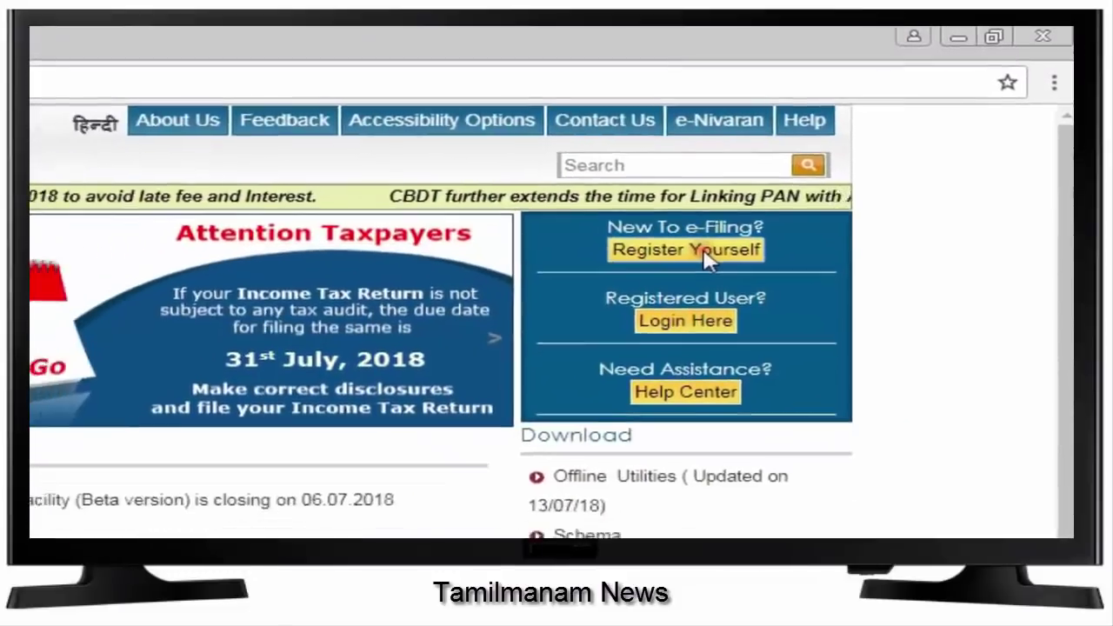
pyautogui.click(706, 252)
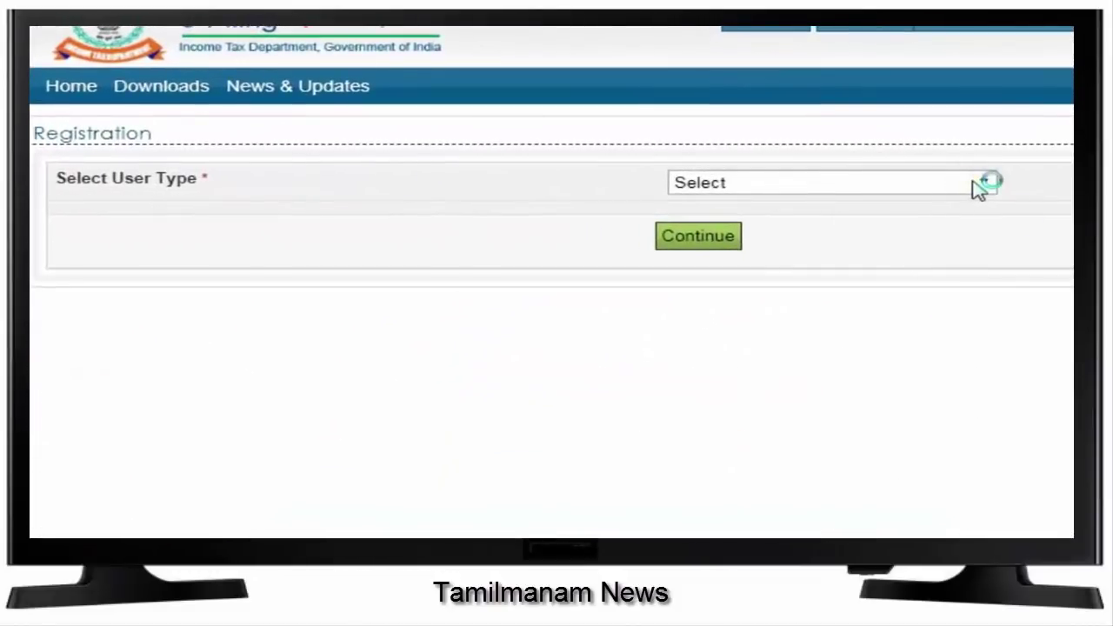
pyautogui.click(980, 189)
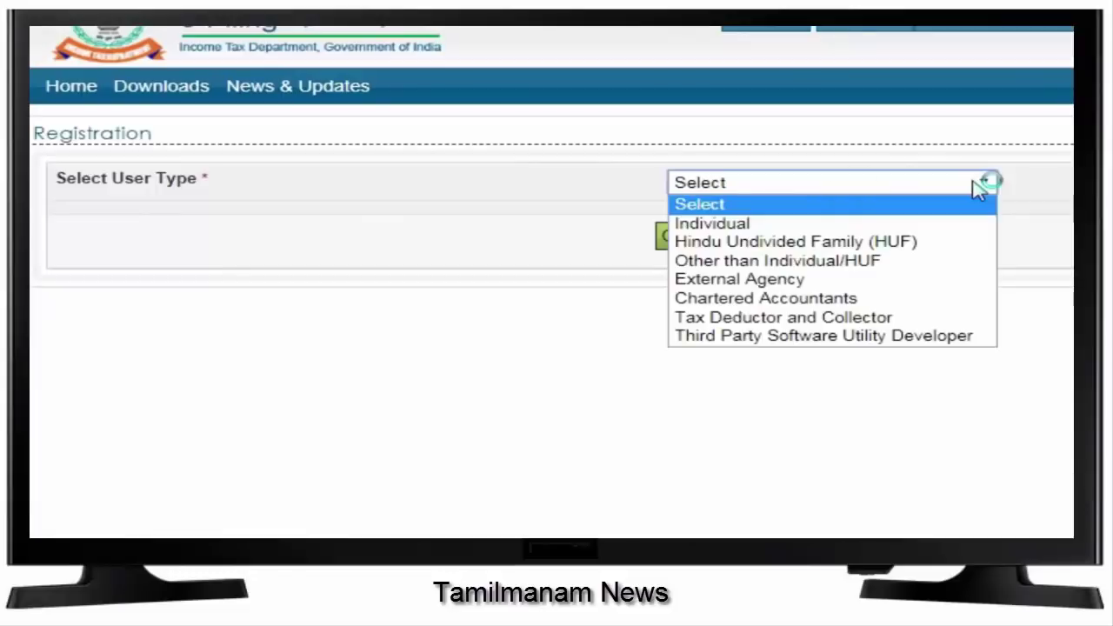
pyautogui.click(728, 223)
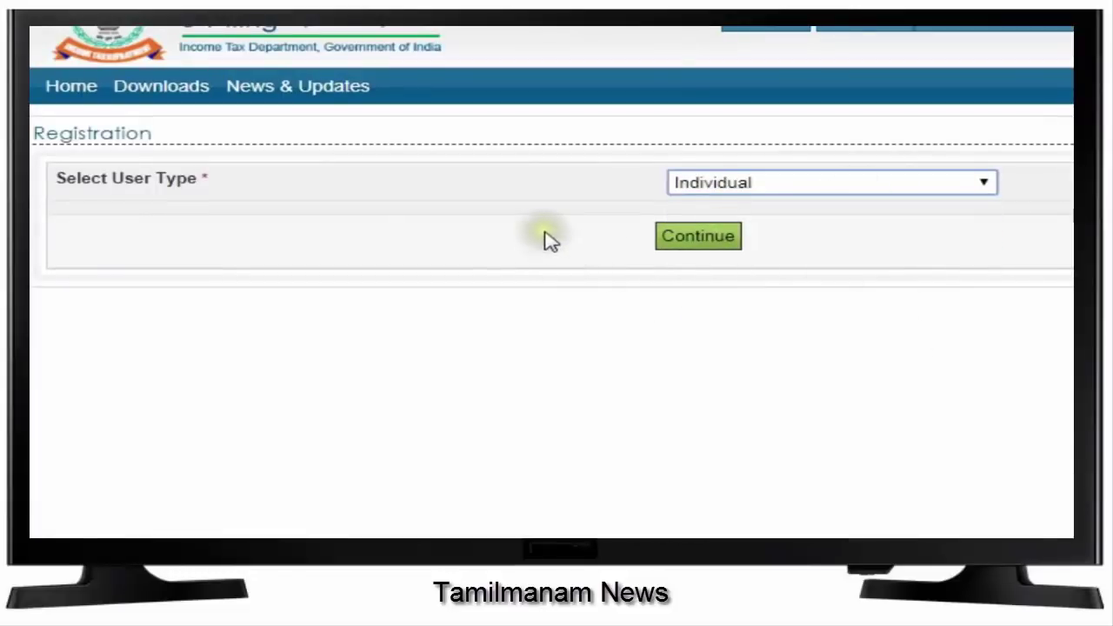
pyautogui.click(686, 250)
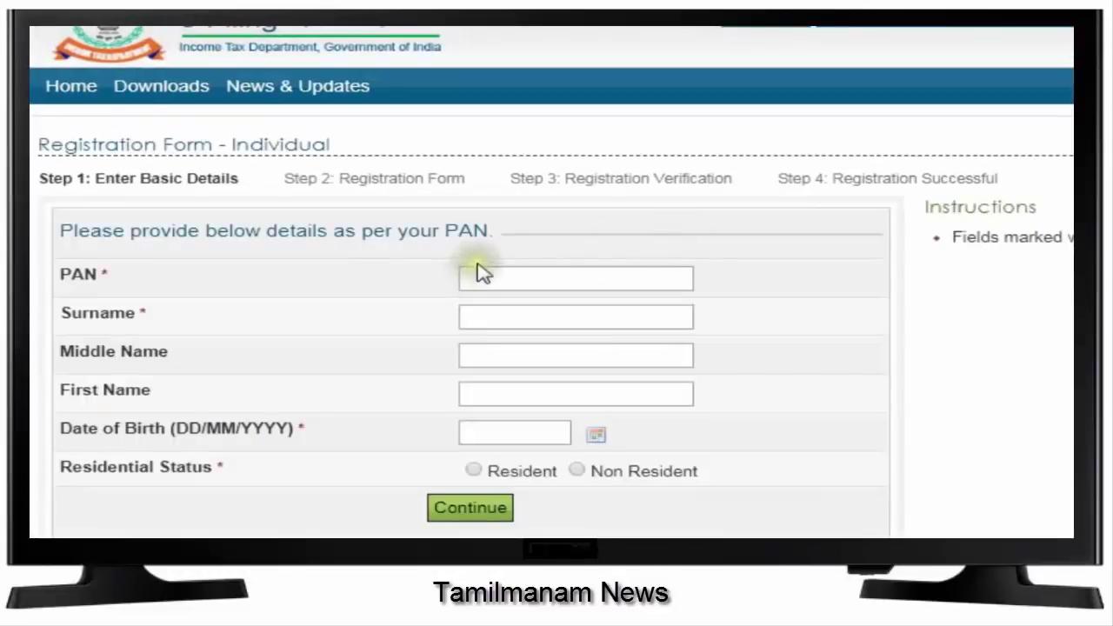
# Enter the PAN and the registrant's surname, skipping the middle and first name fields.
pyautogui.click(477, 273)
pyautogui.click(491, 278)
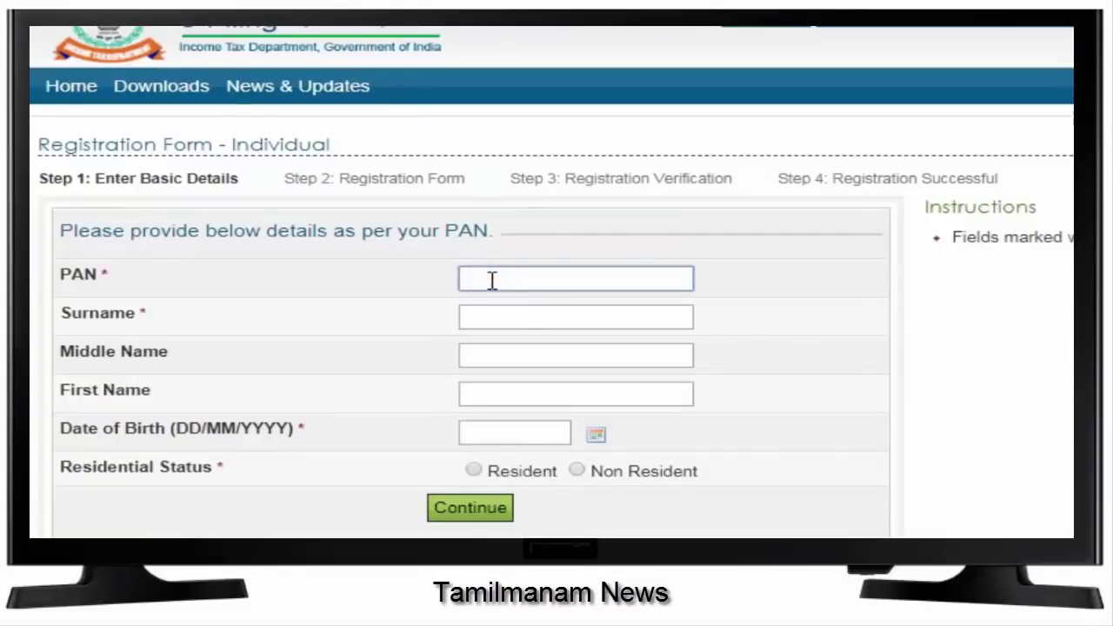
pyautogui.write('AA')
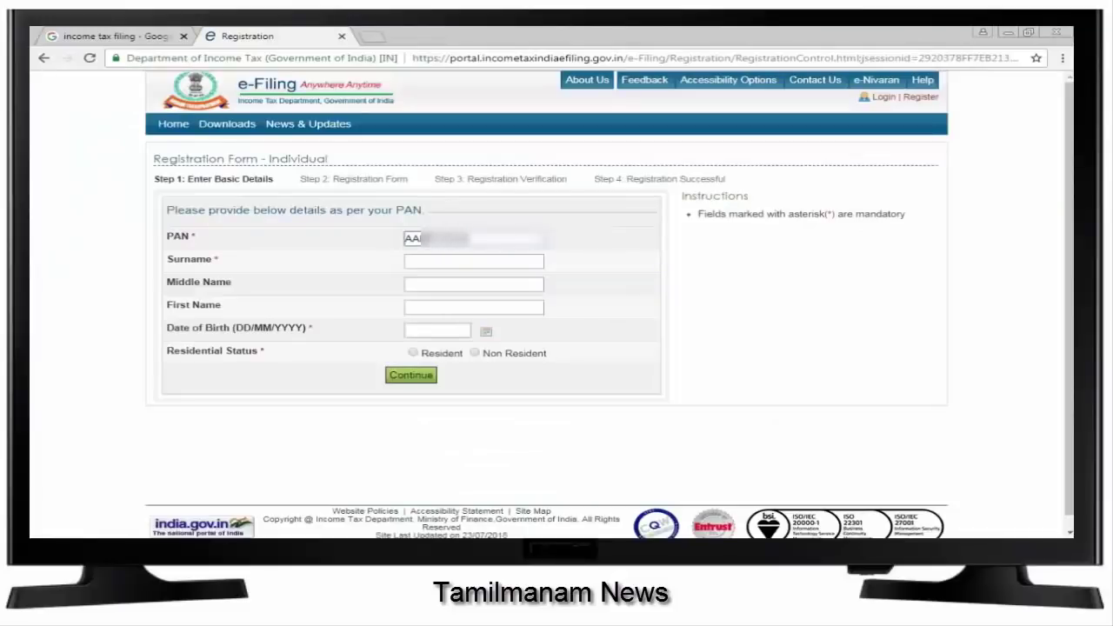
pyautogui.click(474, 261)
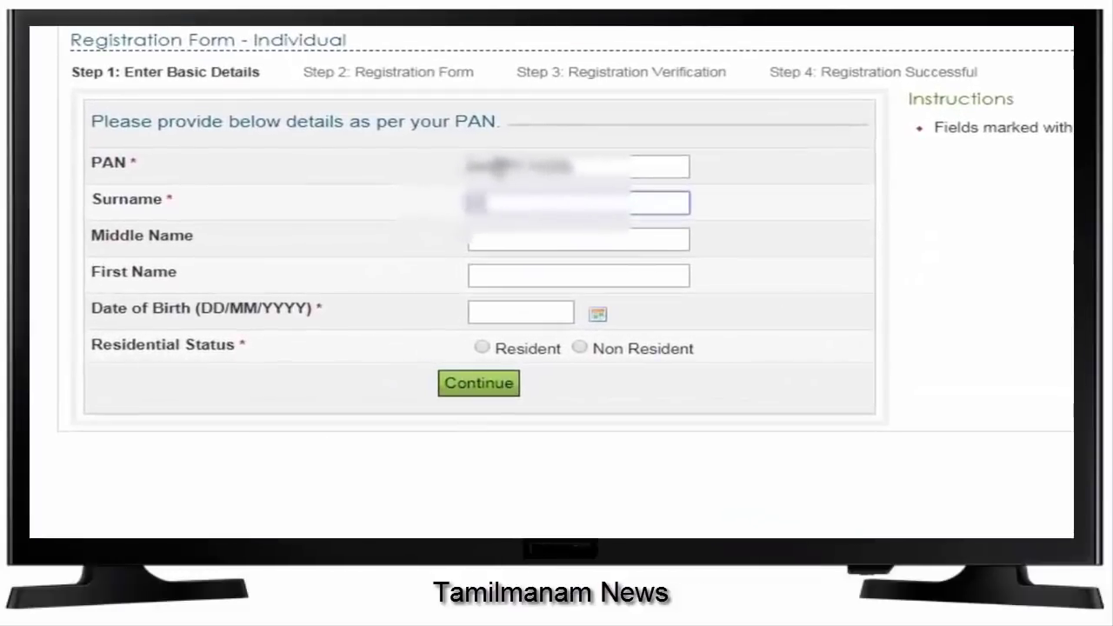
pyautogui.write('CHI')
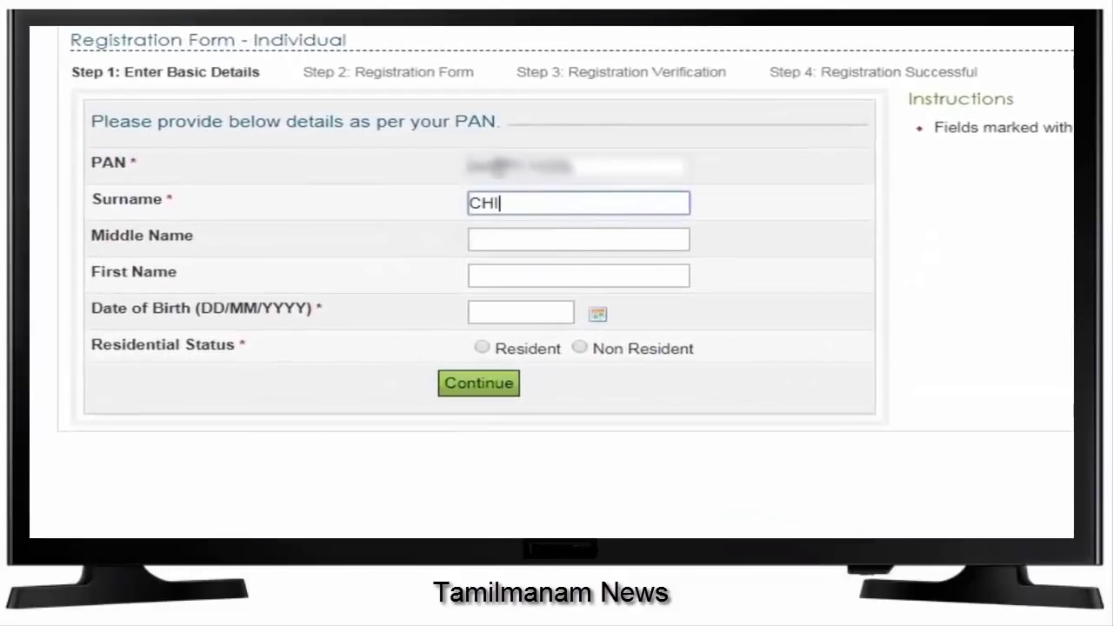
pyautogui.write('NNASAMY')
pyautogui.click(474, 239)
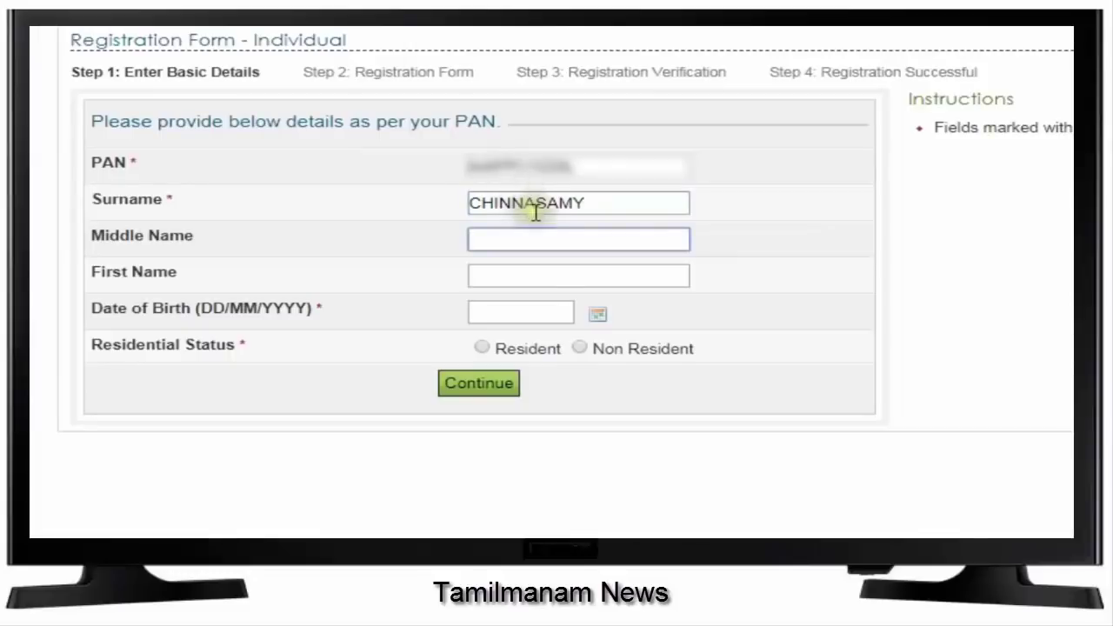
pyautogui.press('Tab')
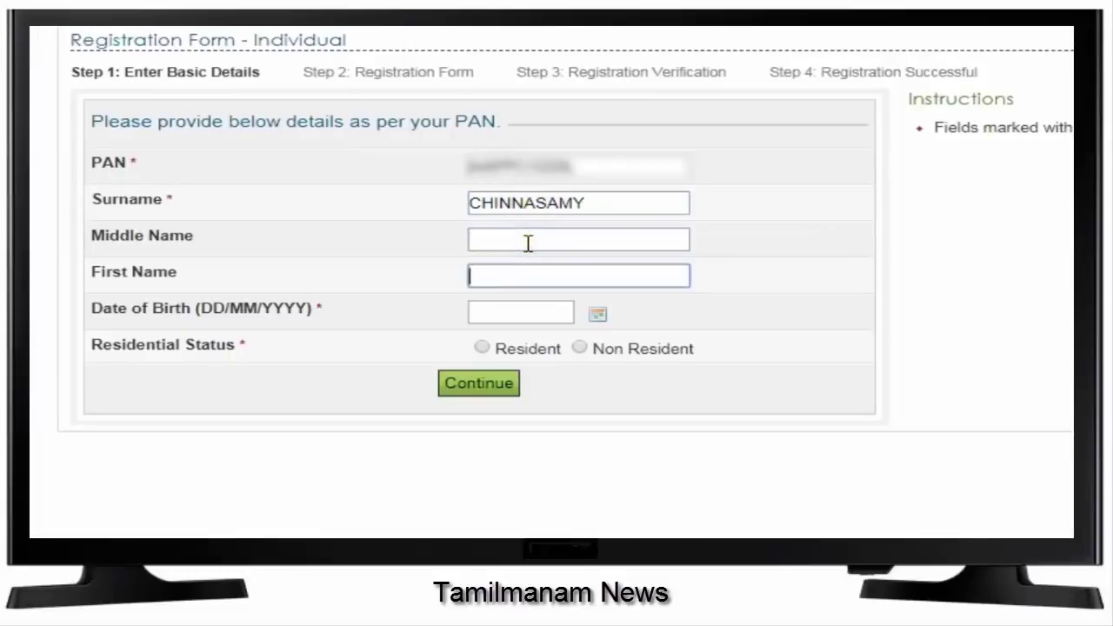
pyautogui.press('Tab')
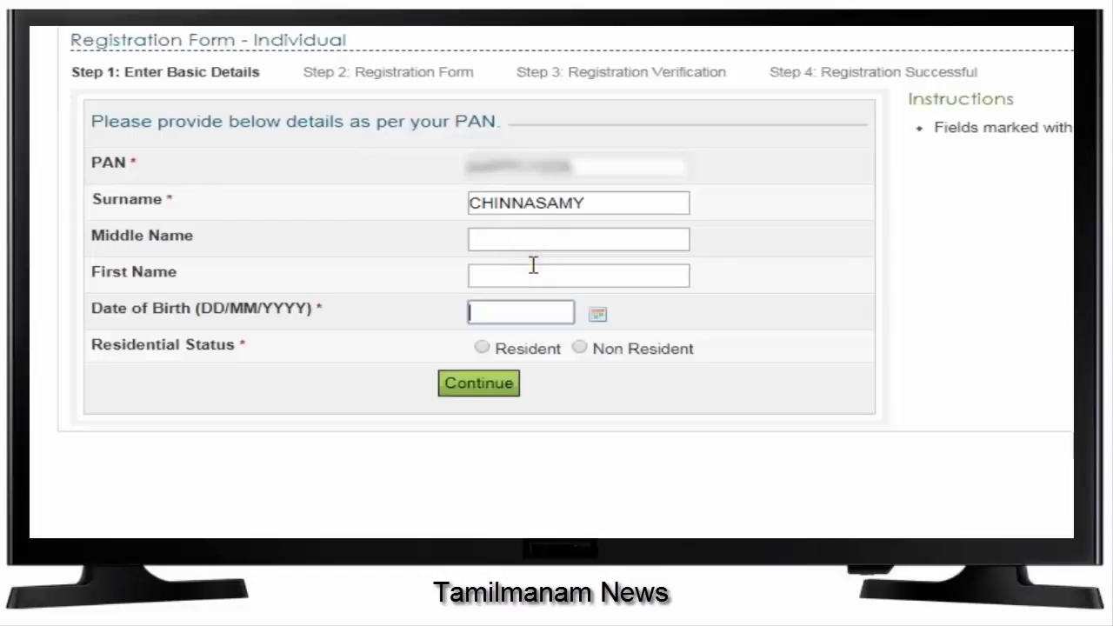
pyautogui.click(599, 314)
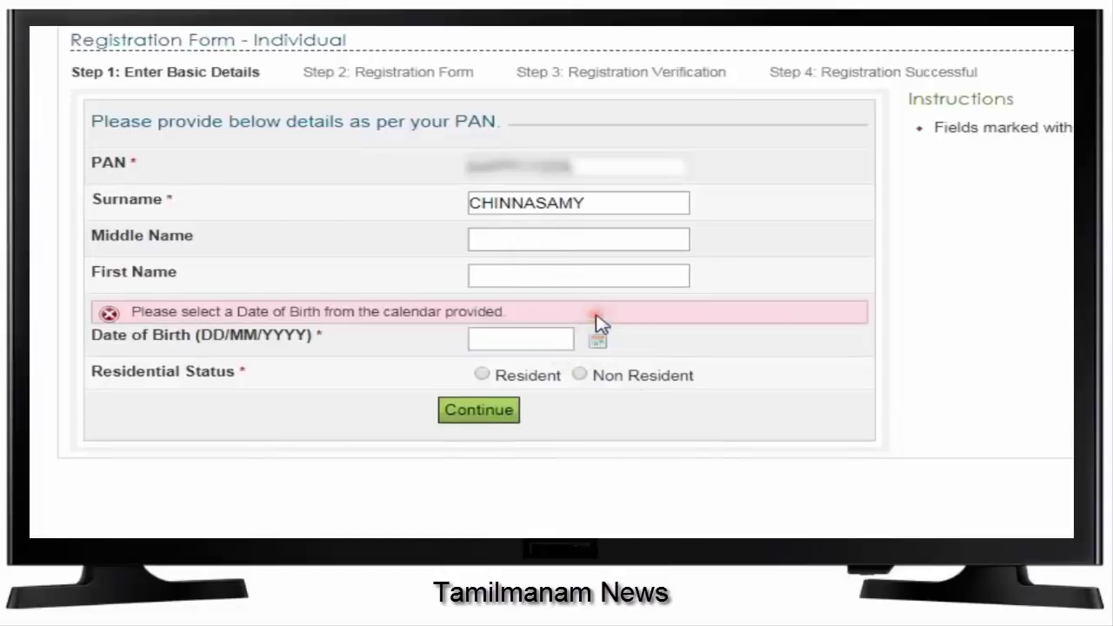
pyautogui.click(598, 341)
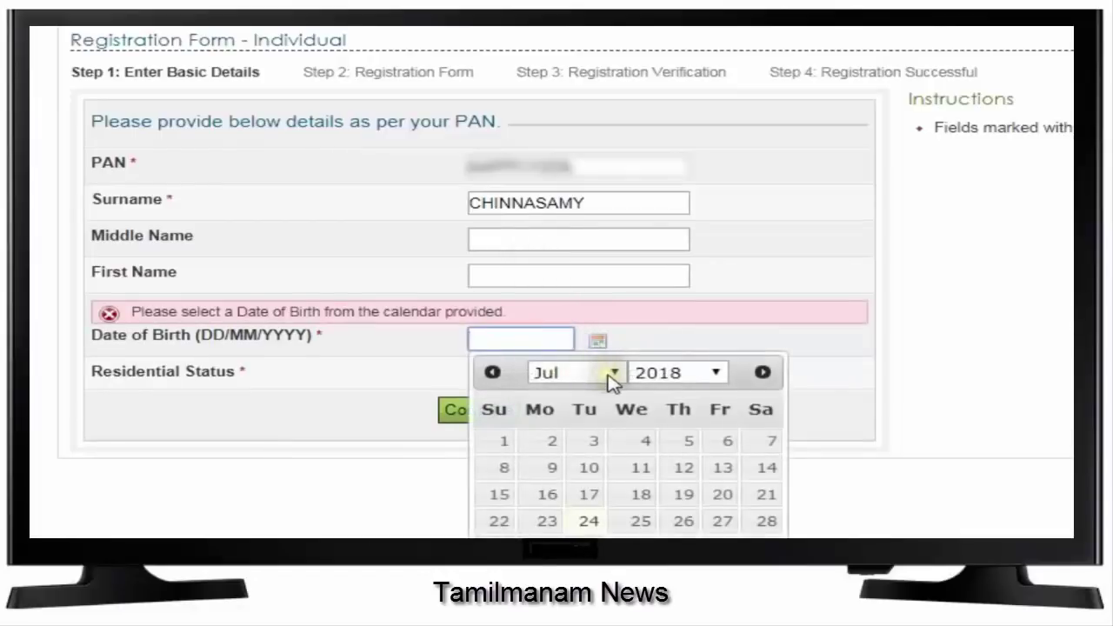
pyautogui.click(703, 377)
pyautogui.moveTo(718, 339); pyautogui.dragTo(722, 126)
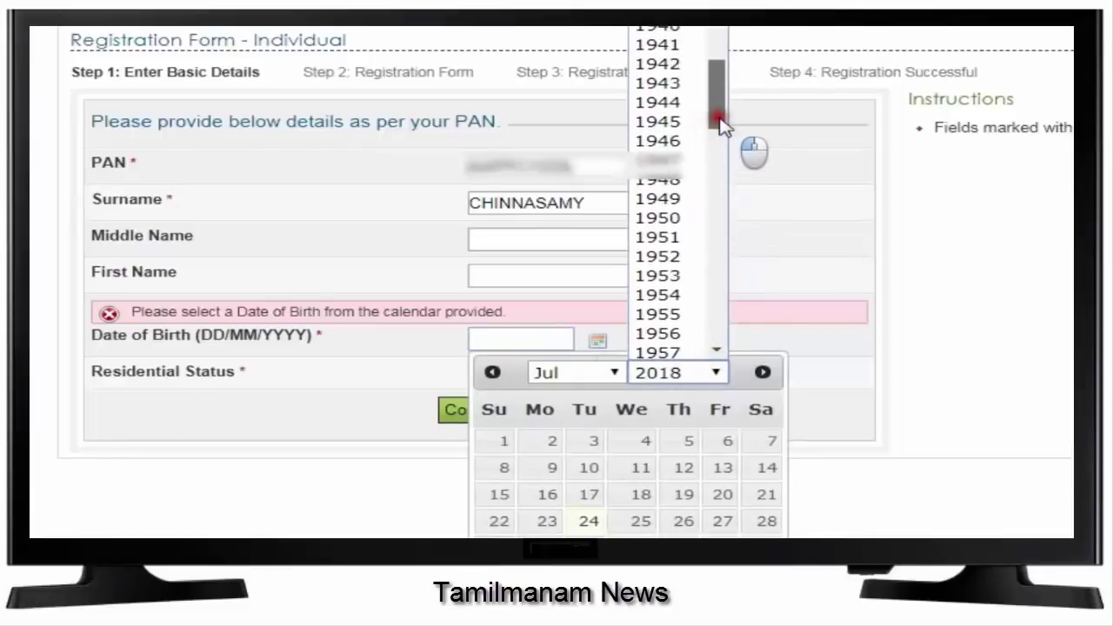
pyautogui.click(682, 277)
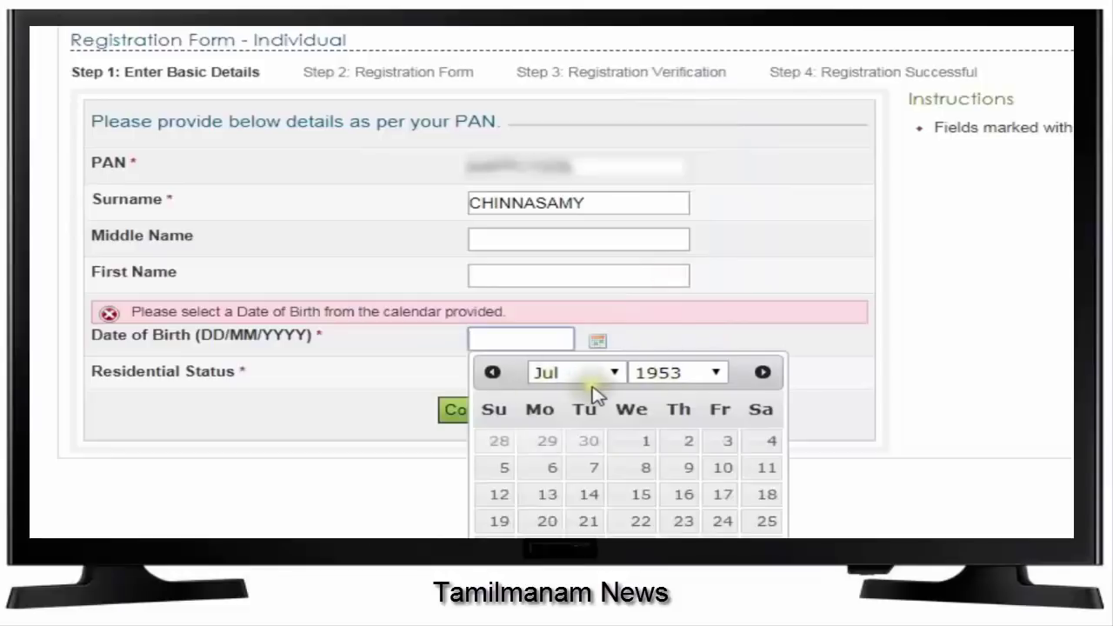
pyautogui.click(647, 443)
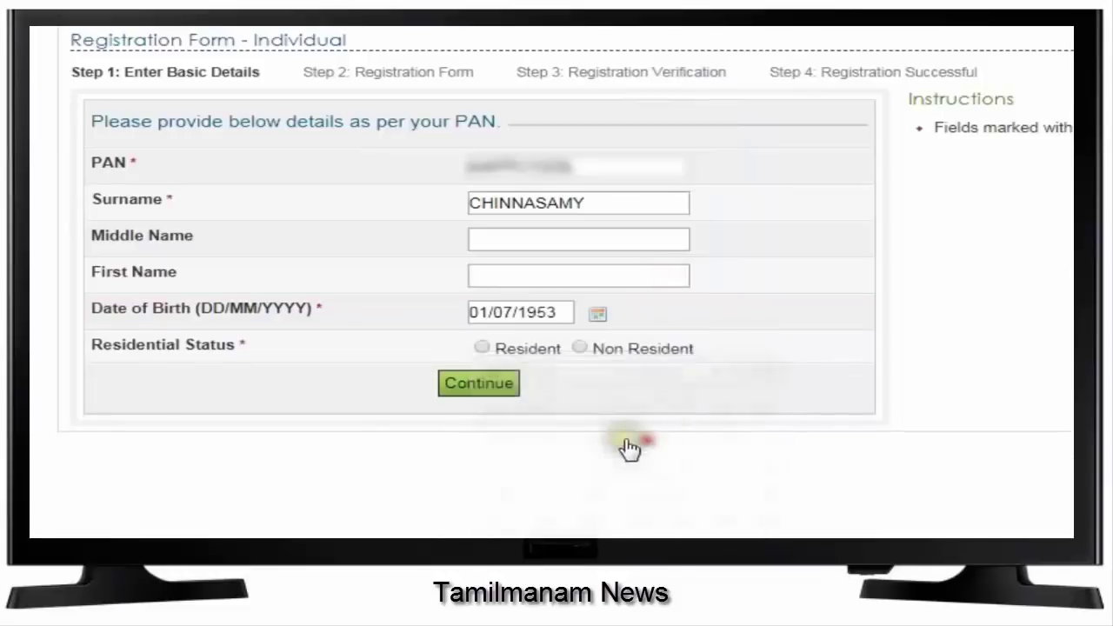
pyautogui.click(482, 347)
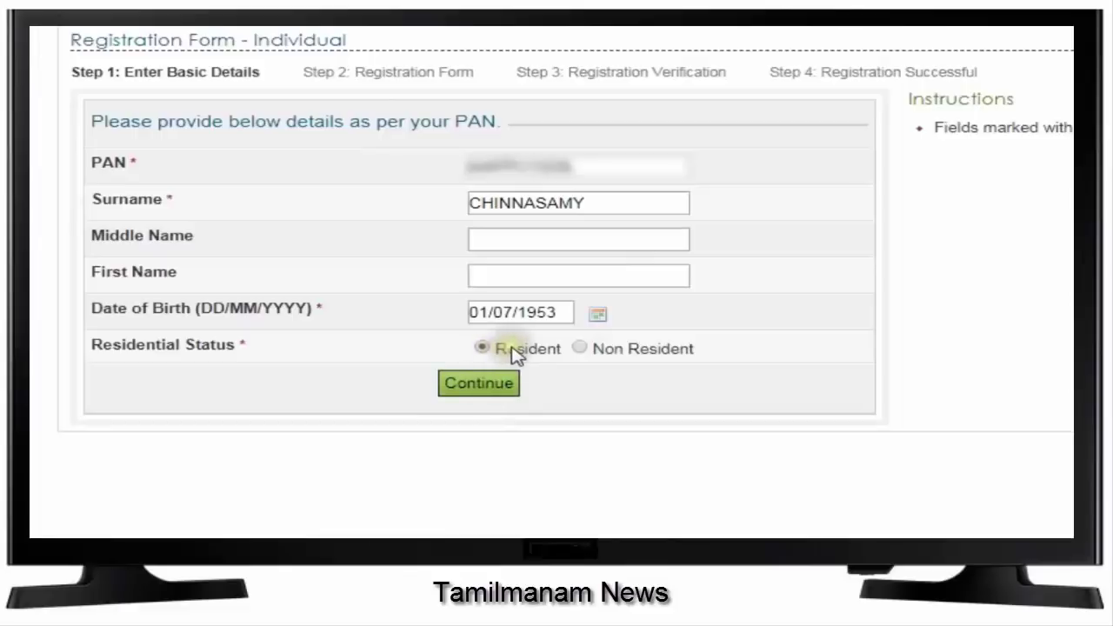
pyautogui.click(457, 385)
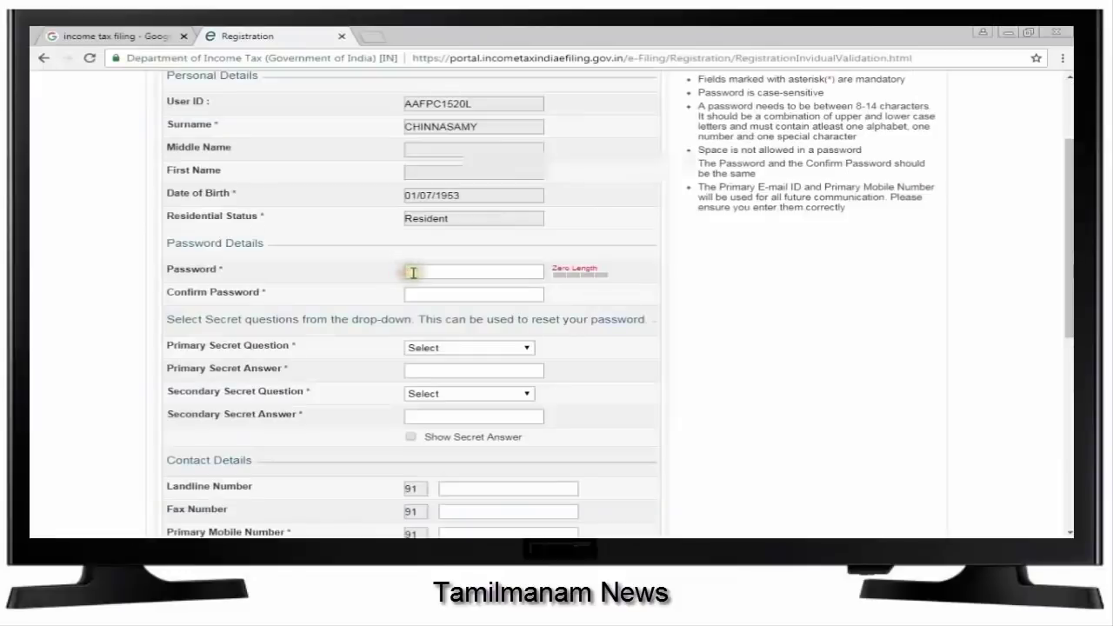
# Enter the account password and re-enter it to confirm.
pyautogui.click(483, 433)
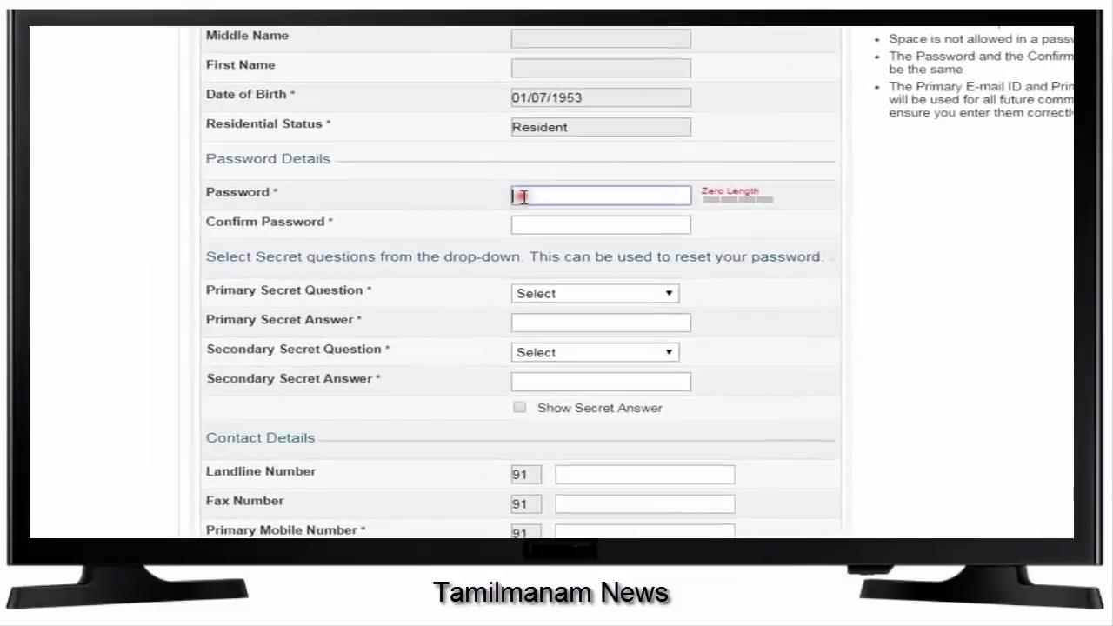
pyautogui.write('********')
pyautogui.click(641, 140)
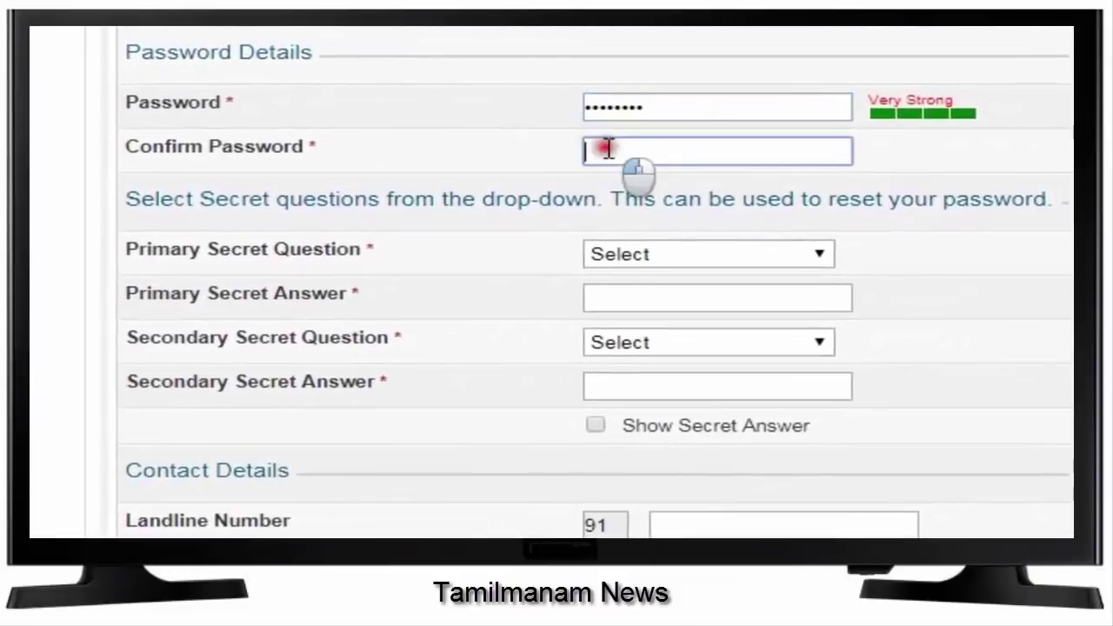
pyautogui.write('********')
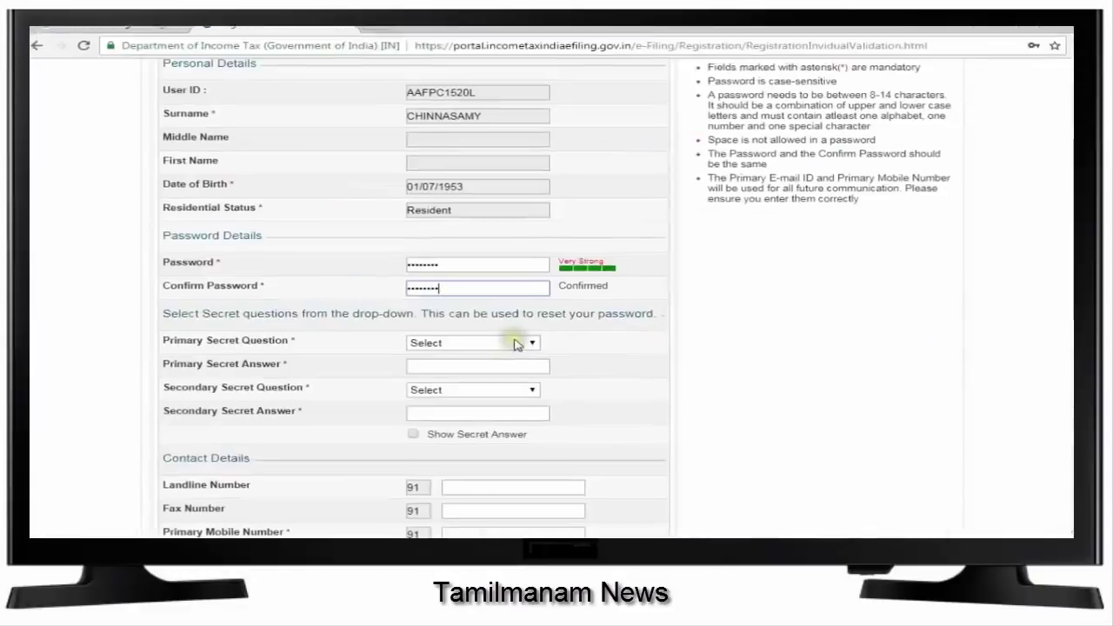
# Set the first school name and pet name secret questions with their answers.
pyautogui.click(779, 257)
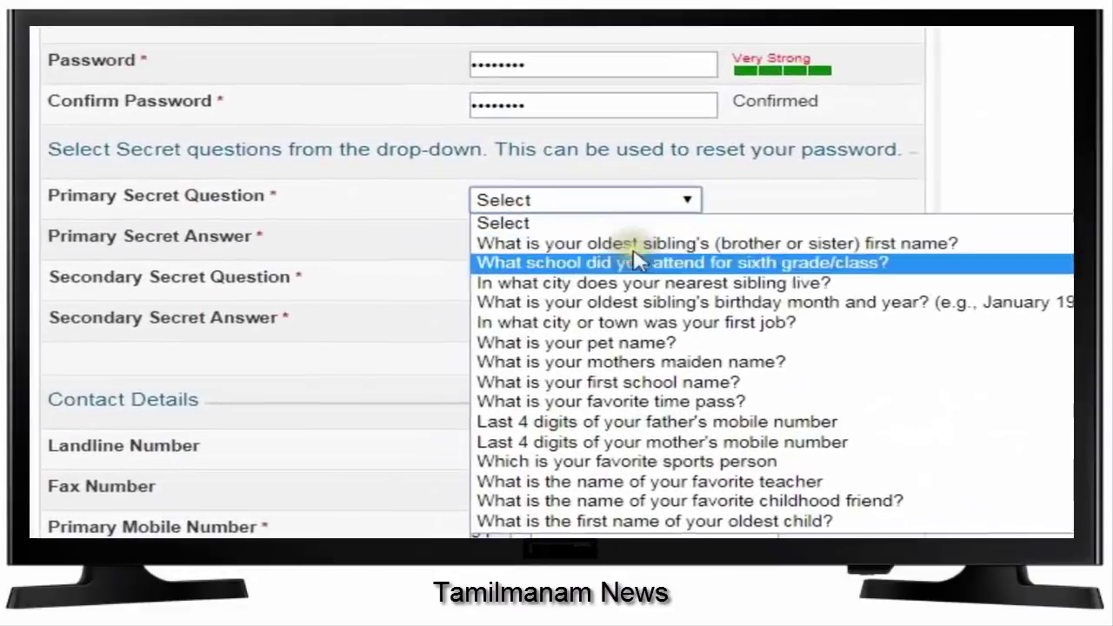
pyautogui.click(670, 382)
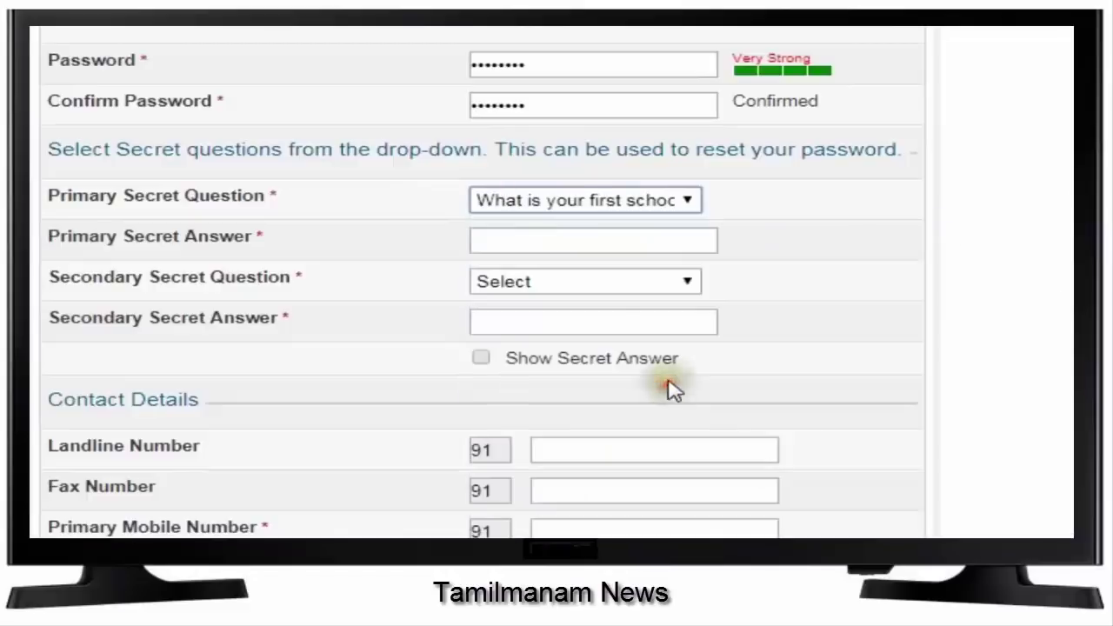
pyautogui.click(609, 236)
pyautogui.write('***********')
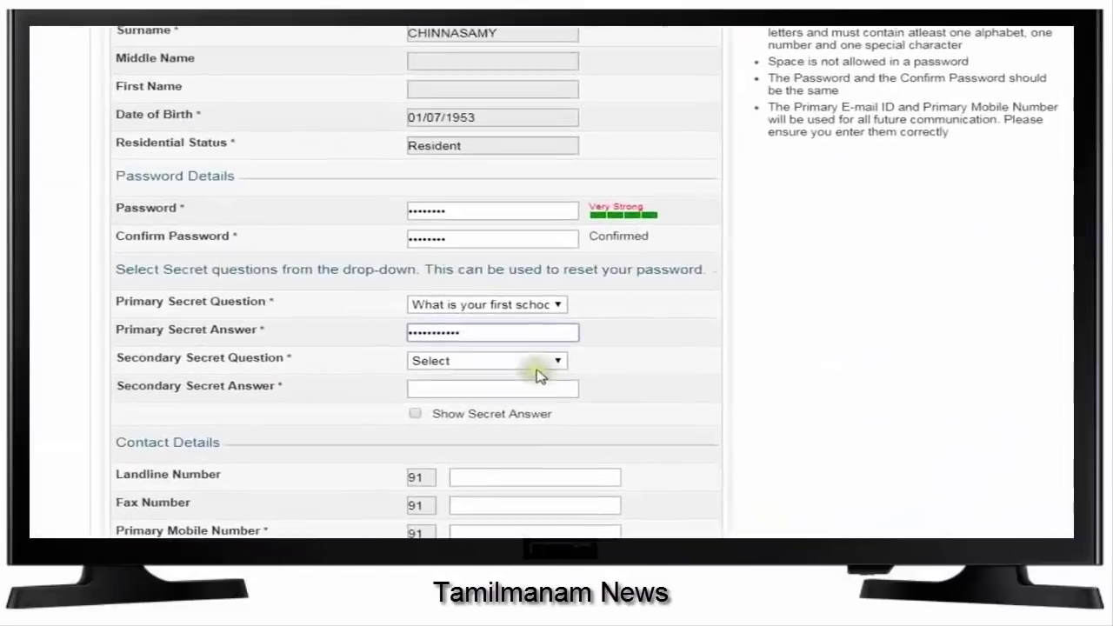
pyautogui.click(535, 365)
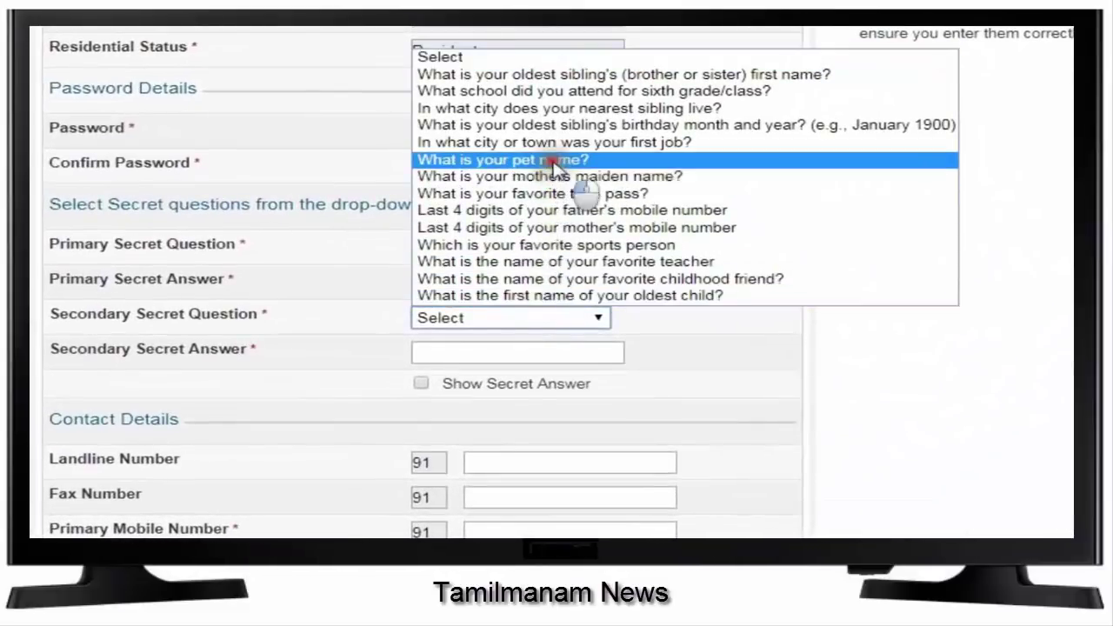
pyautogui.click(553, 165)
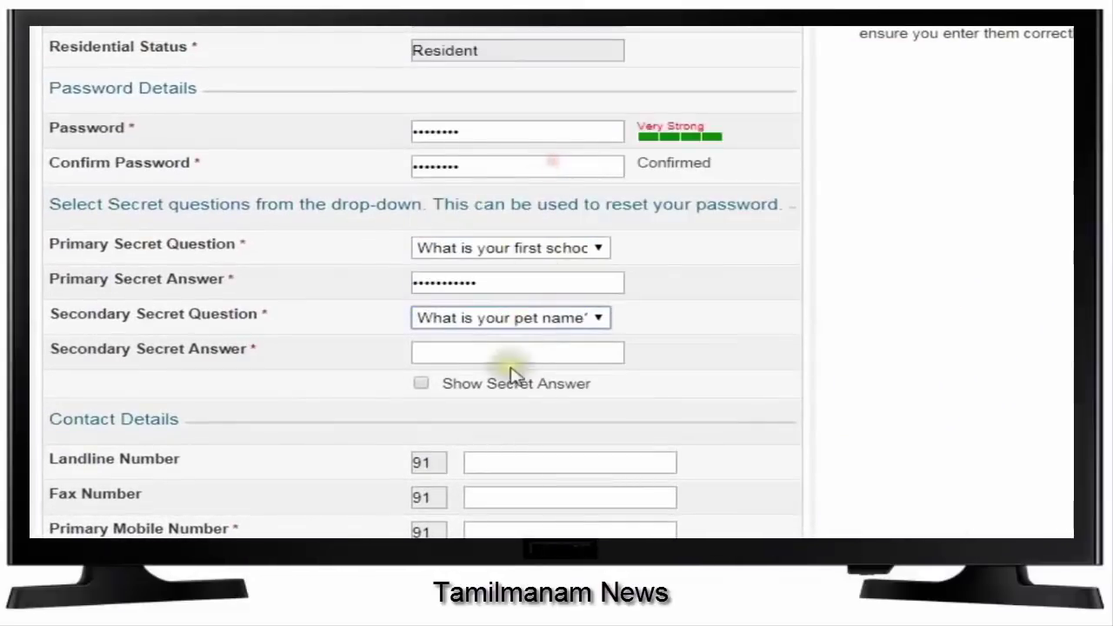
pyautogui.click(463, 352)
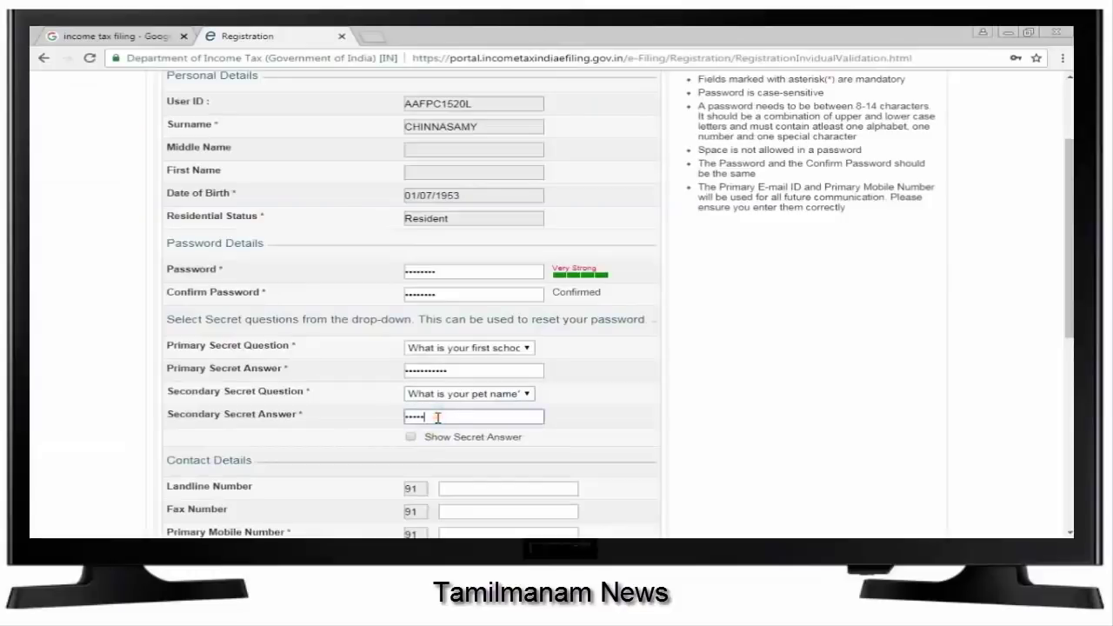
# Enter the primary mobile number, mark it as belonging to Self, and go to Google sign-in.
pyautogui.scroll(-3, 437, 417)
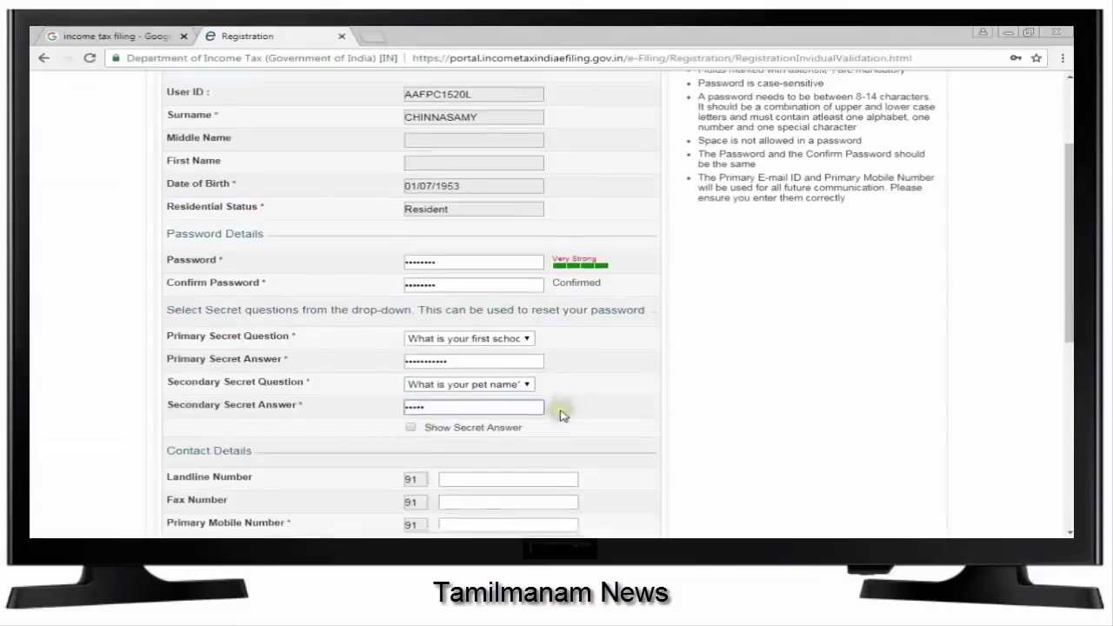
pyautogui.click(520, 206)
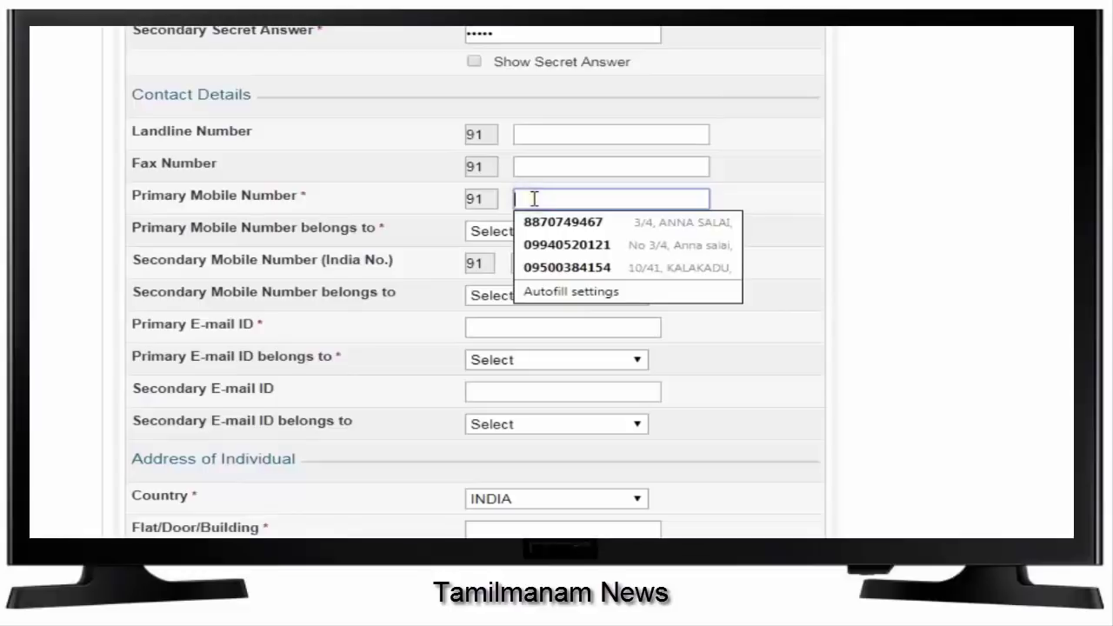
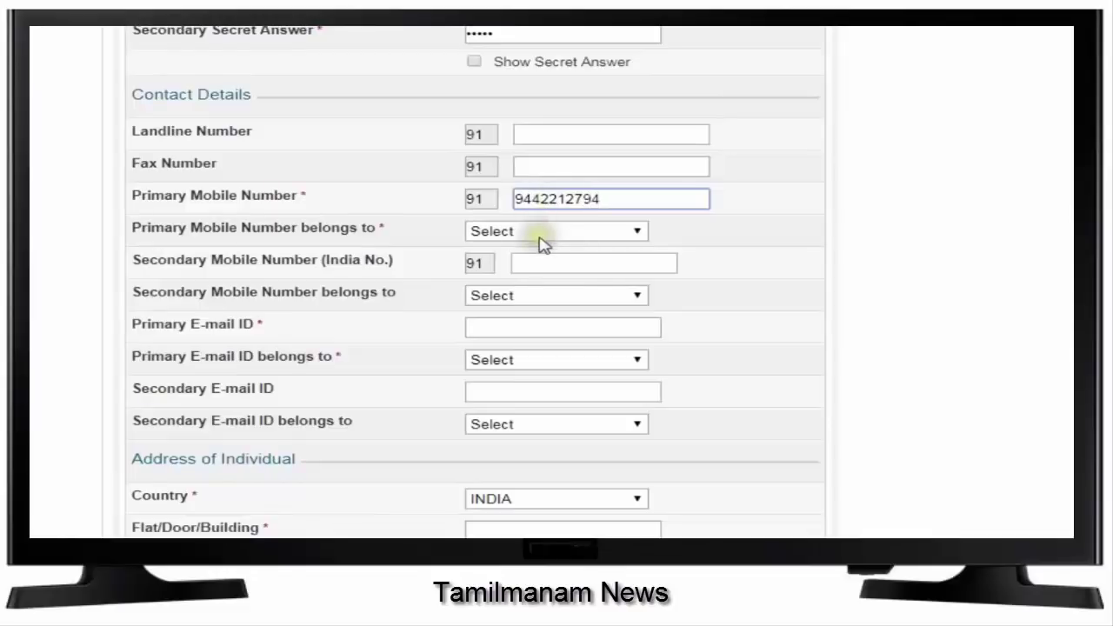
pyautogui.click(543, 241)
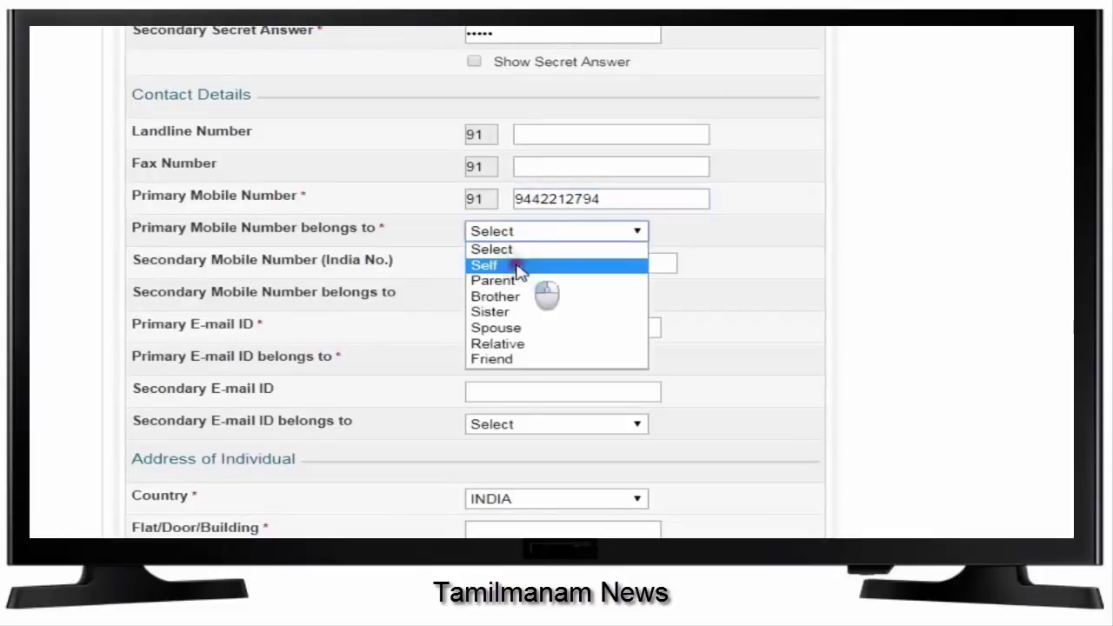
pyautogui.click(517, 265)
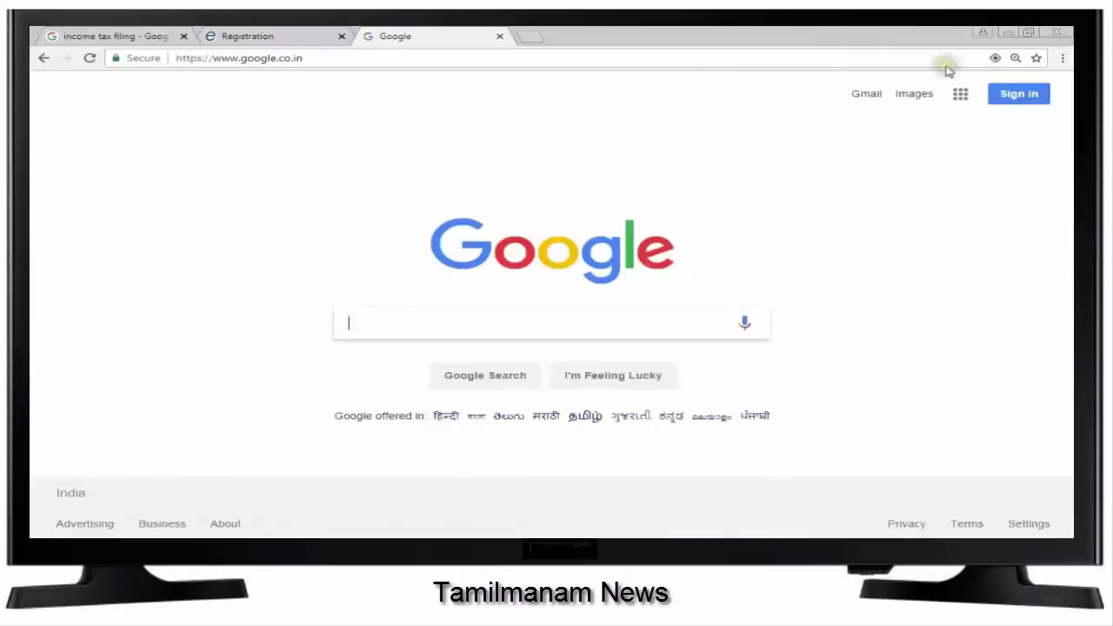
pyautogui.click(1025, 99)
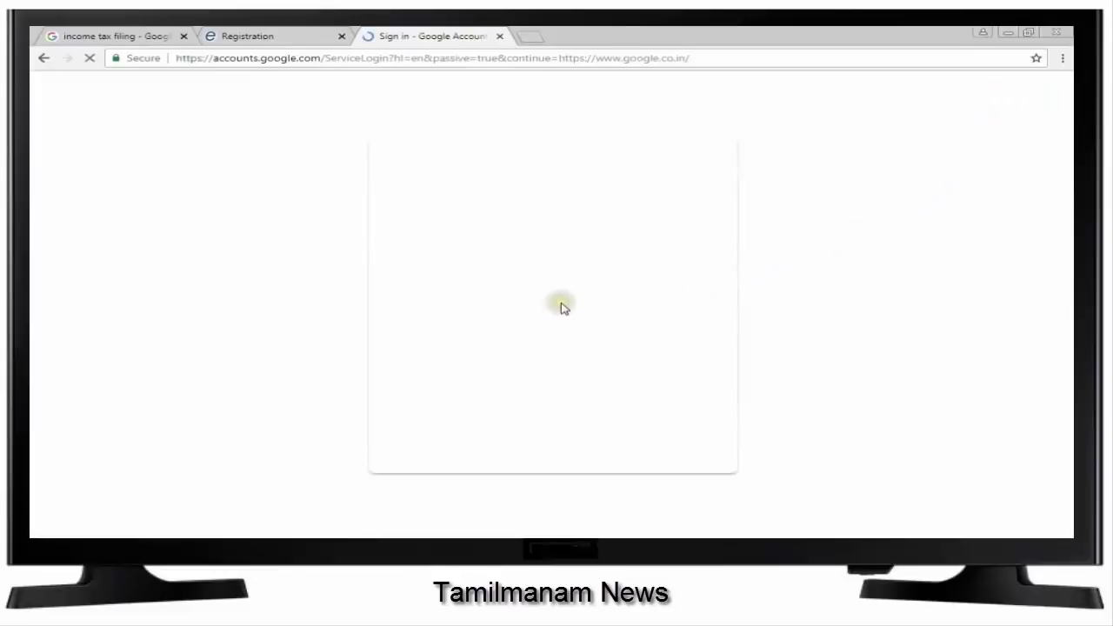
# Sign in to Google with another account's e-mail address and its password.
pyautogui.scroll(-5, 541, 355)
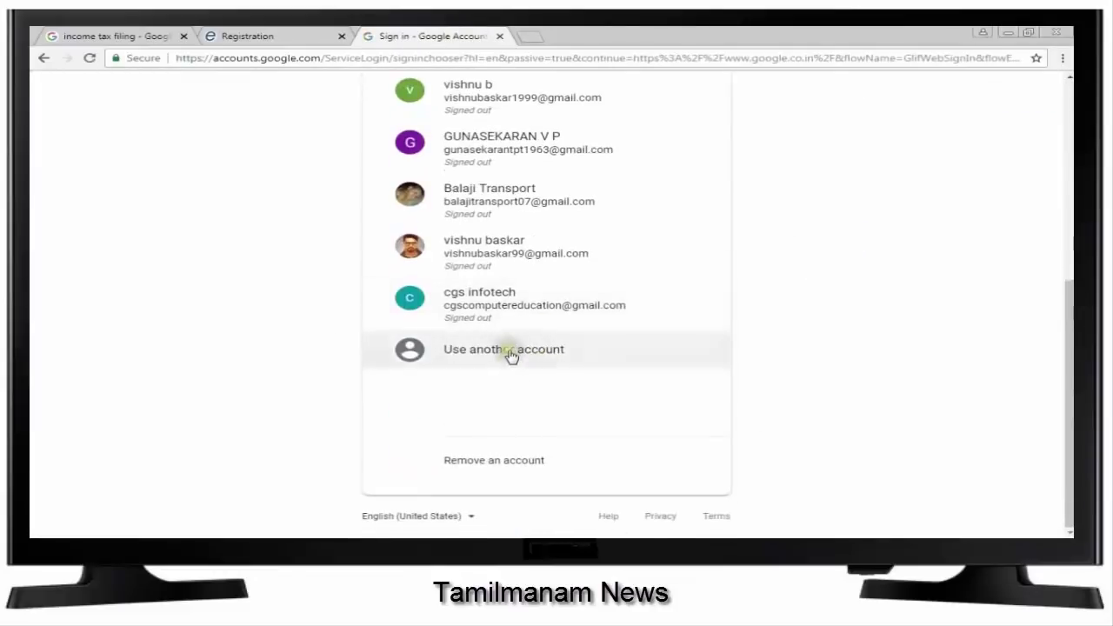
pyautogui.scroll(5, 511, 354)
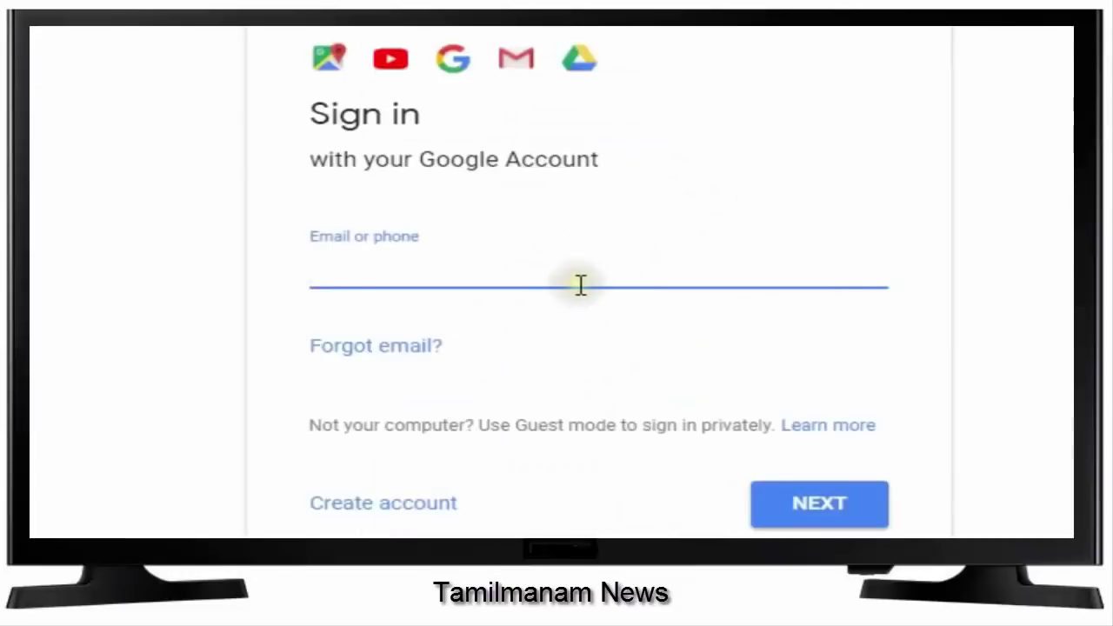
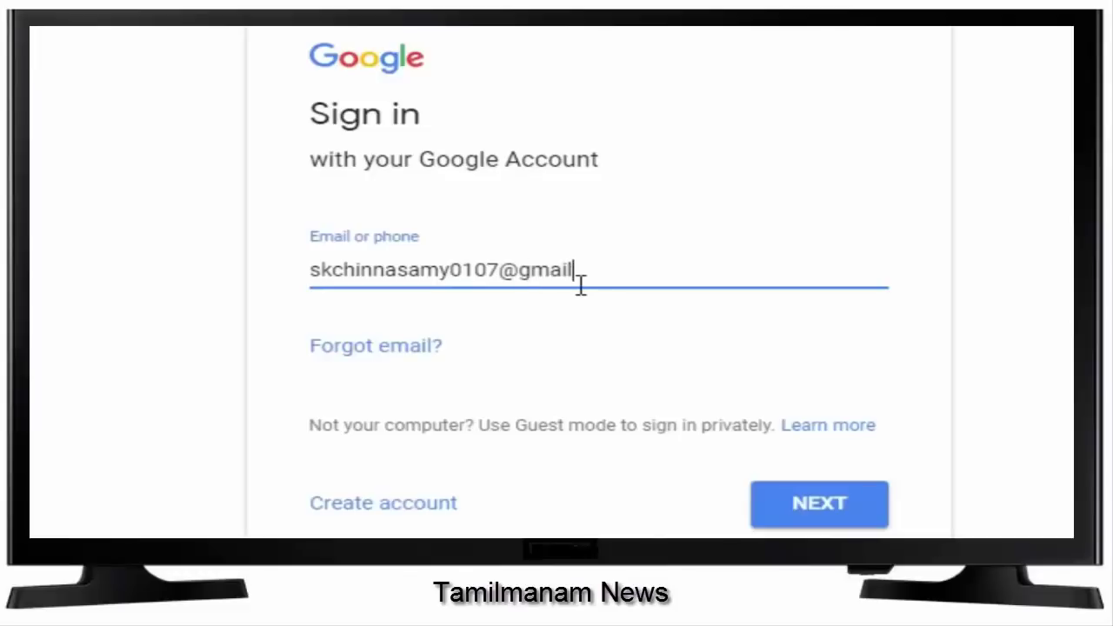
pyautogui.click(833, 511)
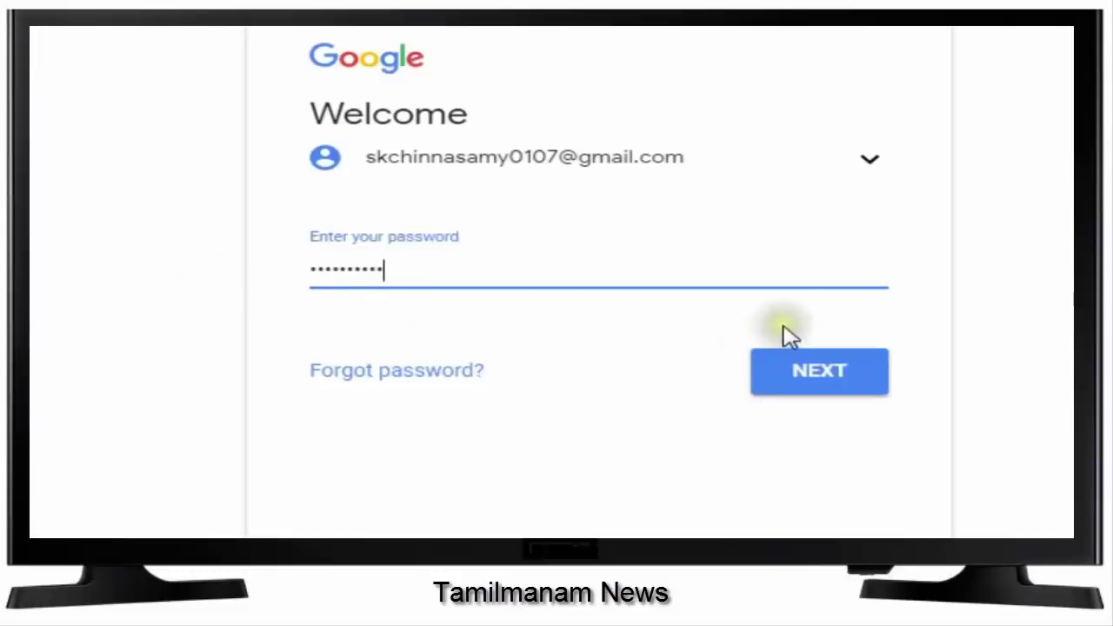
pyautogui.click(791, 372)
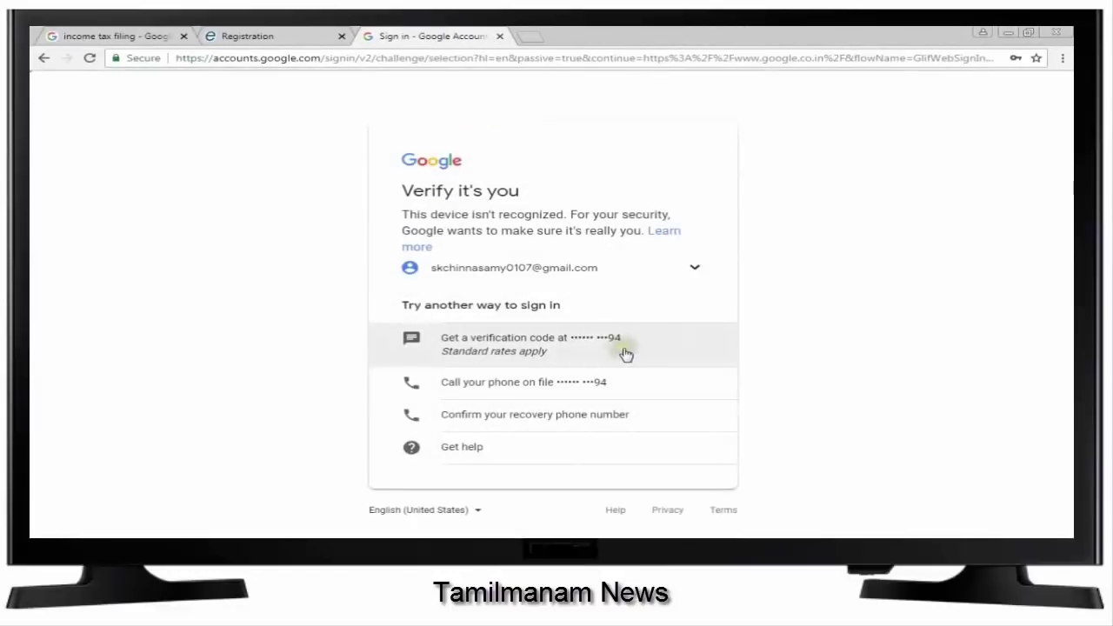
# Pass Google's SMS verification code check, dismiss the Gmail welcome popup, and return to the registration tab.
pyautogui.click(540, 349)
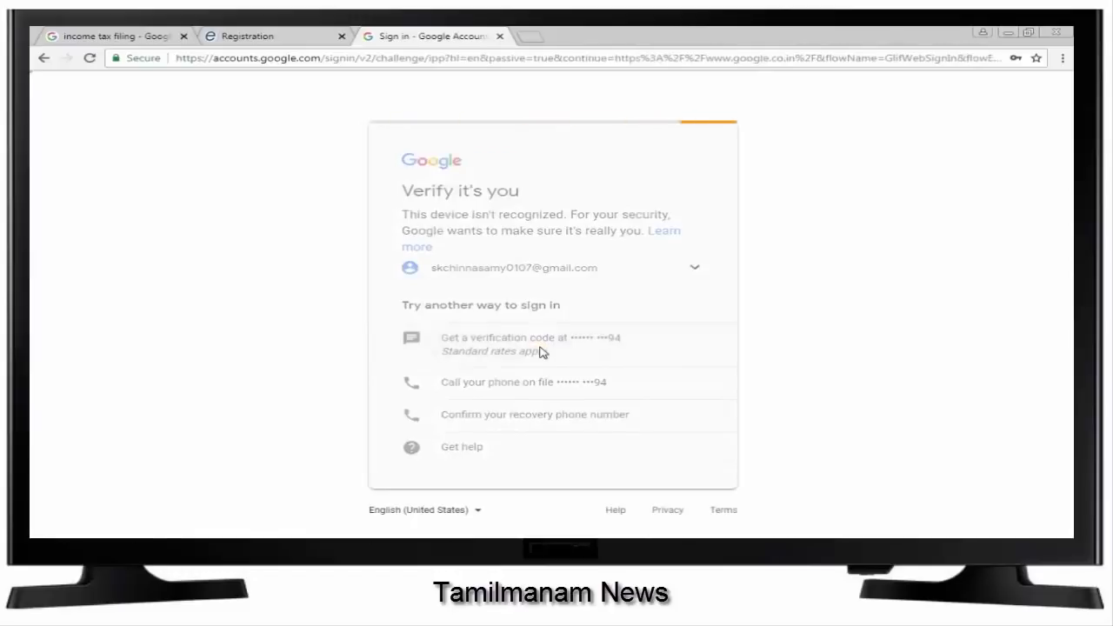
pyautogui.click(540, 357)
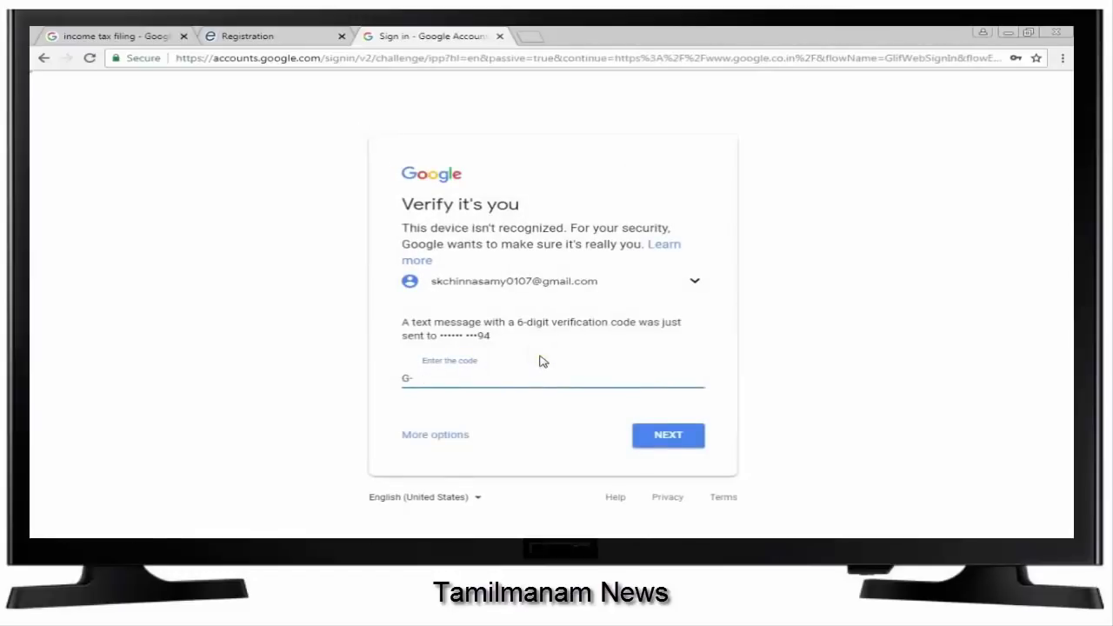
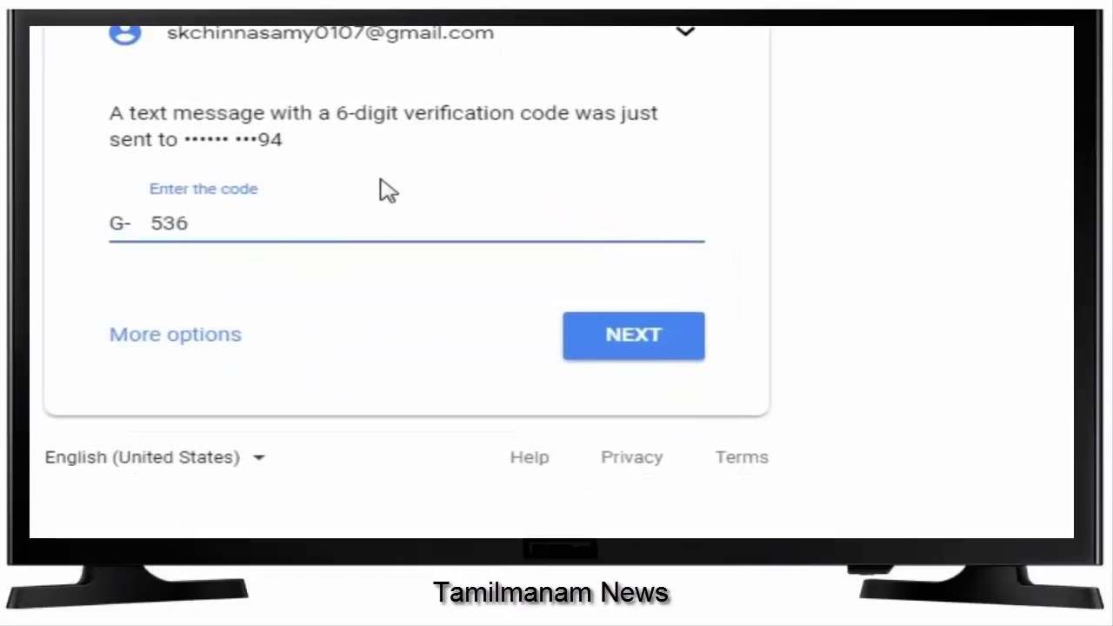
pyautogui.click(623, 351)
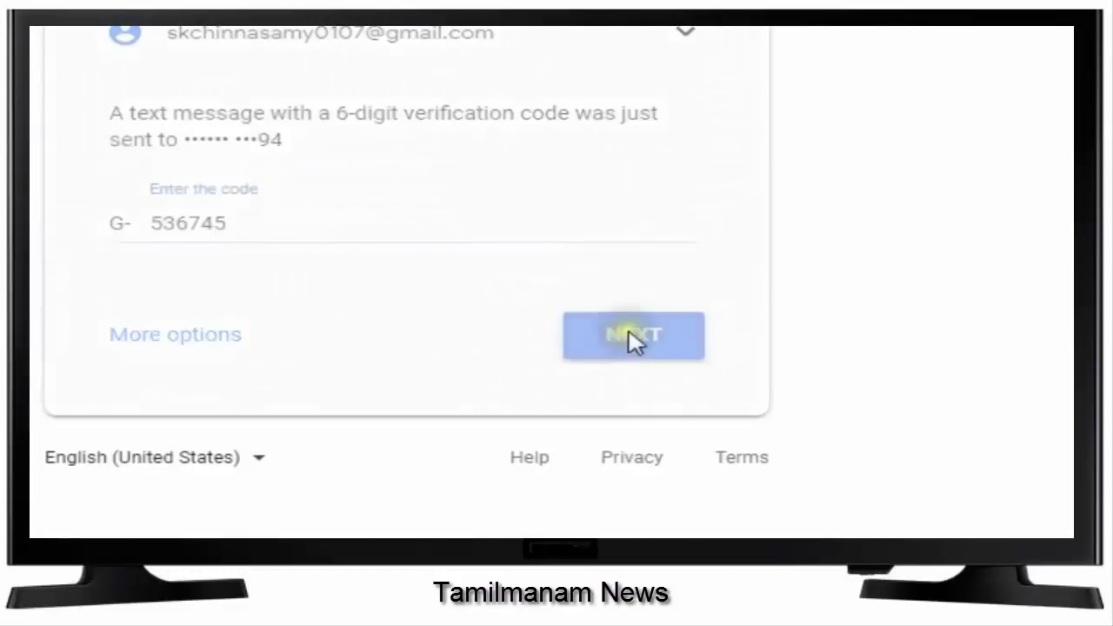
pyautogui.click(634, 337)
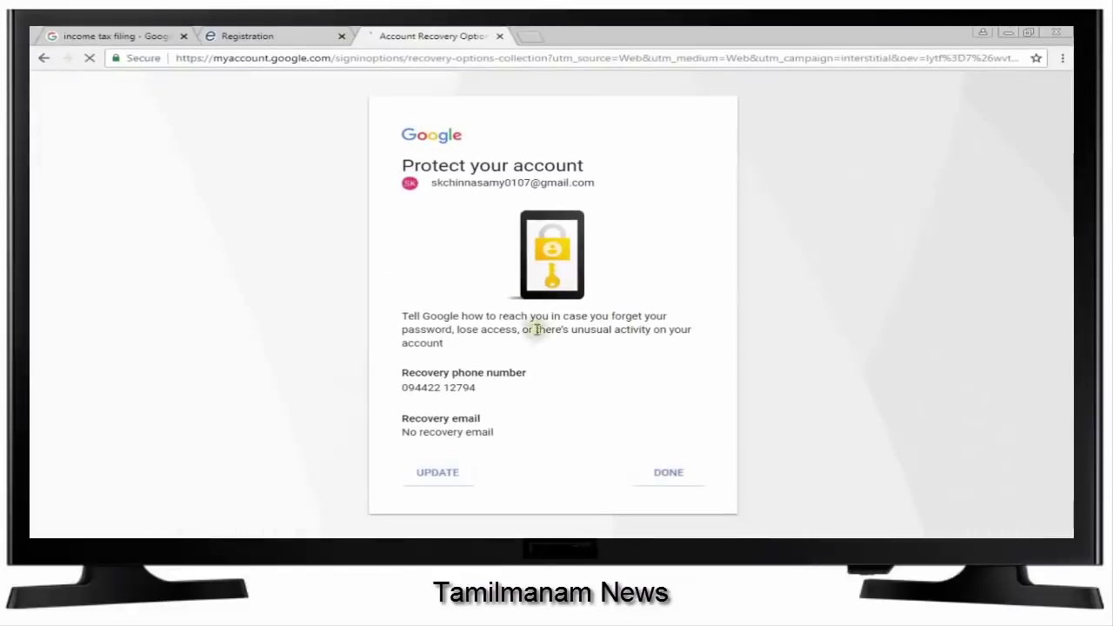
pyautogui.click(668, 479)
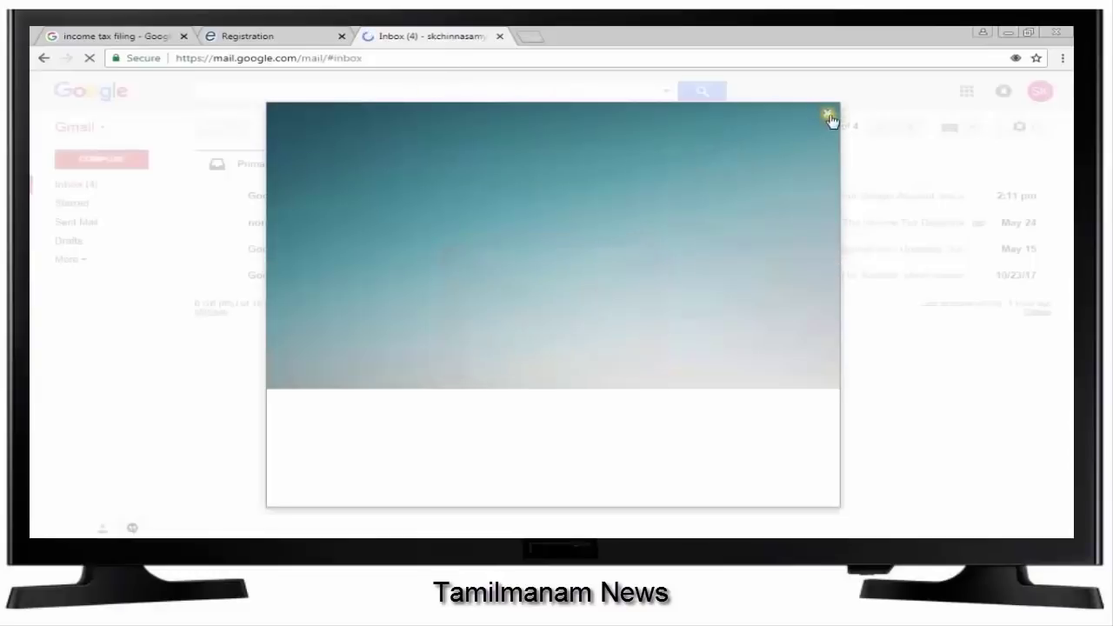
pyautogui.click(824, 115)
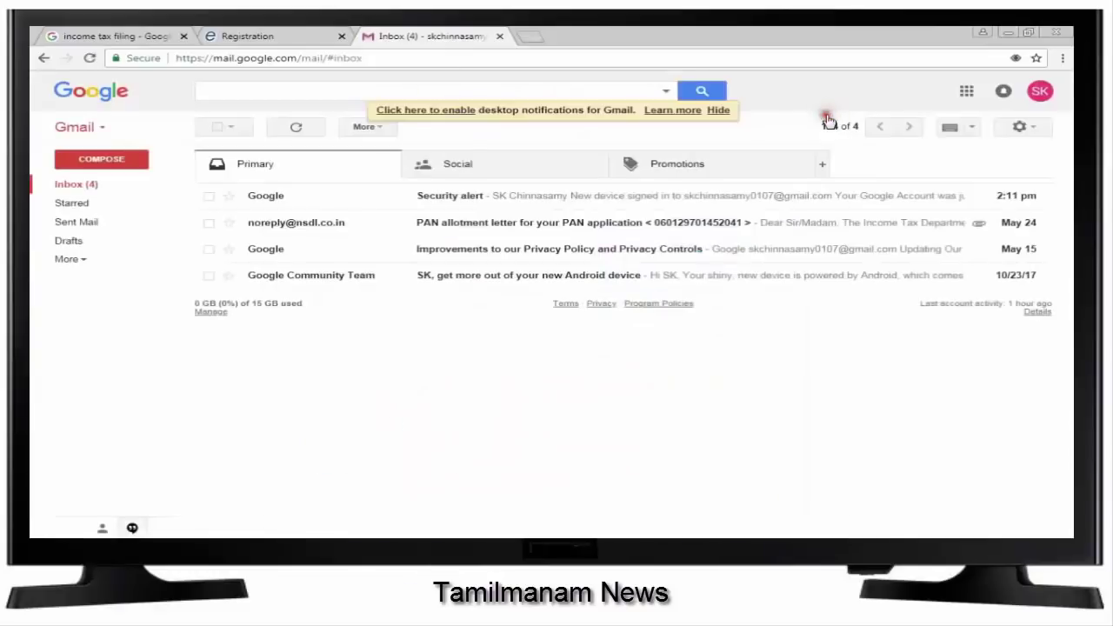
pyautogui.click(272, 39)
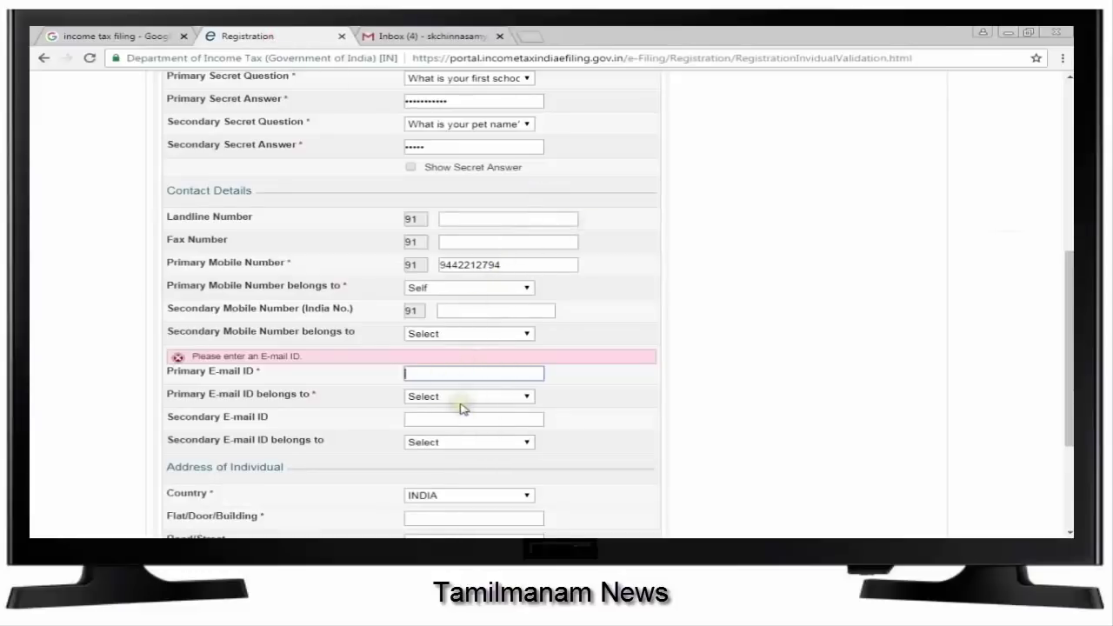
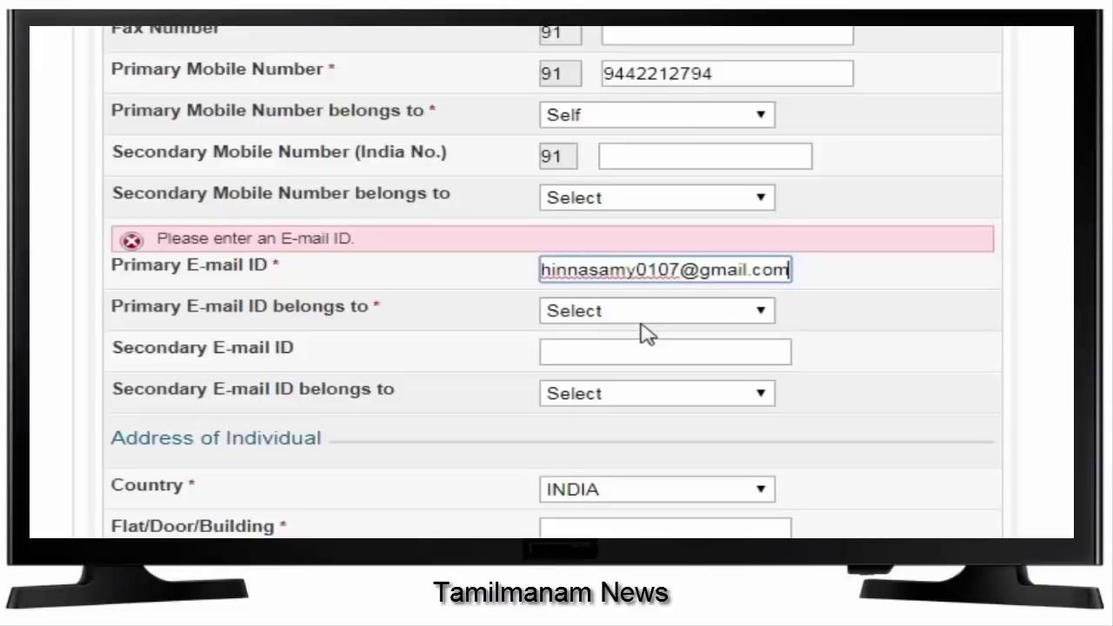
# Enter the Gmail address as the primary e-mail ID and set its owner to Self.
pyautogui.press('Tab')
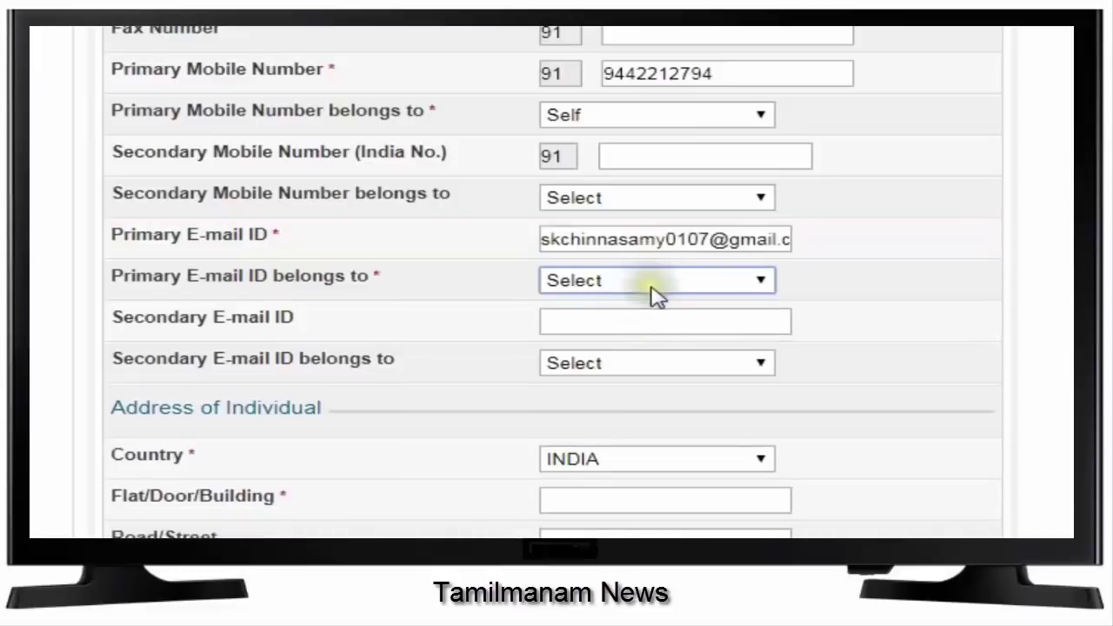
pyautogui.click(653, 293)
pyautogui.click(640, 325)
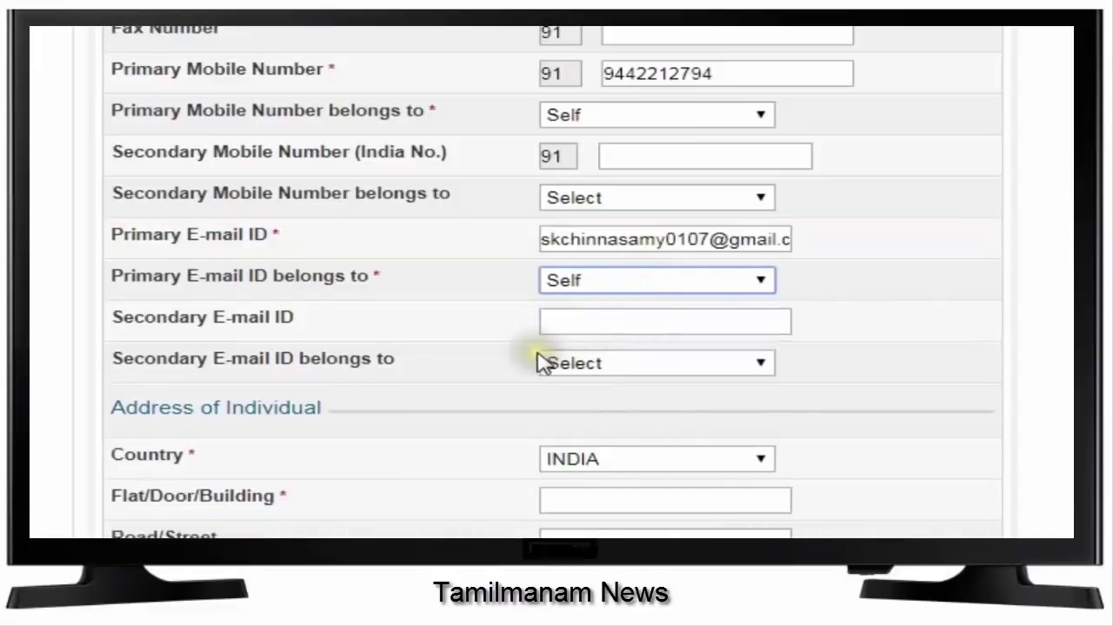
pyautogui.scroll(-3, 539, 357)
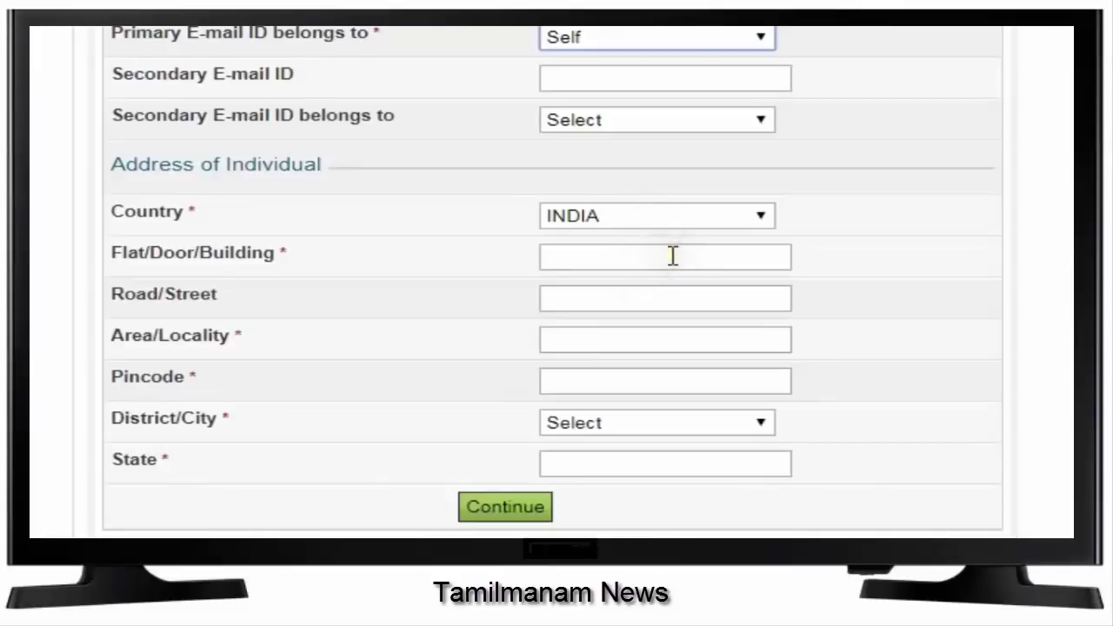
# Fill in the flat/door/building, road/street and area/locality lines of the address.
pyautogui.scroll(3, 674, 252)
pyautogui.scroll(-3, 674, 249)
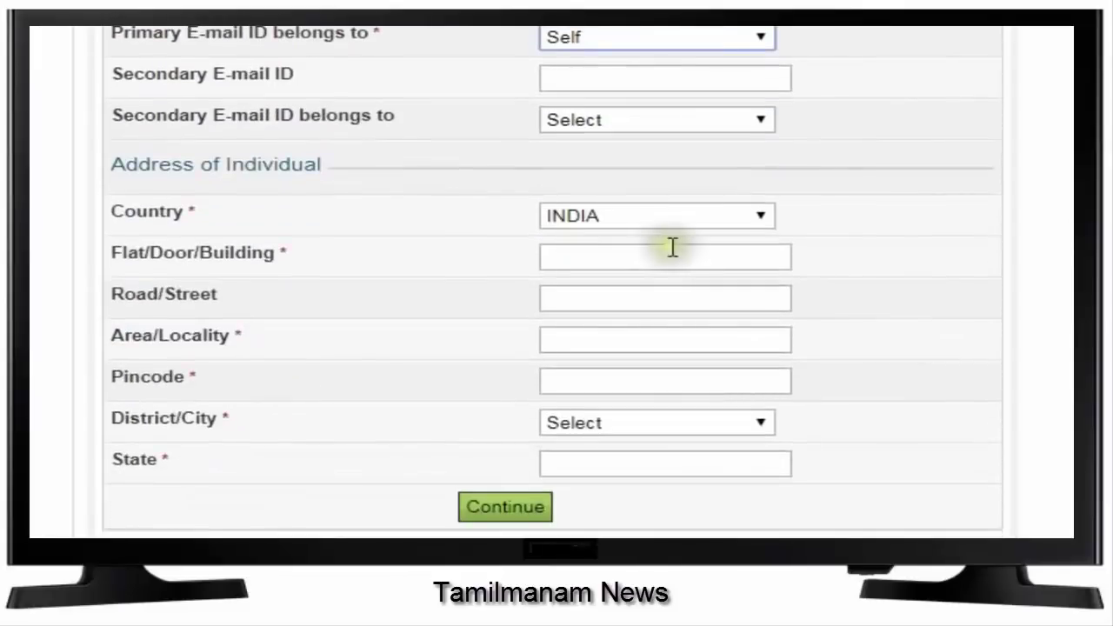
pyautogui.click(616, 262)
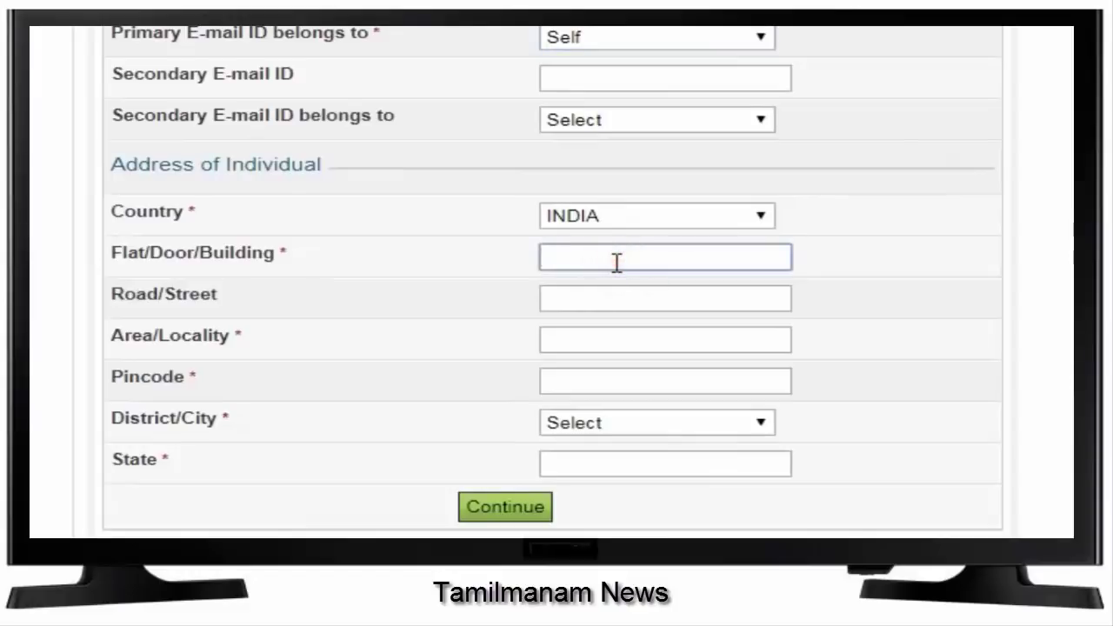
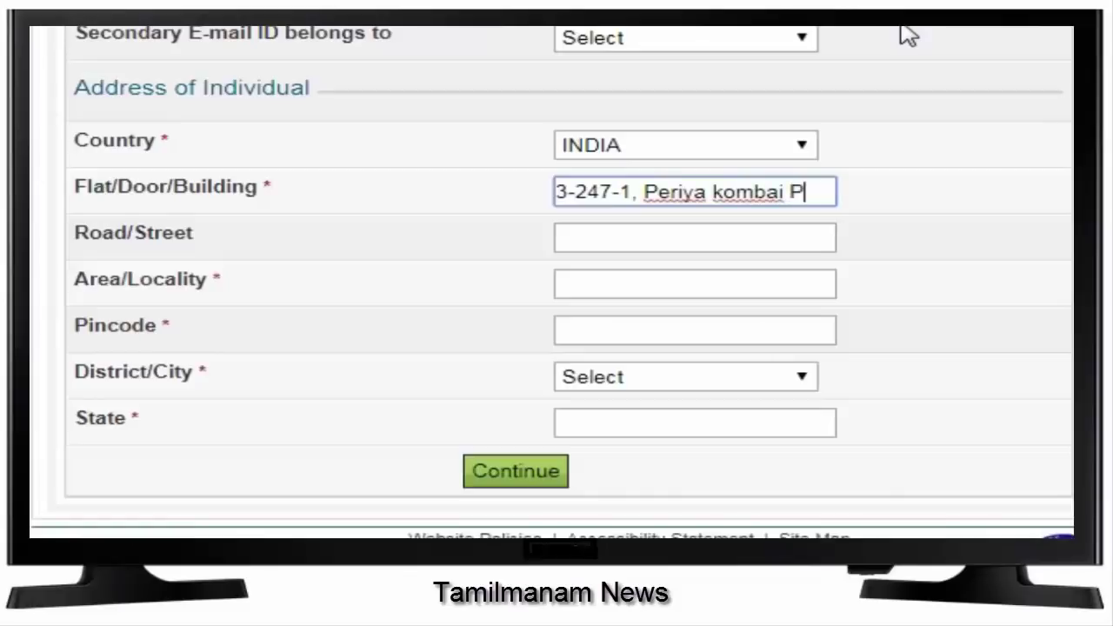
pyautogui.press('Tab')
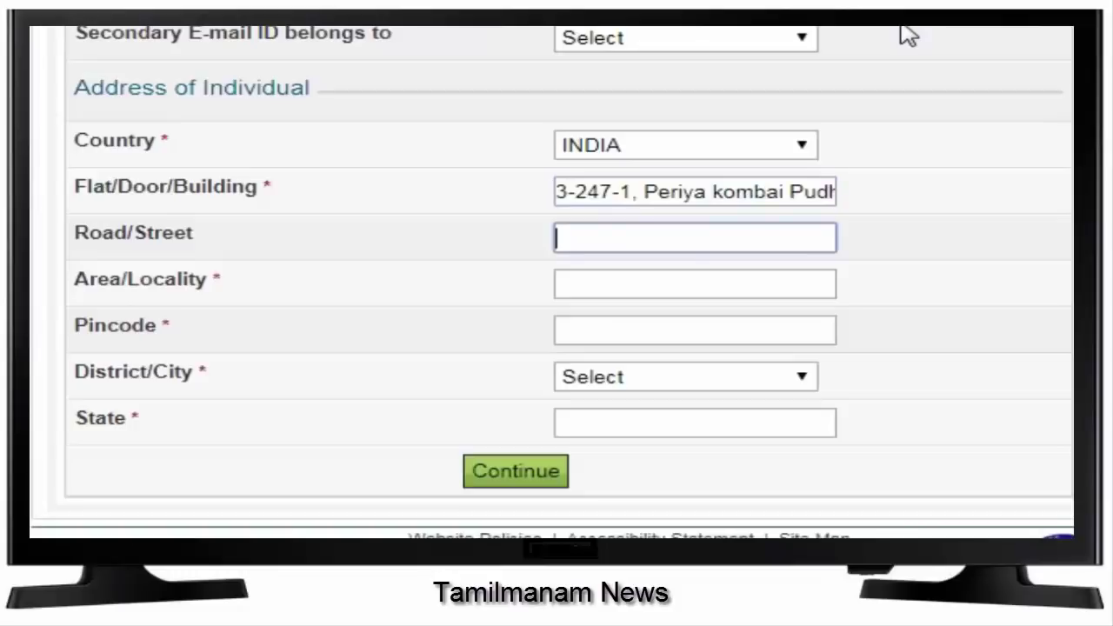
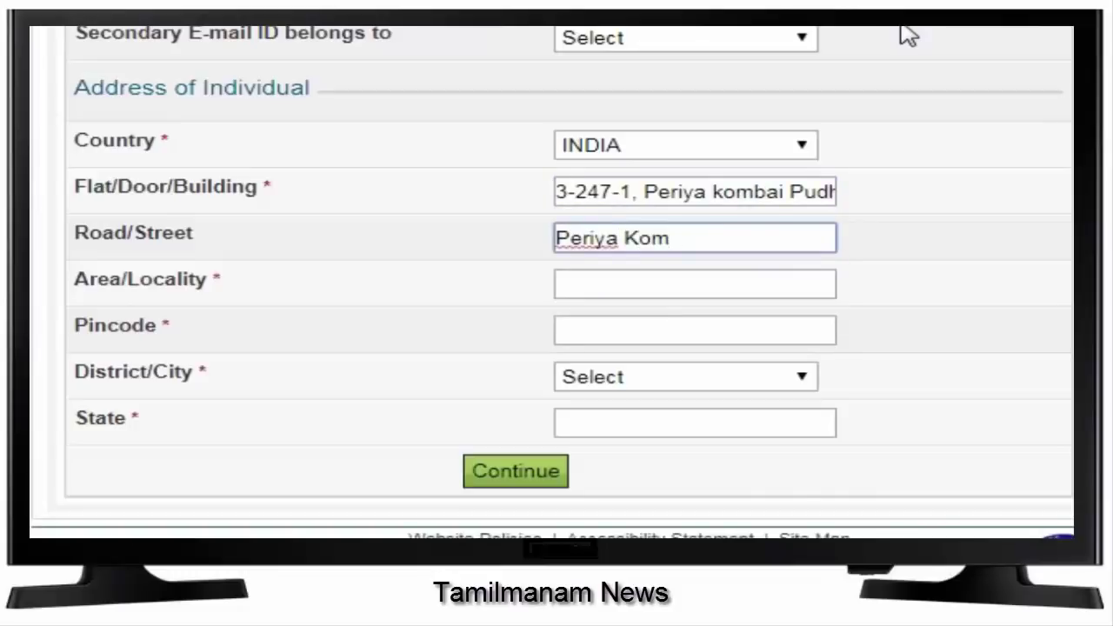
pyautogui.press('Tab')
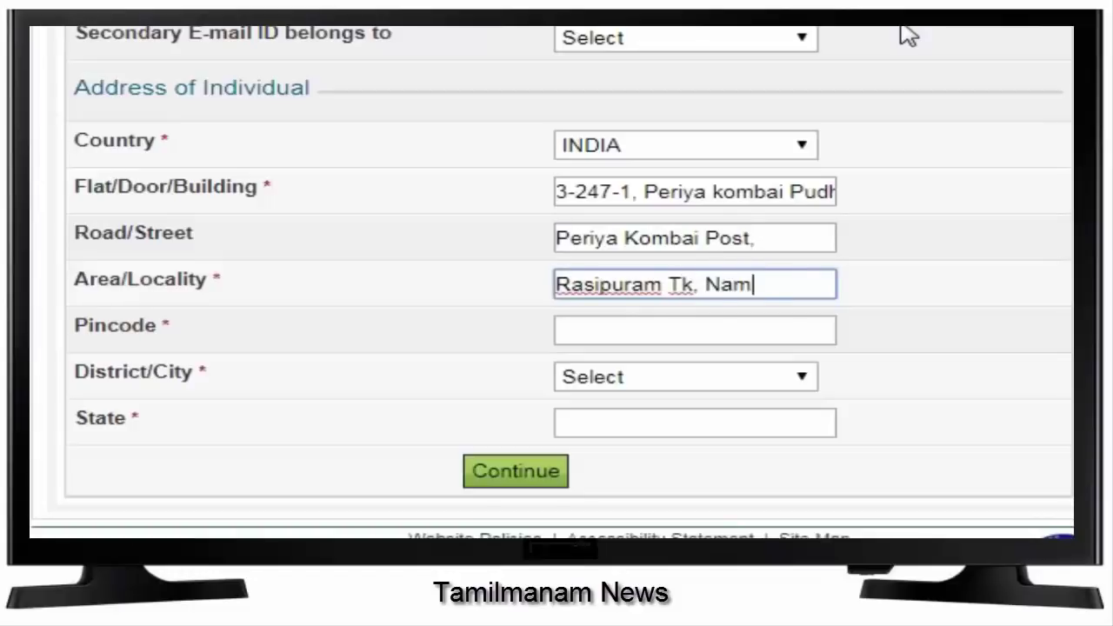
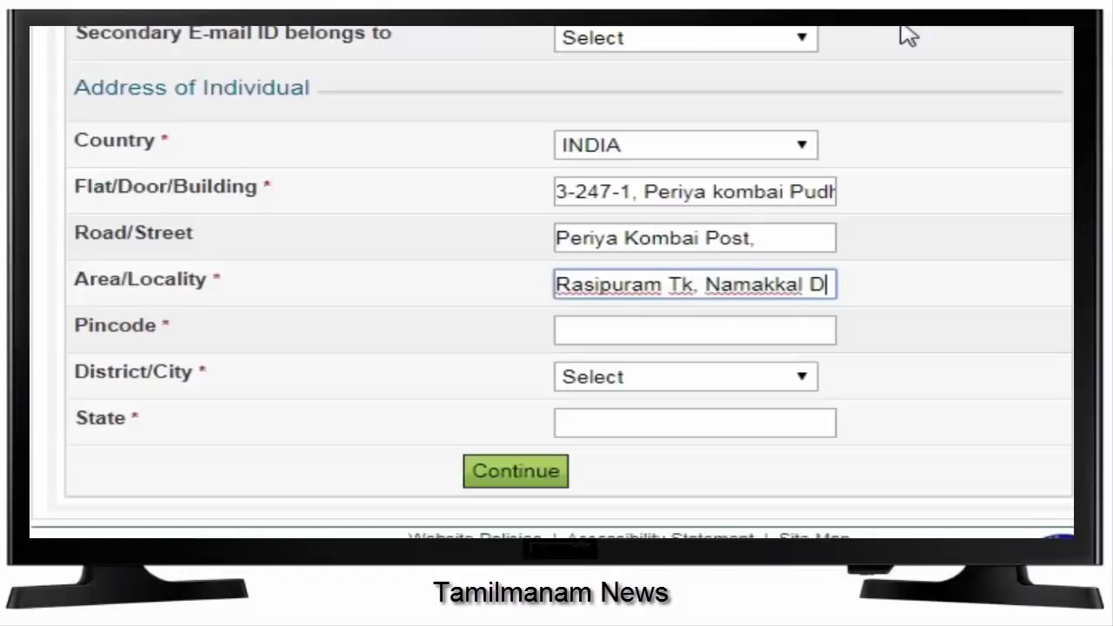
# Enter the pincode and choose NAMAKKAL as the district, letting the state auto-fill.
pyautogui.press('Tab')
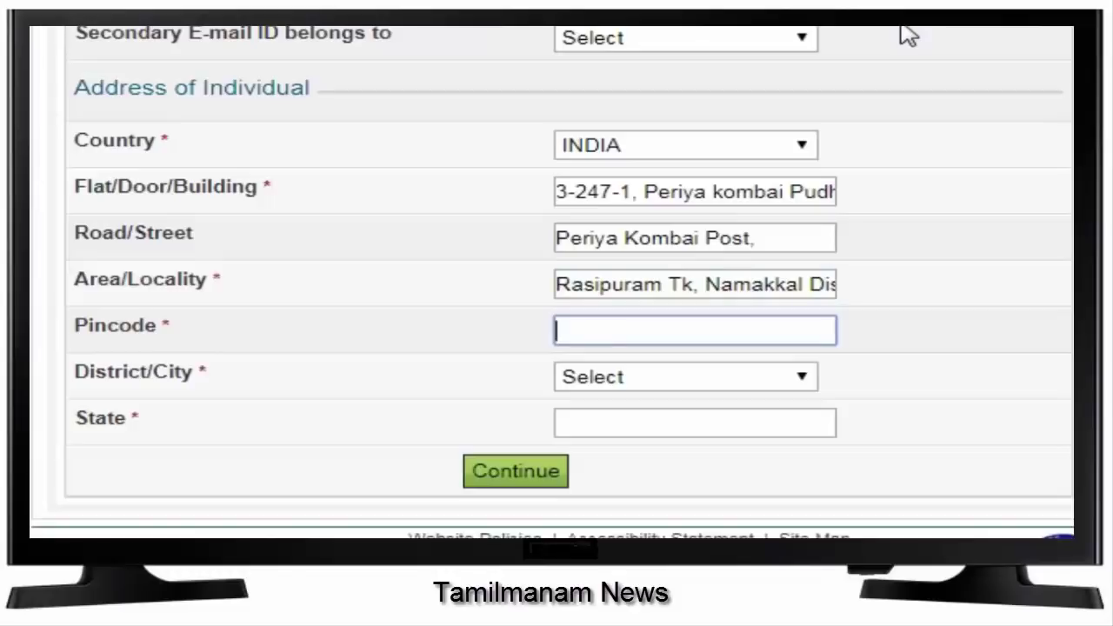
pyautogui.write('6')
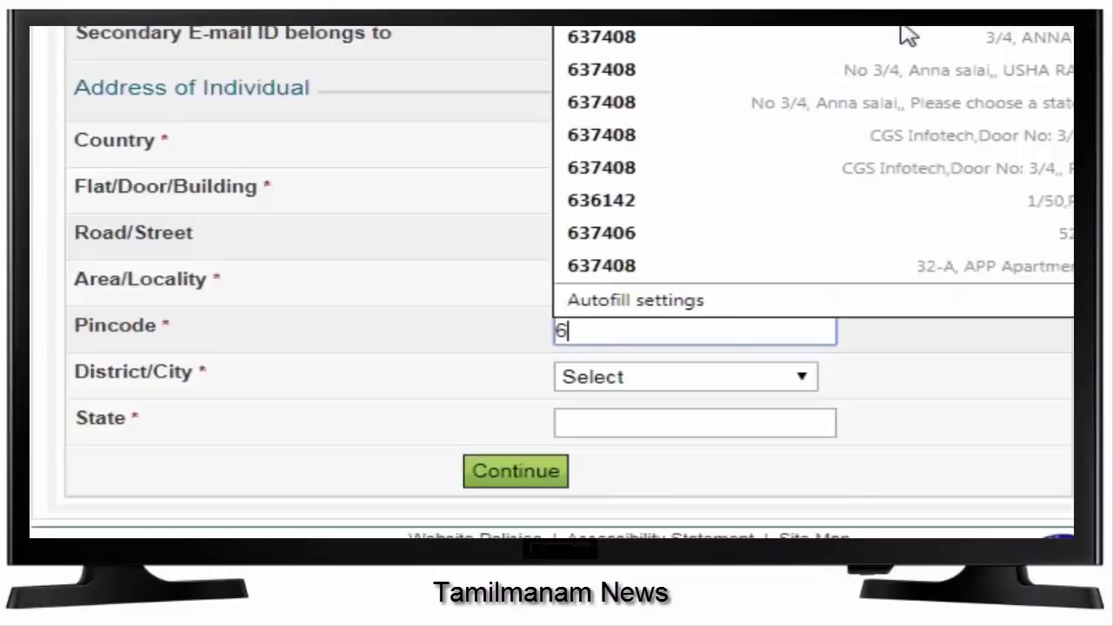
pyautogui.write('36')
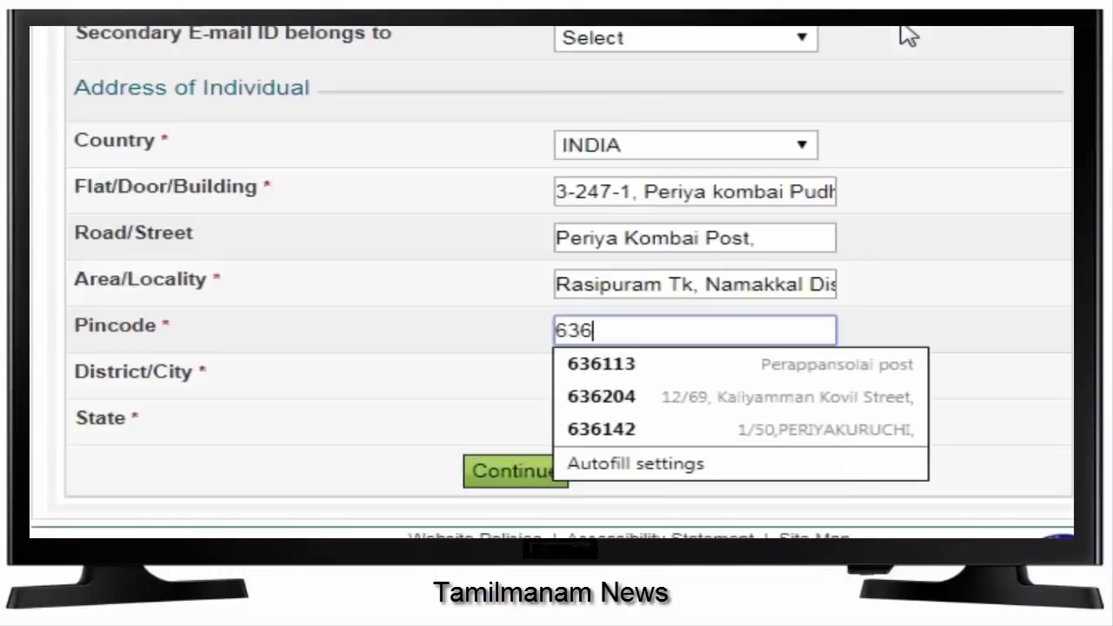
pyautogui.write('113')
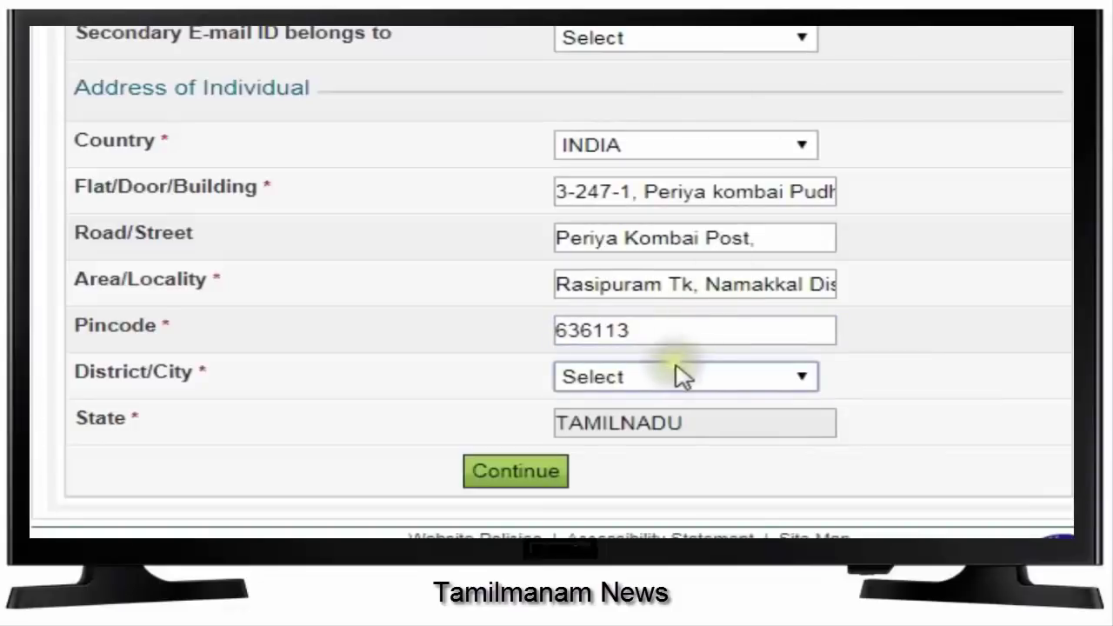
pyautogui.click(682, 375)
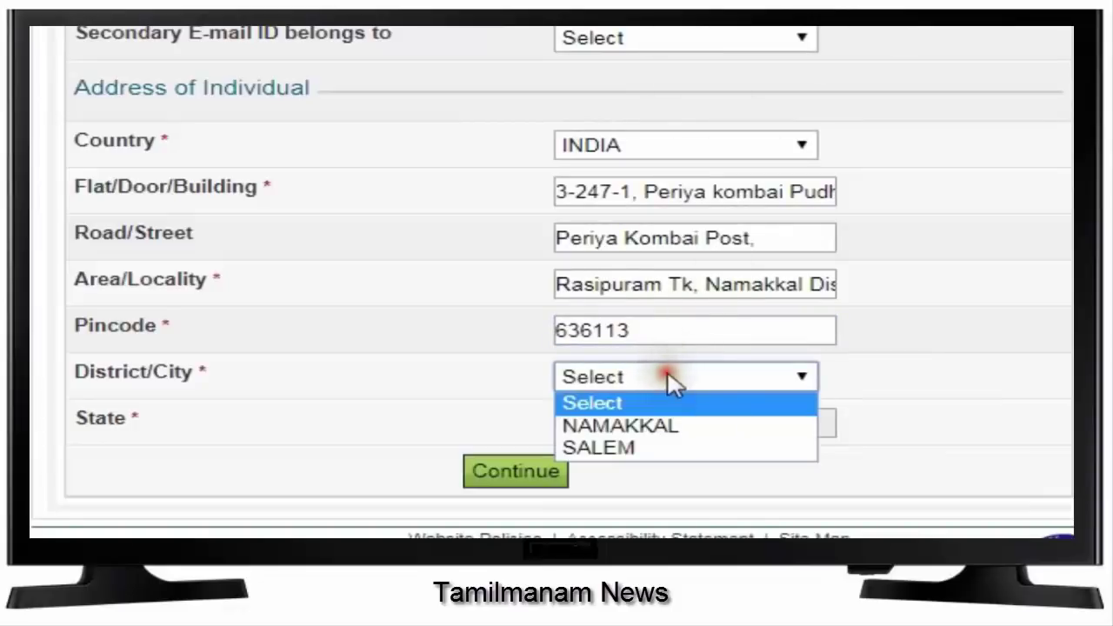
pyautogui.click(658, 433)
pyautogui.scroll(3, 452, 348)
pyautogui.scroll(10, 455, 305)
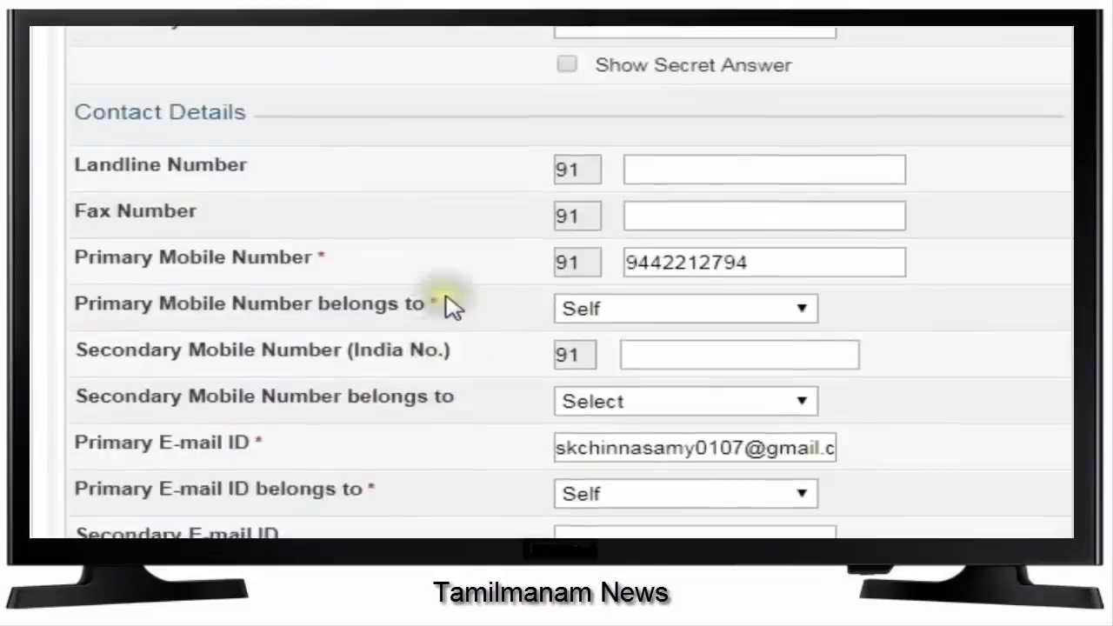
pyautogui.scroll(-15, 455, 281)
pyautogui.scroll(-2, 457, 281)
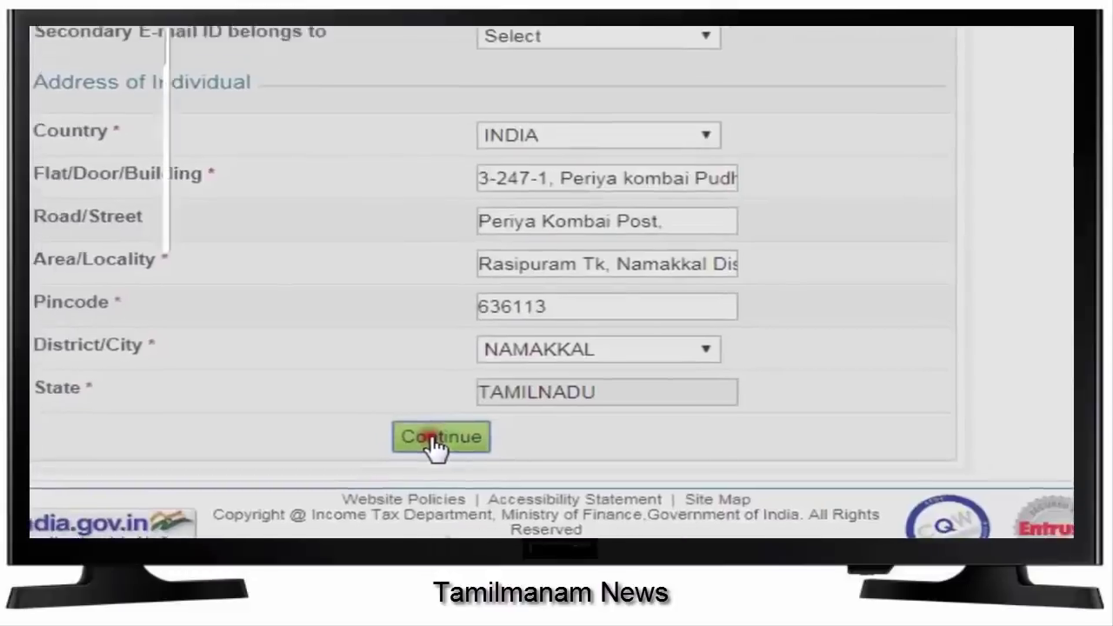
# Submit the registration details and confirm sending OTPs to the registered mobile and e-mail.
pyautogui.click(511, 400)
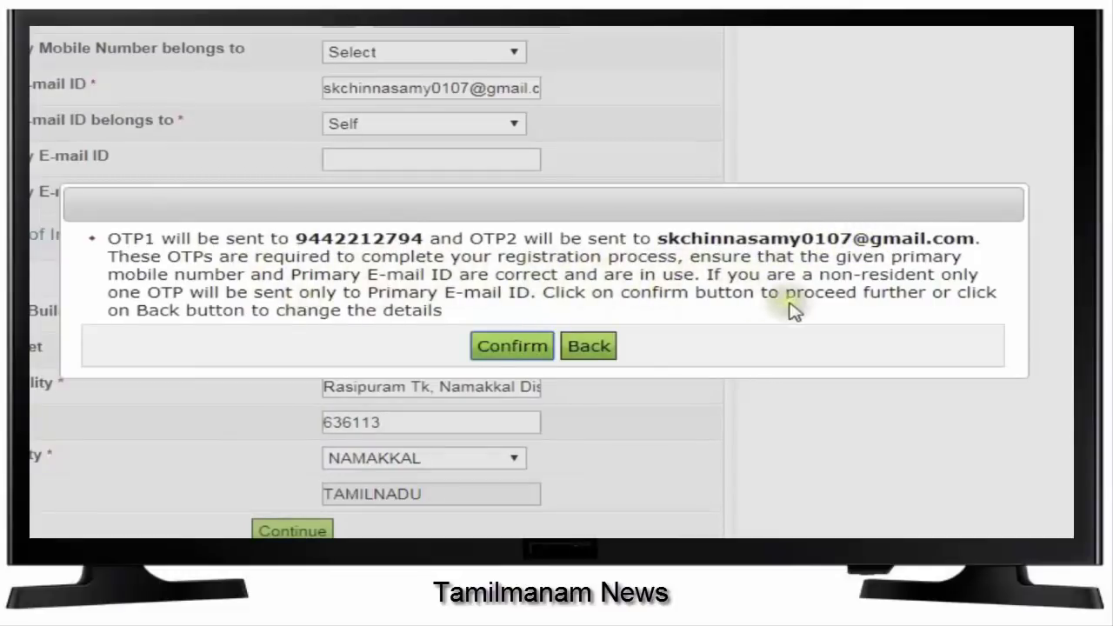
pyautogui.click(512, 348)
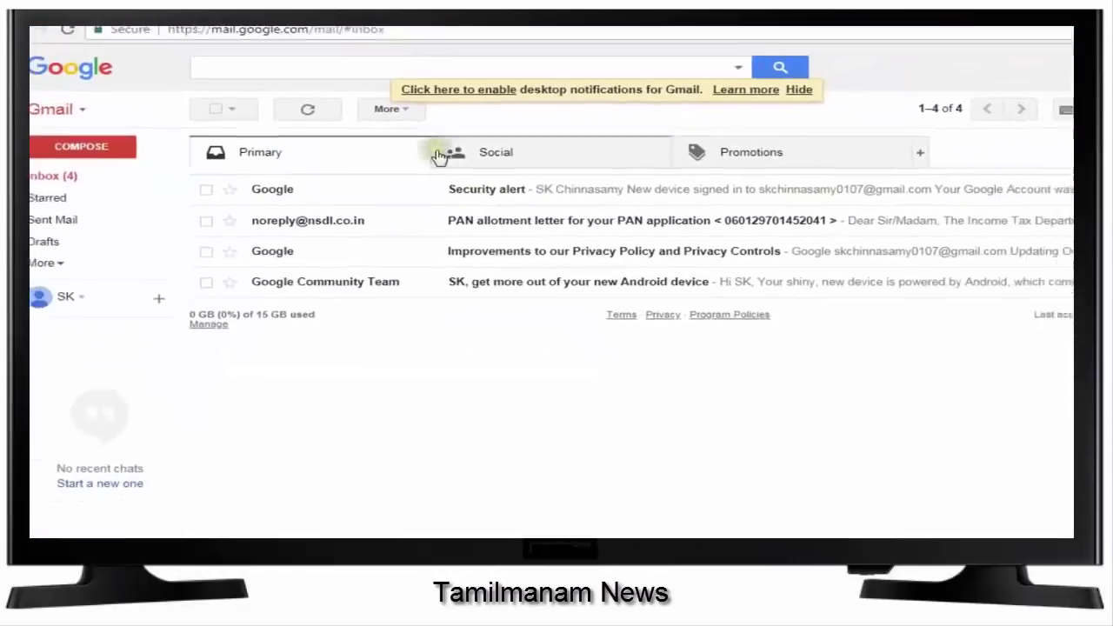
# Reload Gmail, open the 'e-Filing Registration OTP' email and highlight the OTP code.
pyautogui.click(398, 42)
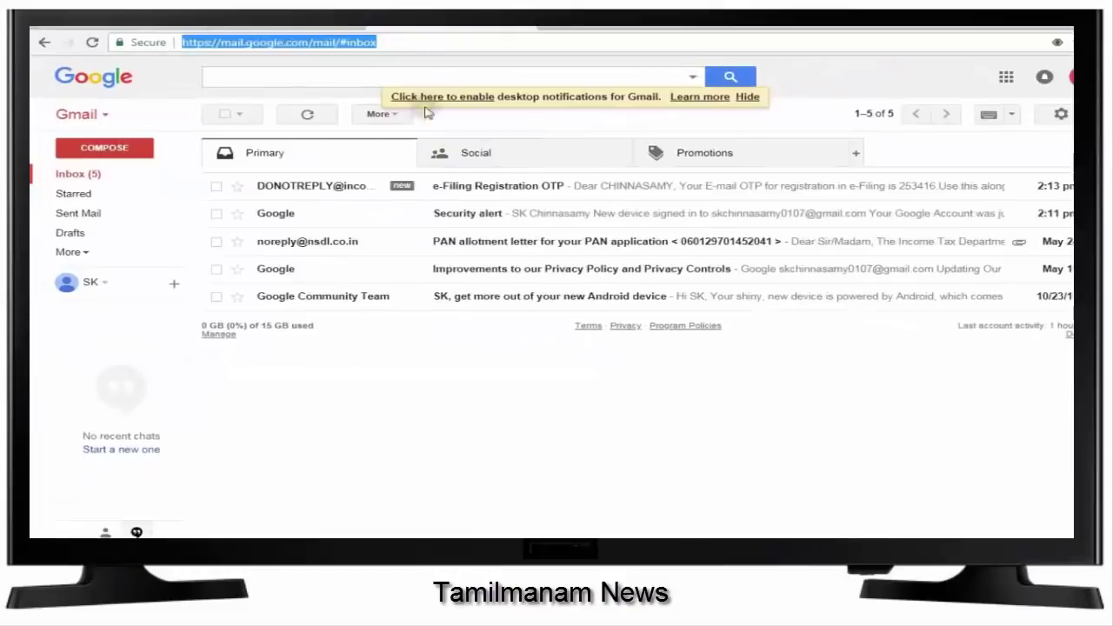
pyautogui.click(511, 185)
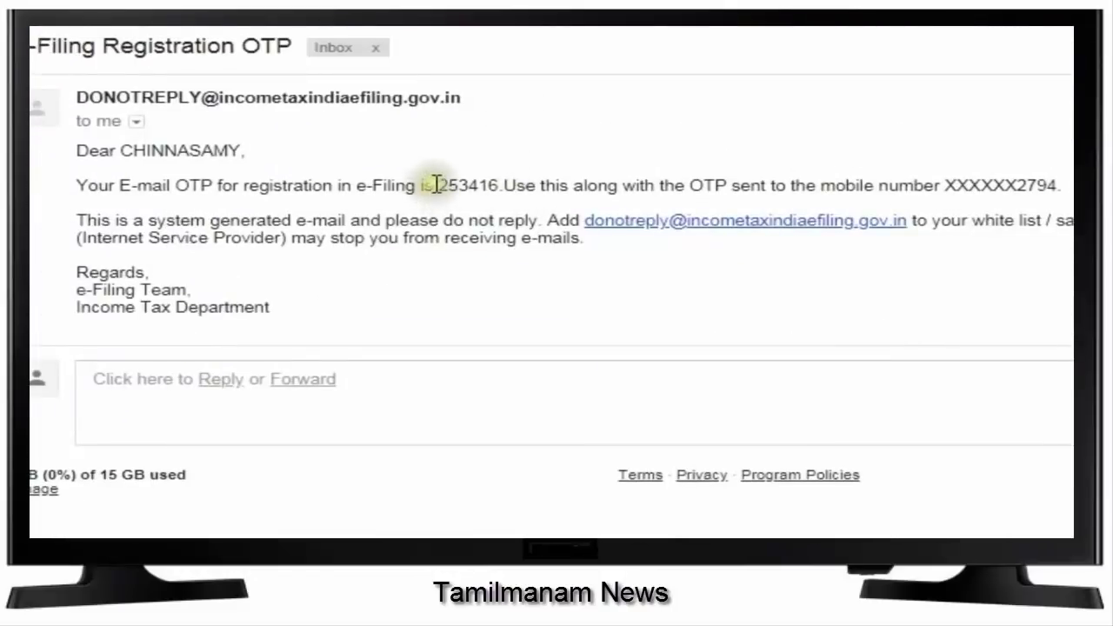
pyautogui.moveTo(437, 185); pyautogui.dragTo(500, 185)
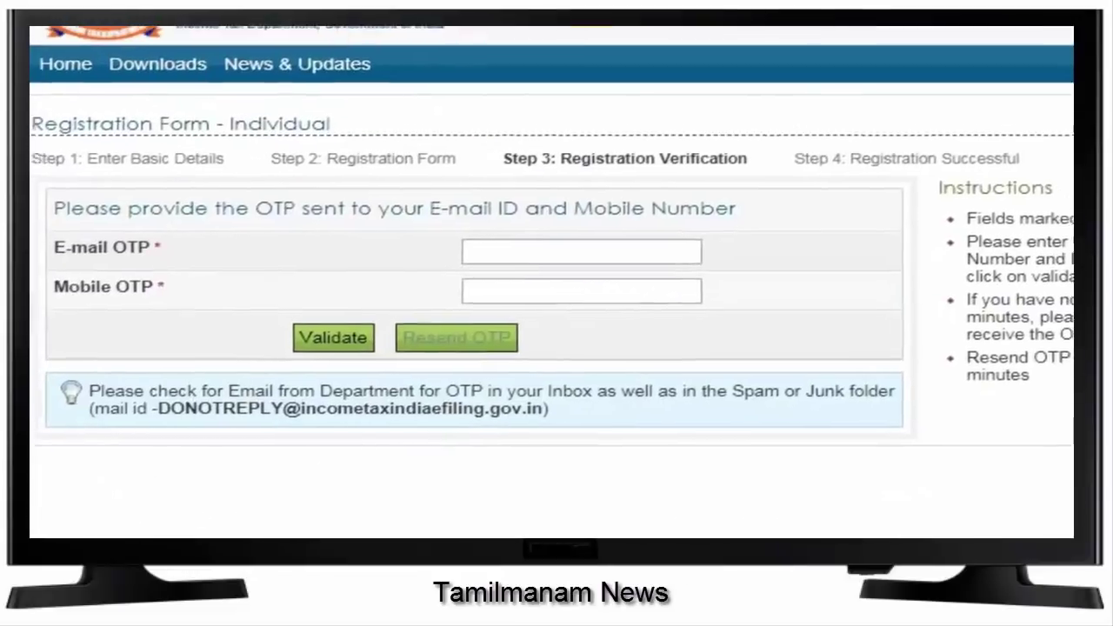
# Enter the e-mail OTP and mobile OTP codes and validate them to complete registration.
pyautogui.click(540, 251)
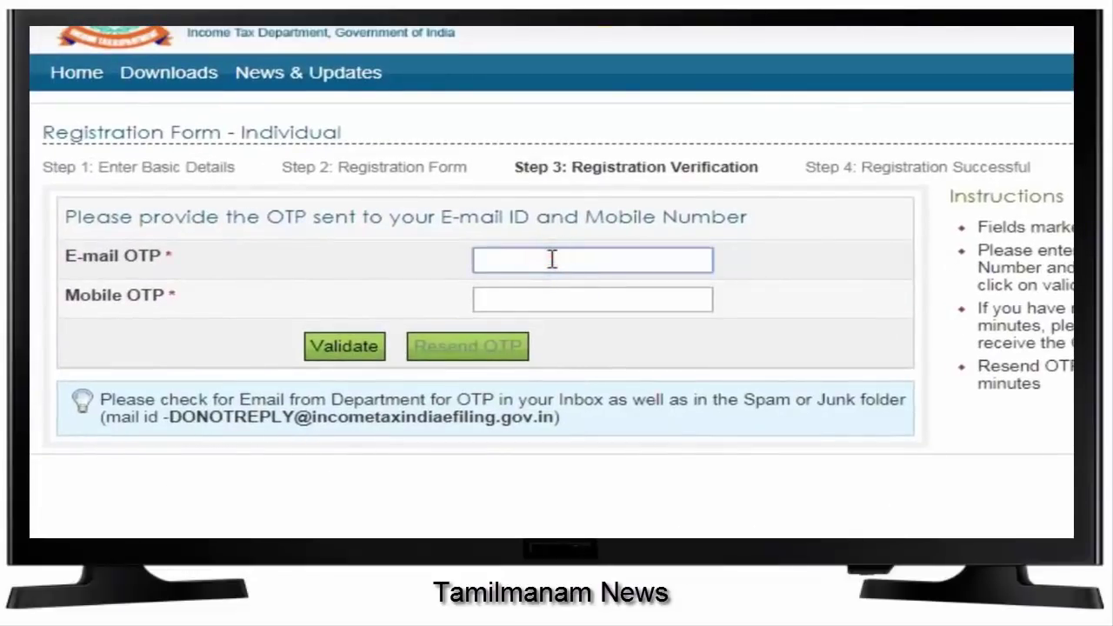
pyautogui.click(516, 297)
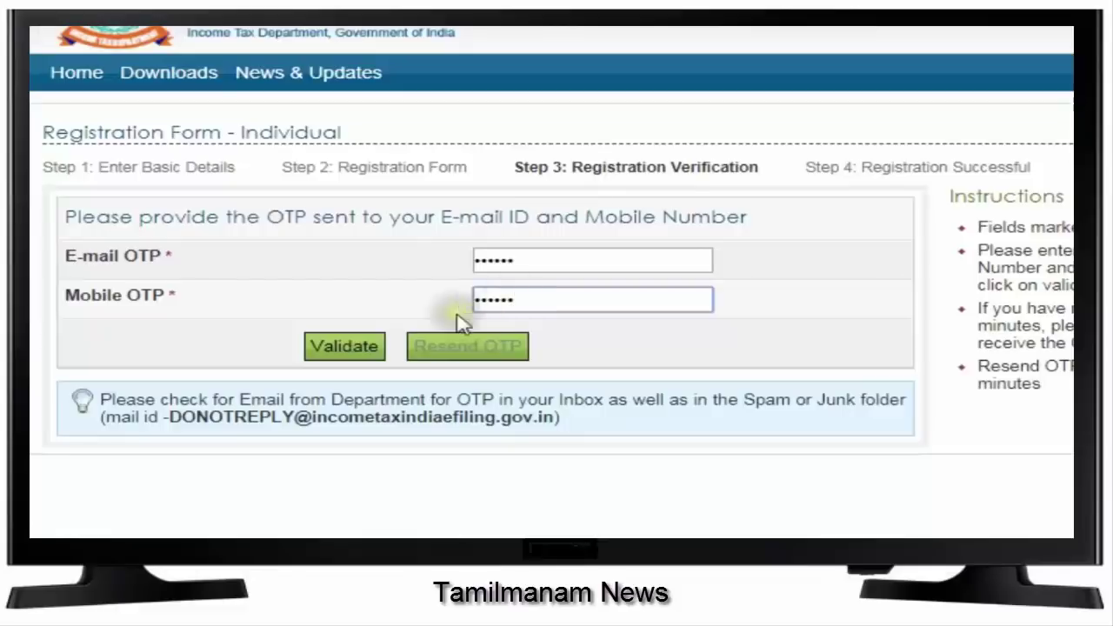
pyautogui.click(369, 351)
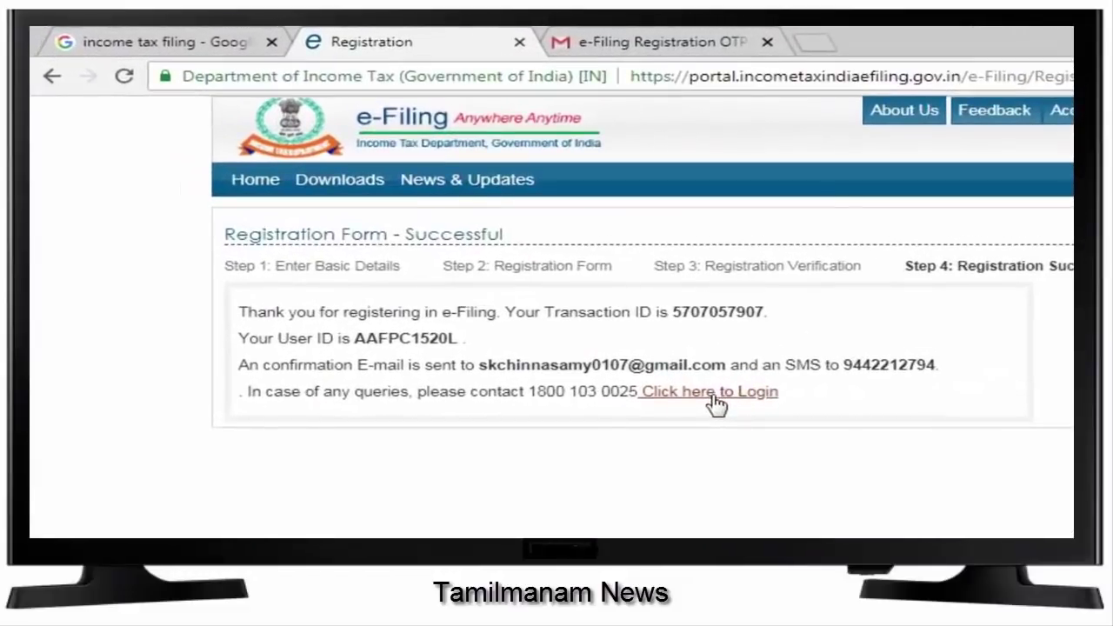
# Go to the login page and sign in with the new user ID, password and captcha.
pyautogui.click(712, 393)
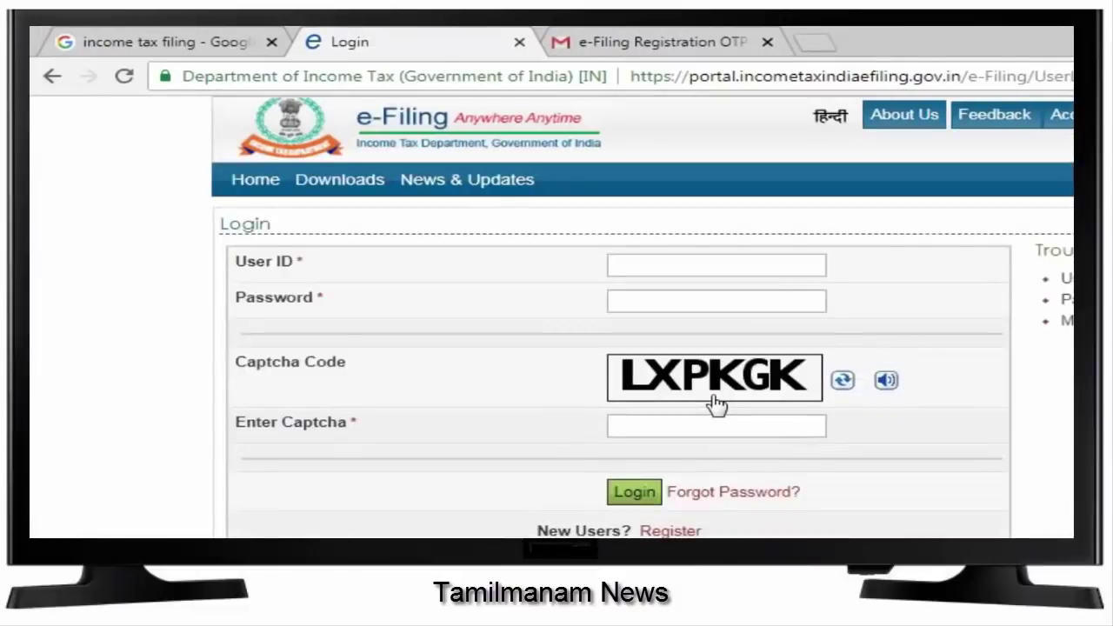
pyautogui.click(654, 265)
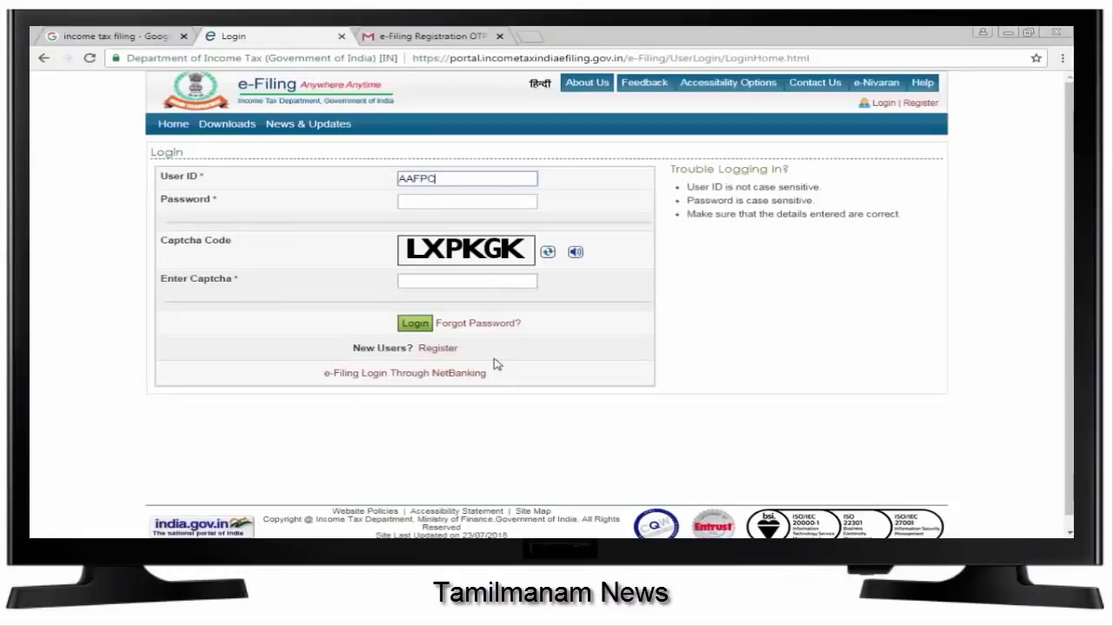
pyautogui.press('Tab')
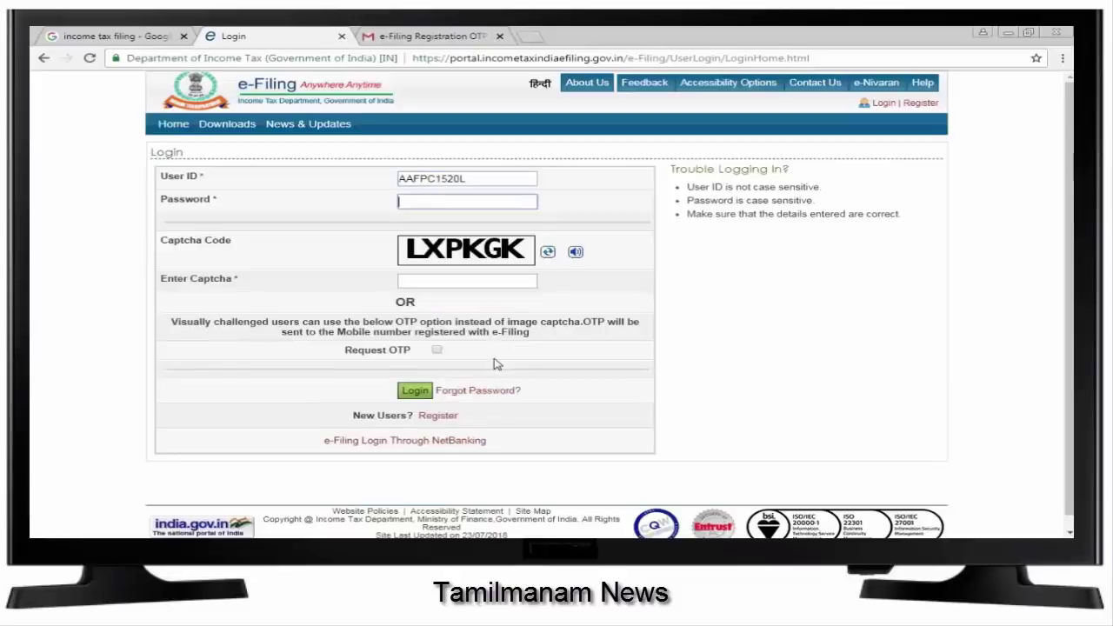
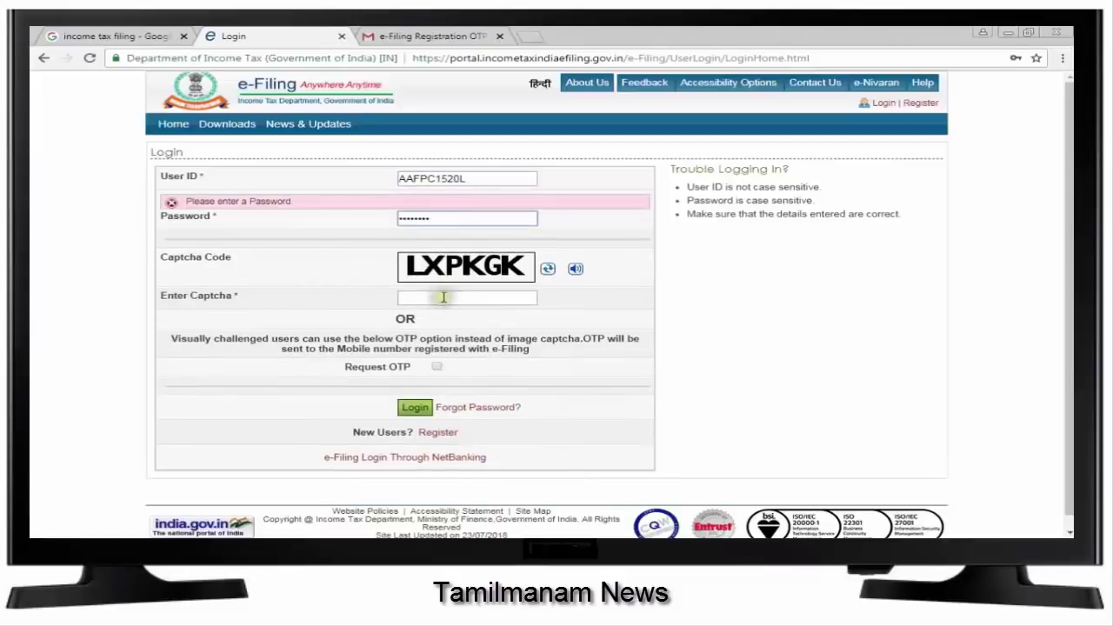
pyautogui.click(442, 296)
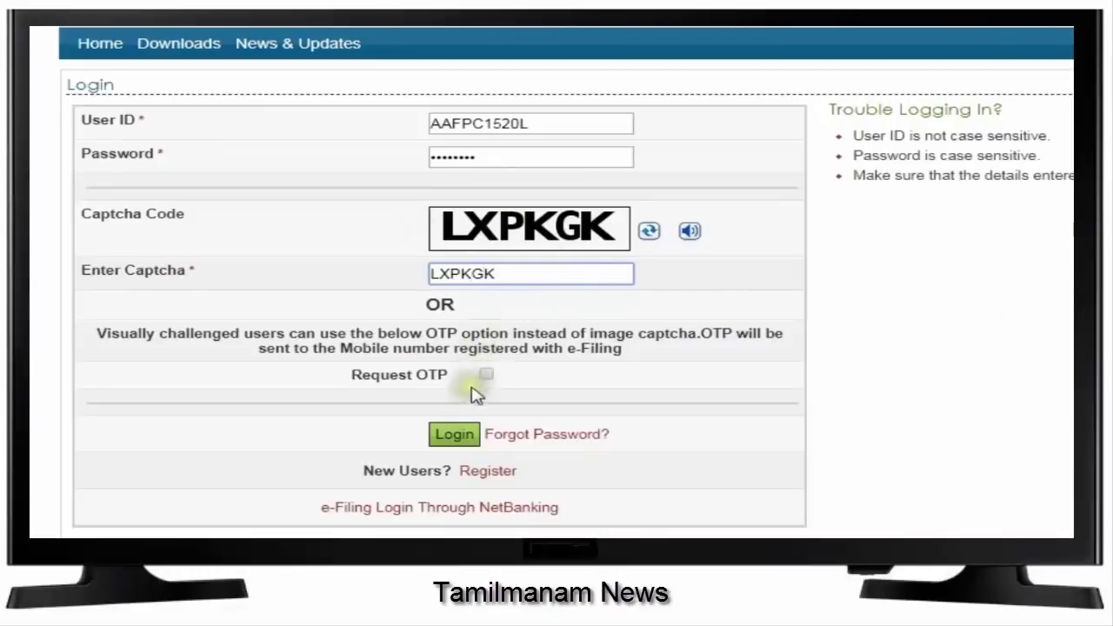
pyautogui.click(456, 437)
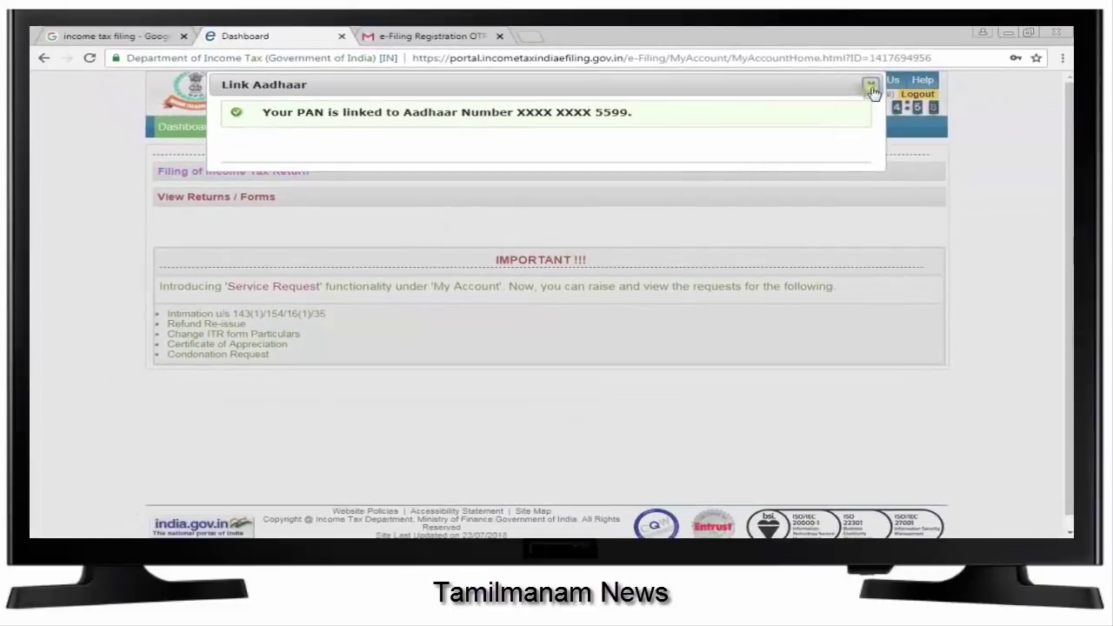
# Dismiss the PAN-Aadhaar notice and go to e-File > Income Tax Return.
pyautogui.click(870, 86)
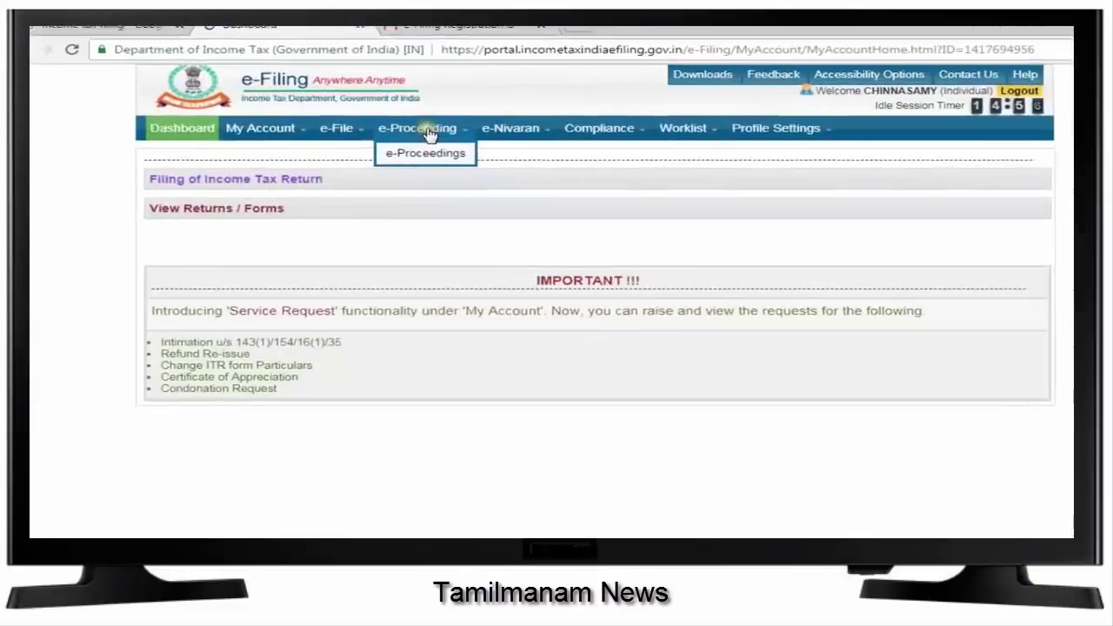
pyautogui.moveTo(316, 134)
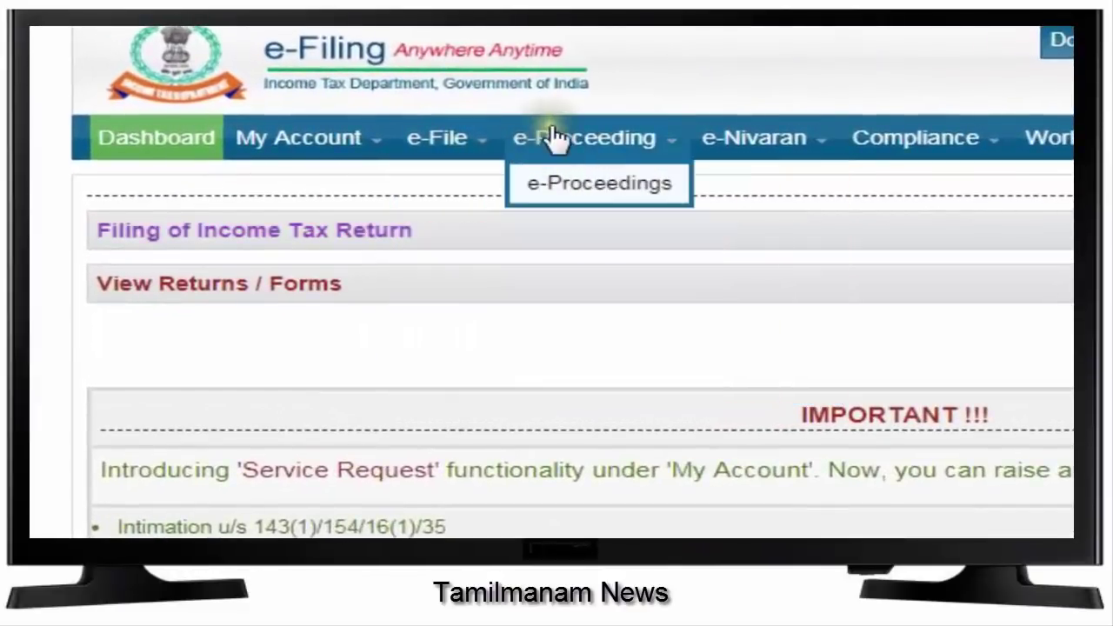
pyautogui.moveTo(405, 145)
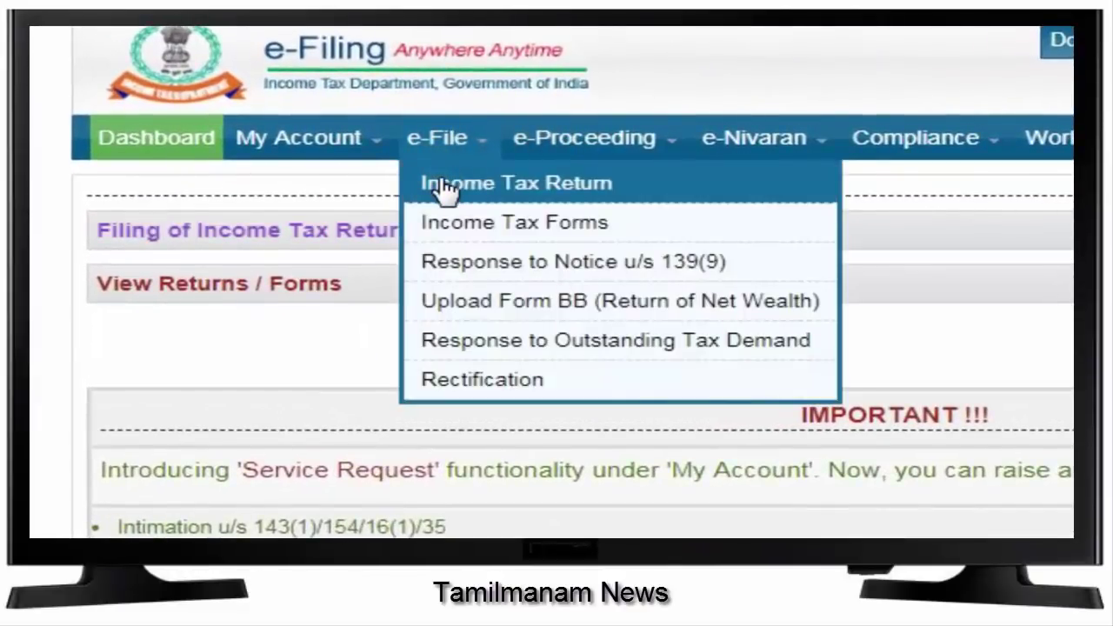
pyautogui.click(446, 186)
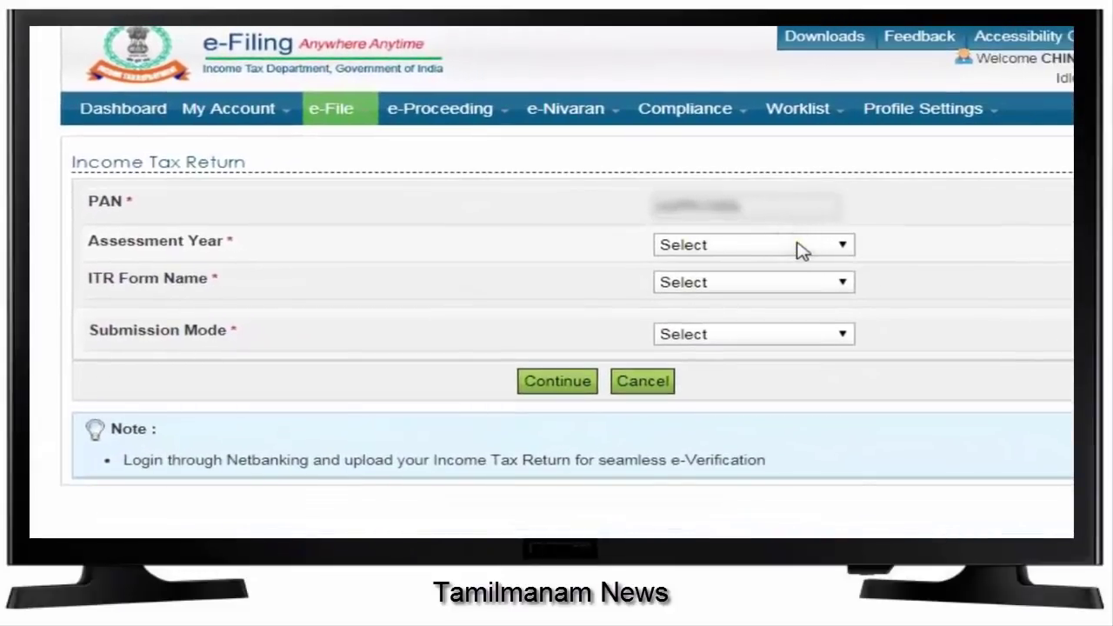
# Select assessment year 2018-19, form ITR-1 and Prepare and Submit Online.
pyautogui.click(1013, 310)
pyautogui.click(735, 284)
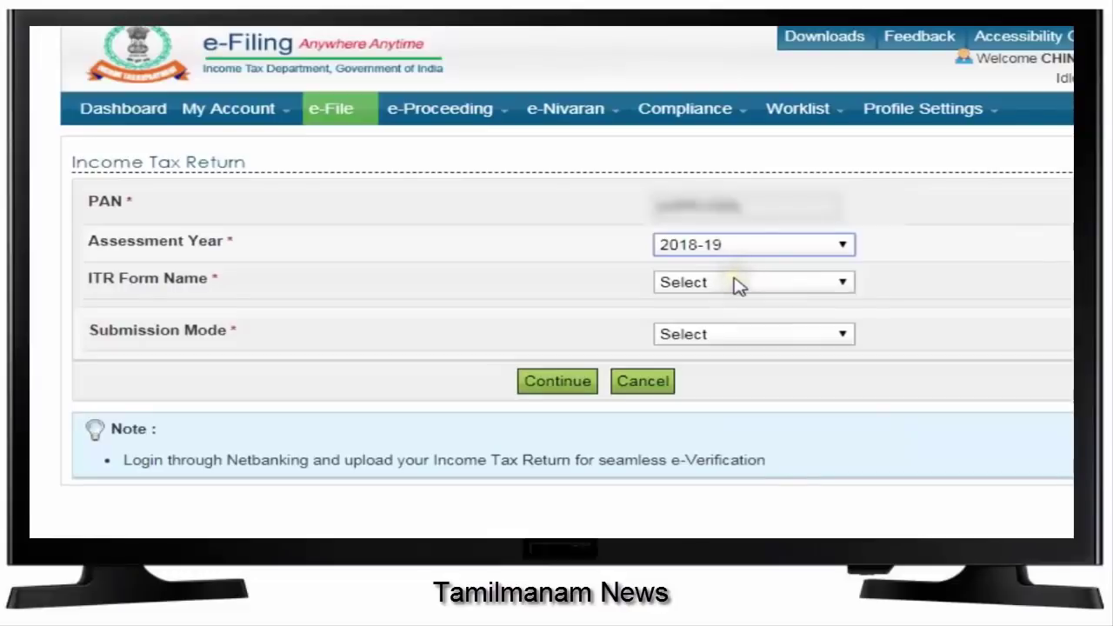
pyautogui.click(735, 287)
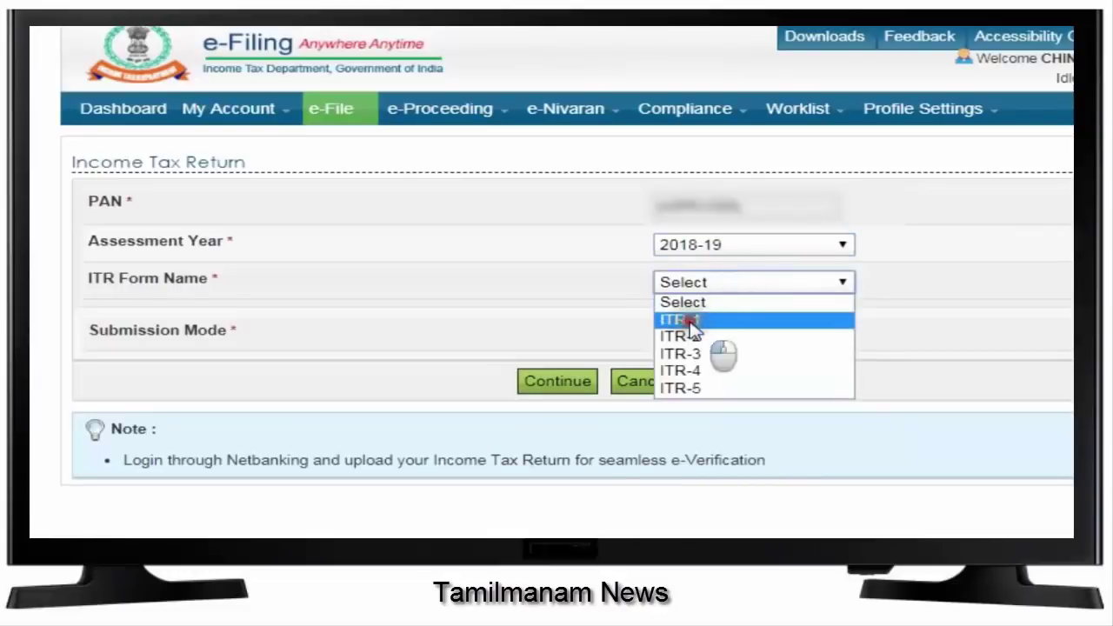
pyautogui.click(688, 321)
pyautogui.click(691, 336)
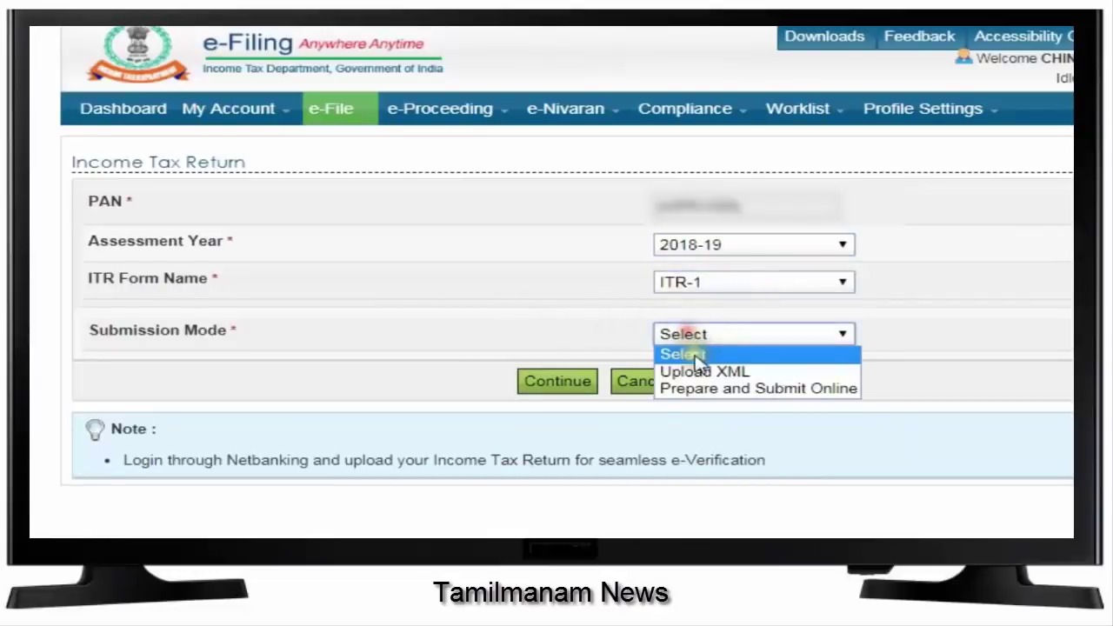
pyautogui.click(666, 391)
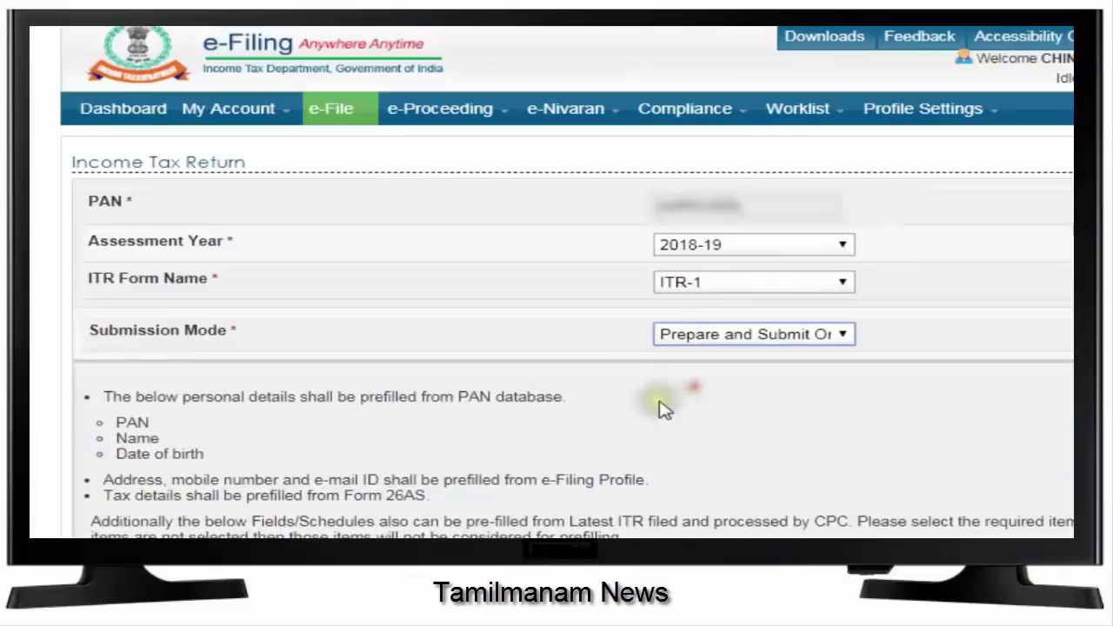
# Prefill the Employee category, choose to post a signed ITR-V instead of e-verifying, and continue.
pyautogui.scroll(-3, 521, 426)
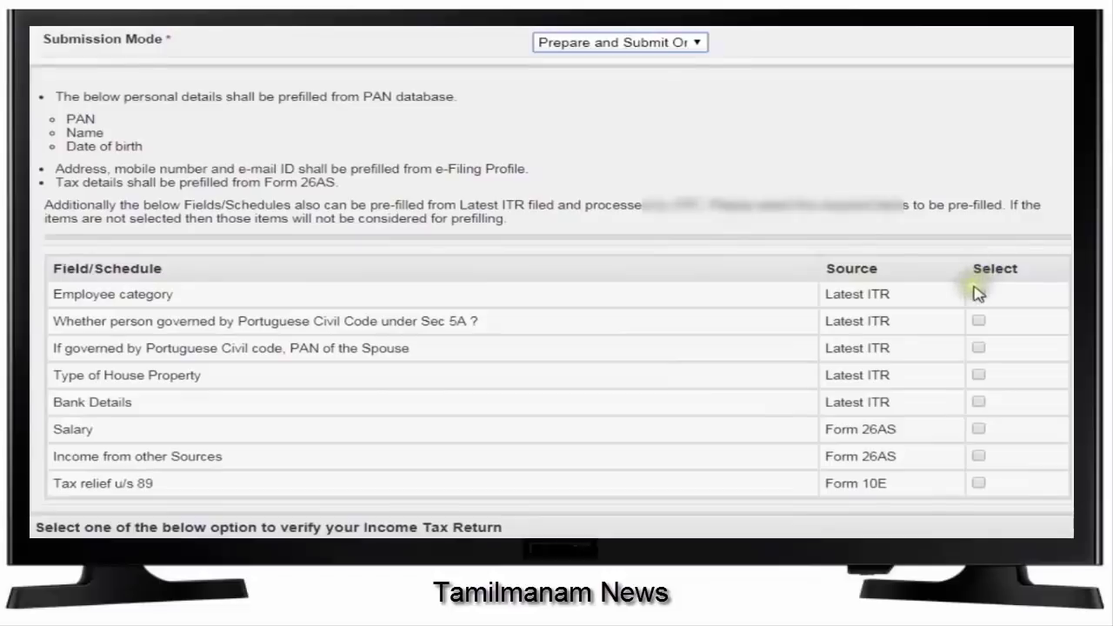
pyautogui.click(1003, 289)
pyautogui.scroll(-2, 464, 308)
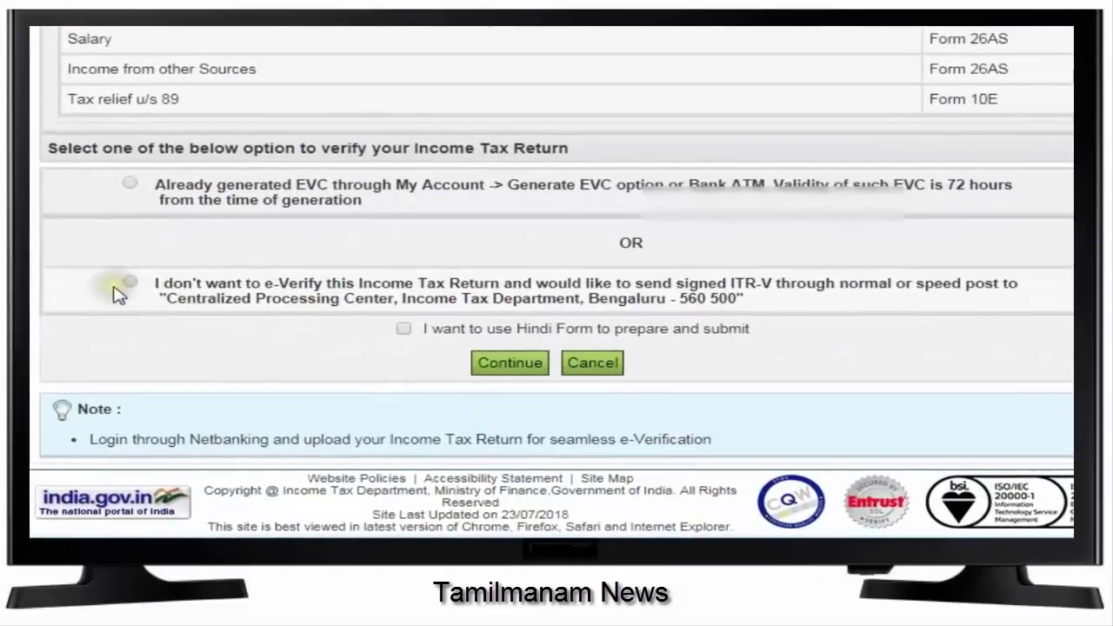
pyautogui.click(209, 454)
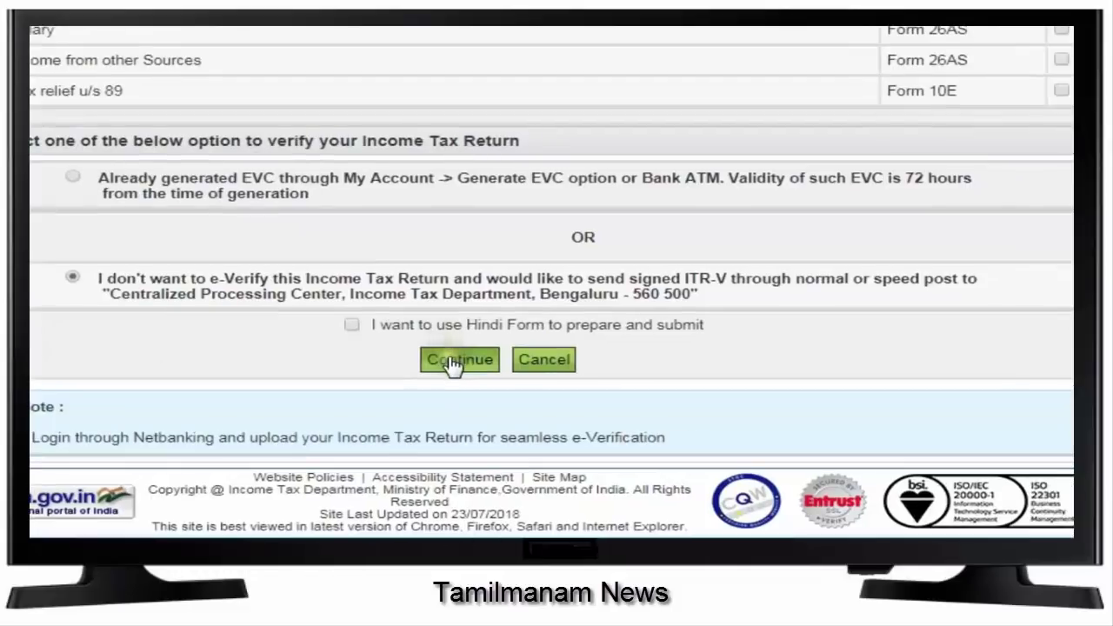
pyautogui.click(454, 364)
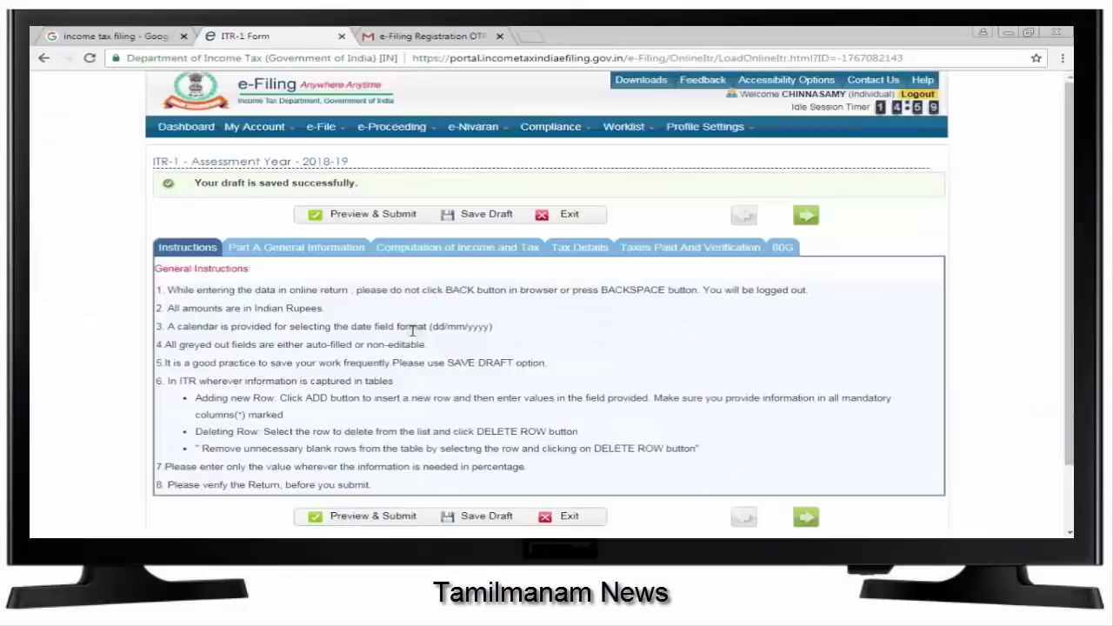
# Set the Employer Category to Government.
pyautogui.scroll(-2, 412, 330)
pyautogui.click(361, 441)
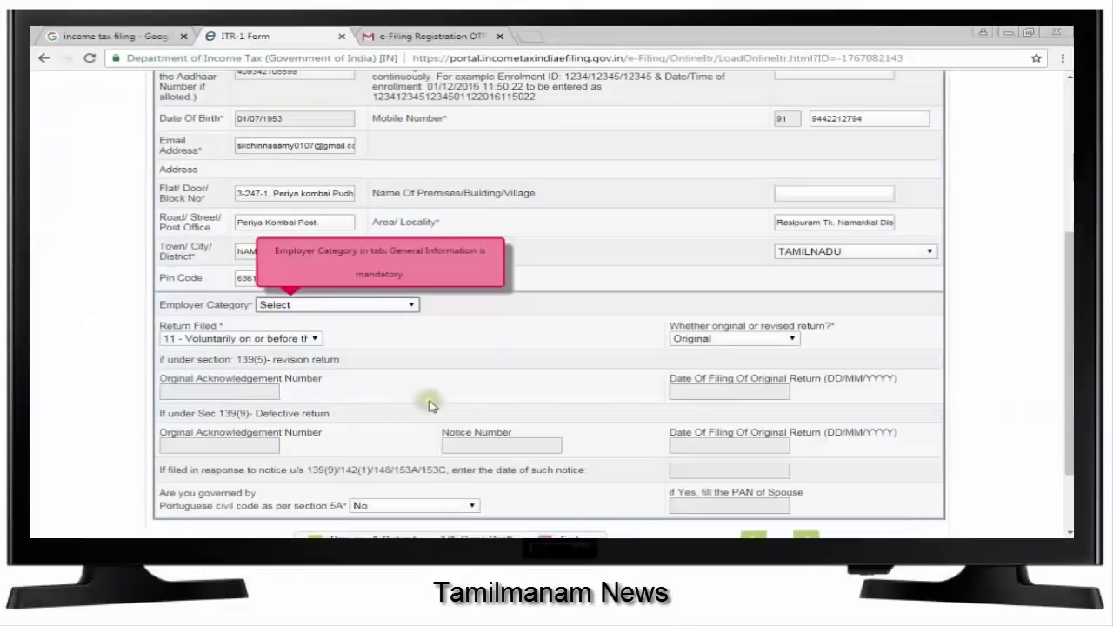
pyautogui.scroll(5, 434, 397)
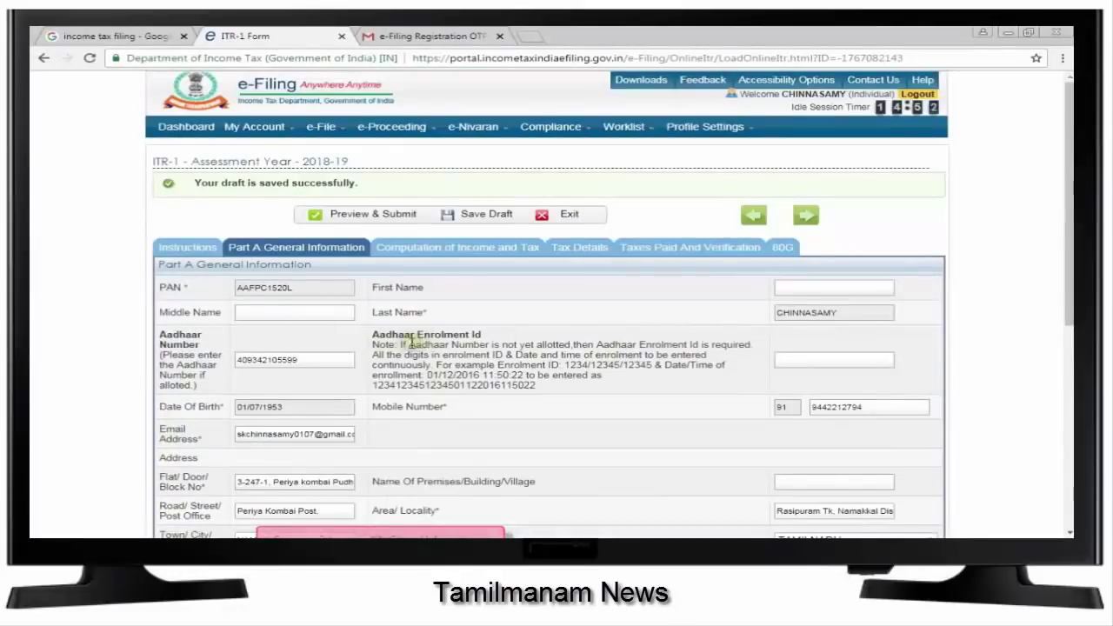
pyautogui.scroll(-4, 412, 343)
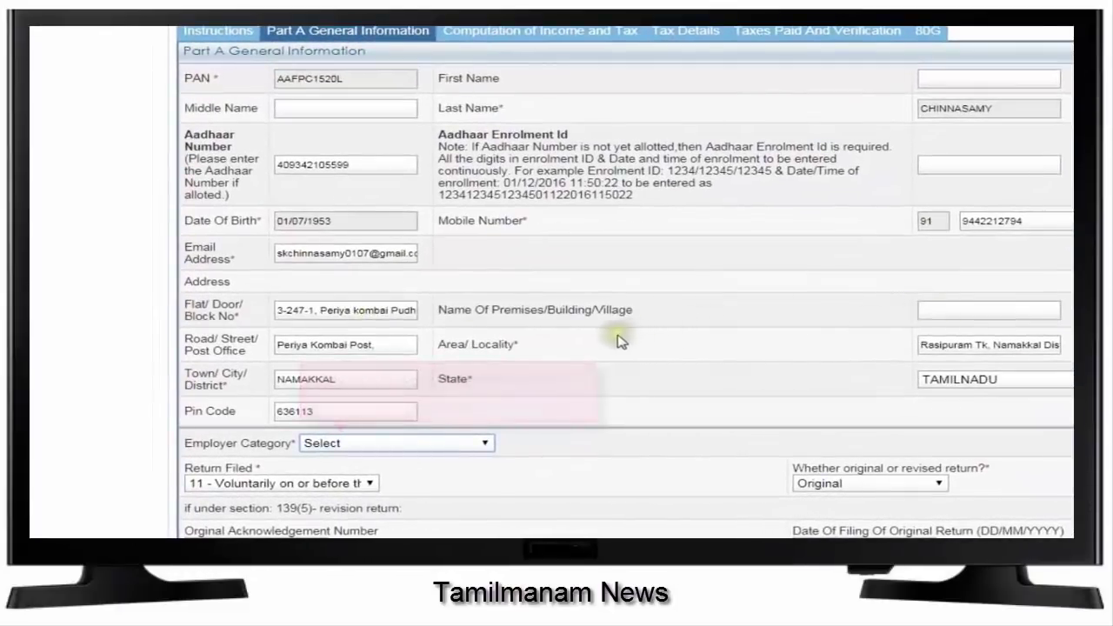
pyautogui.scroll(-4, 620, 341)
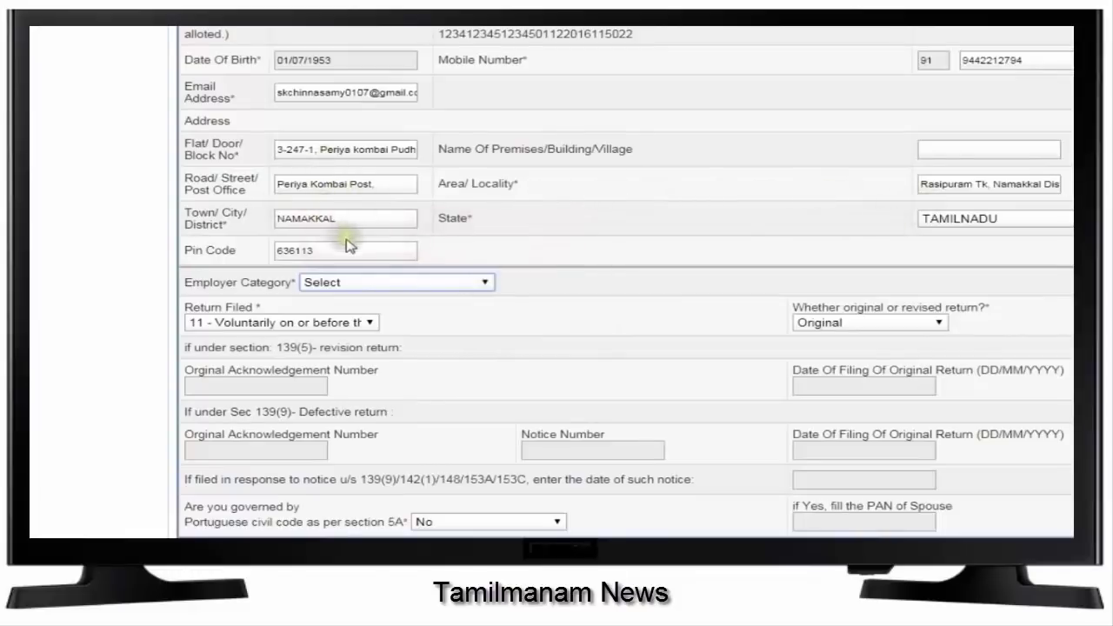
pyautogui.click(426, 284)
pyautogui.click(361, 315)
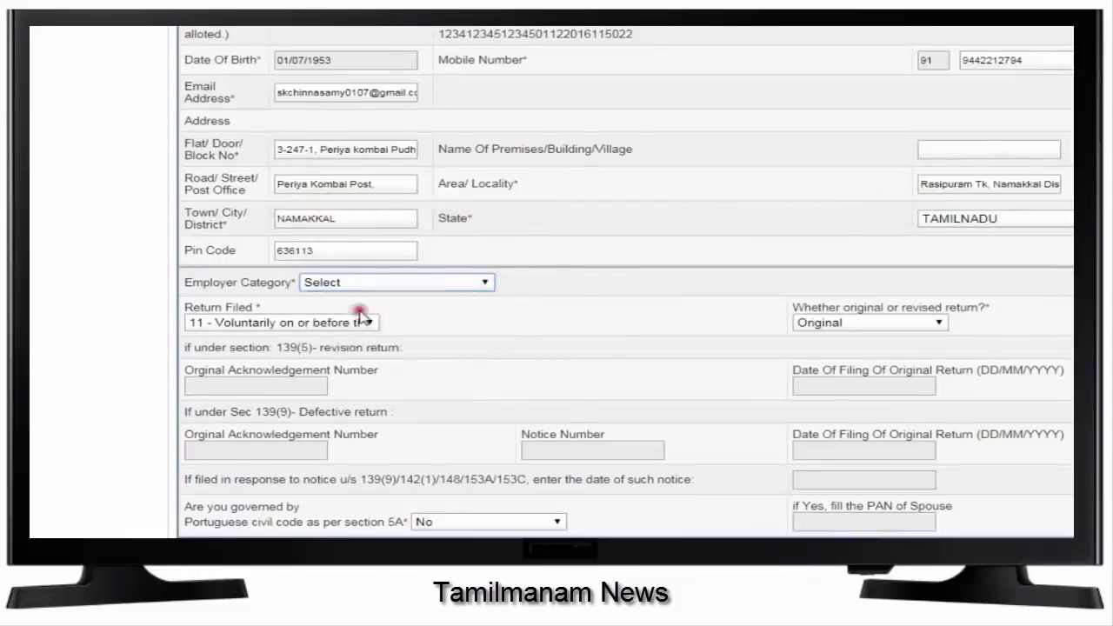
# Save the draft and advance to the Computation of Income and Tax tab.
pyautogui.scroll(-3, 422, 325)
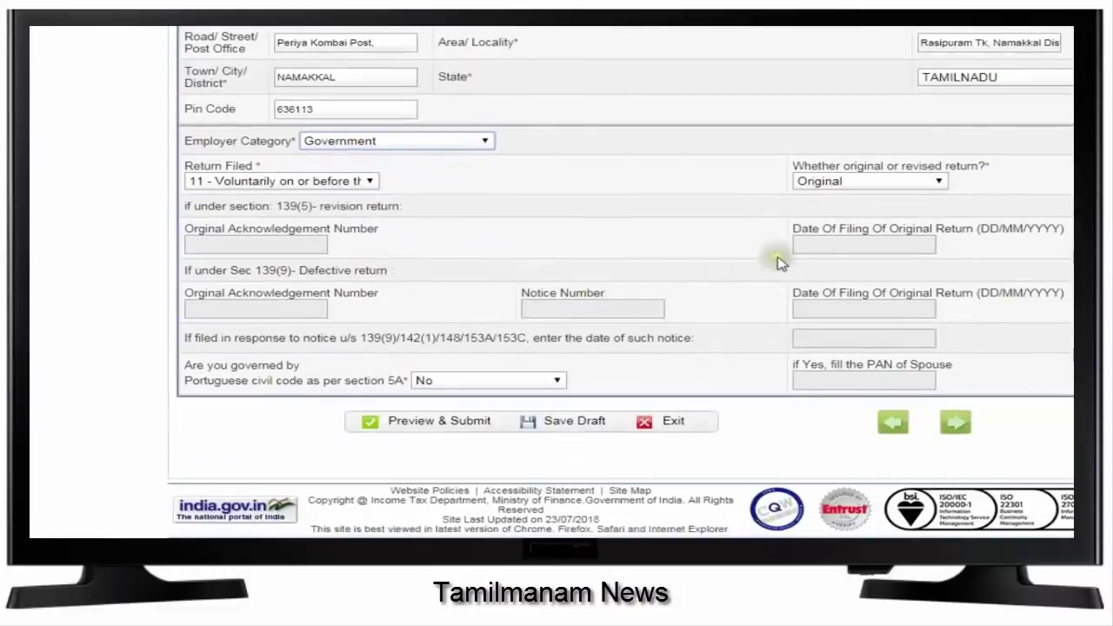
pyautogui.scroll(6, 447, 296)
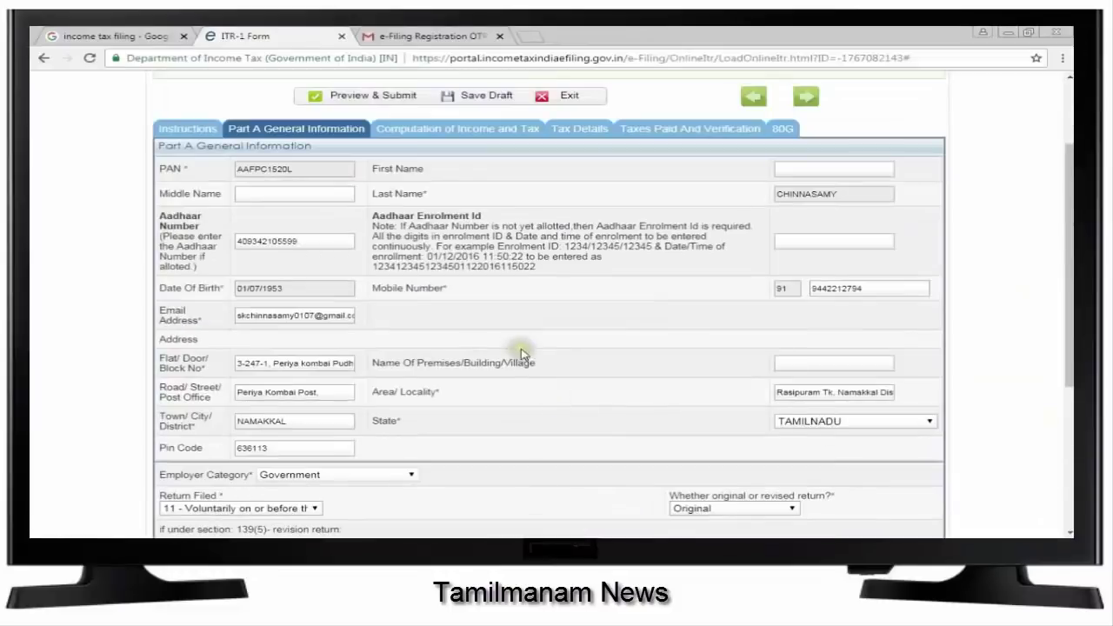
pyautogui.scroll(-5, 521, 353)
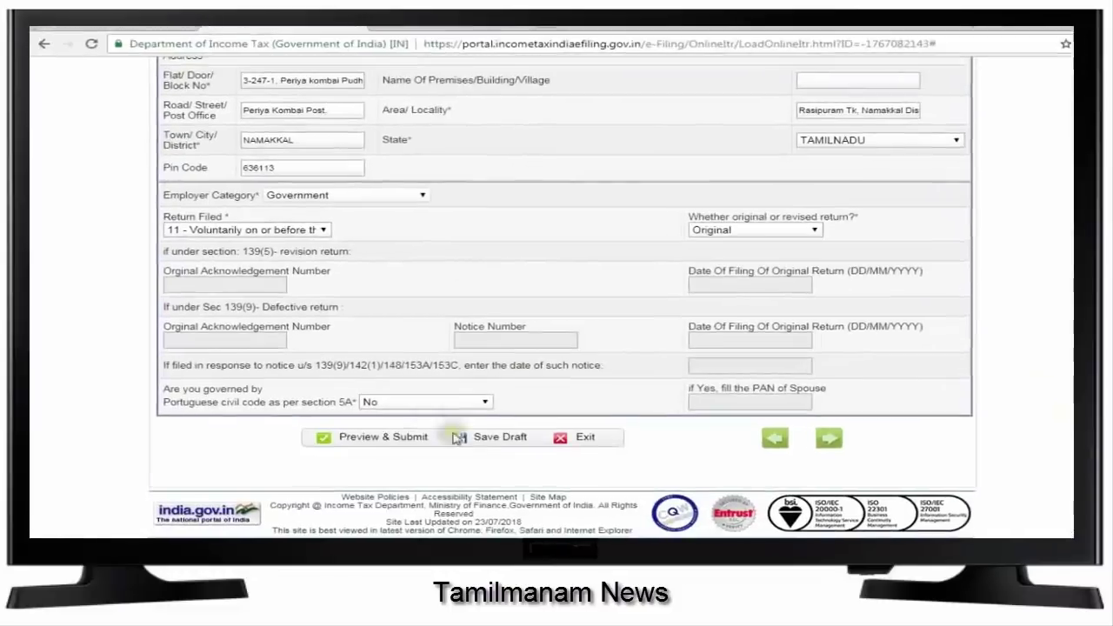
pyautogui.click(532, 489)
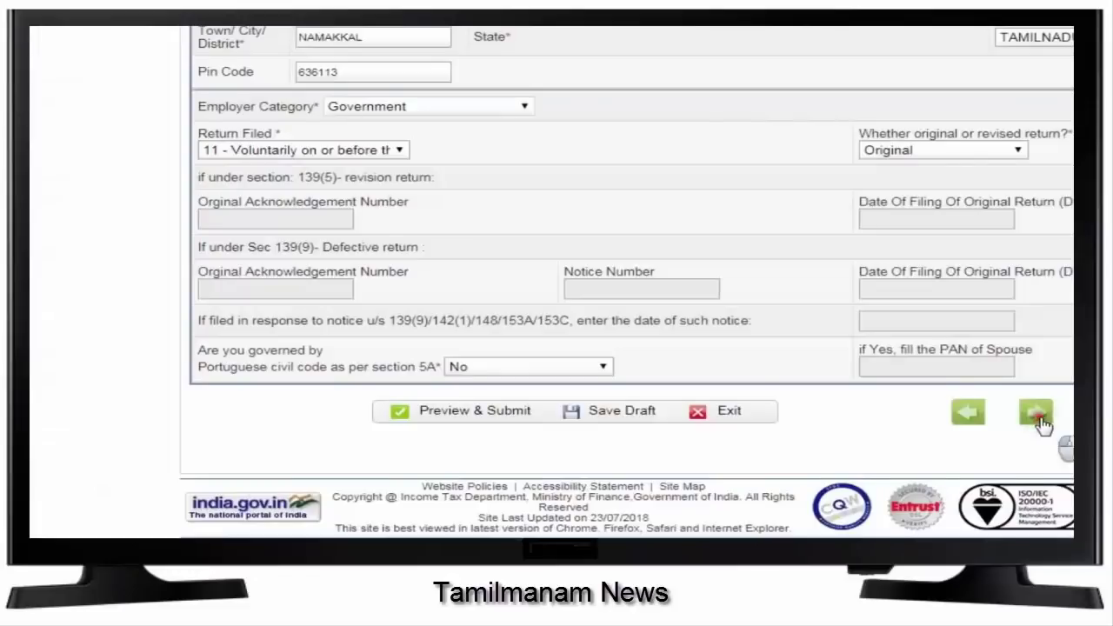
pyautogui.click(1035, 413)
pyautogui.scroll(15, 598, 411)
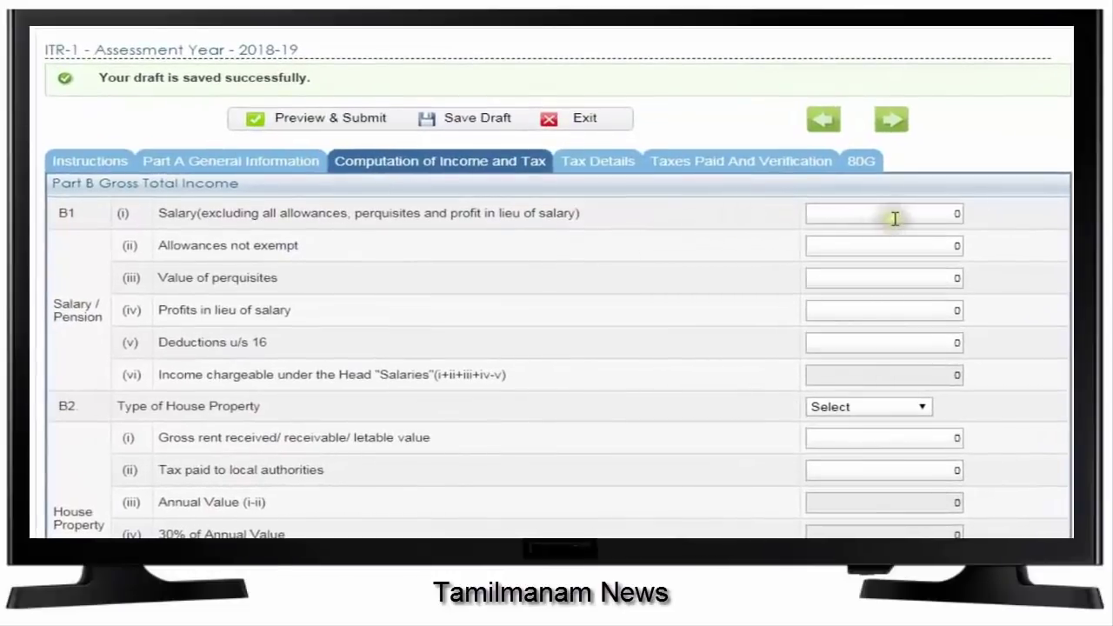
# Enter B1(i) salary of 300916 and set the house property type to Self Occupied.
pyautogui.click(899, 216)
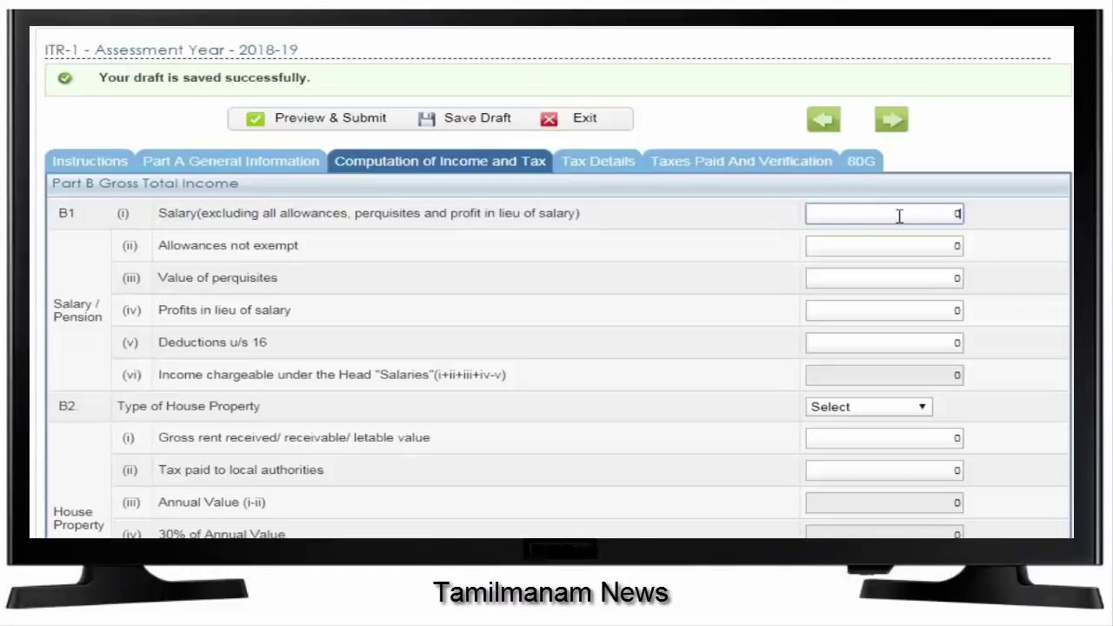
pyautogui.write('300916')
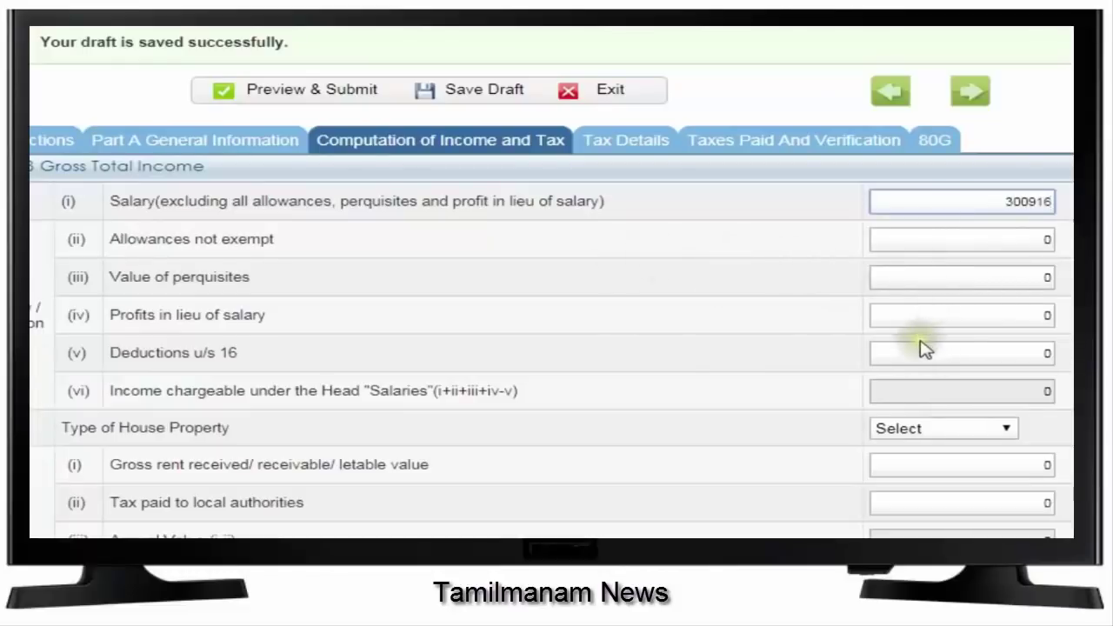
pyautogui.scroll(-3, 919, 345)
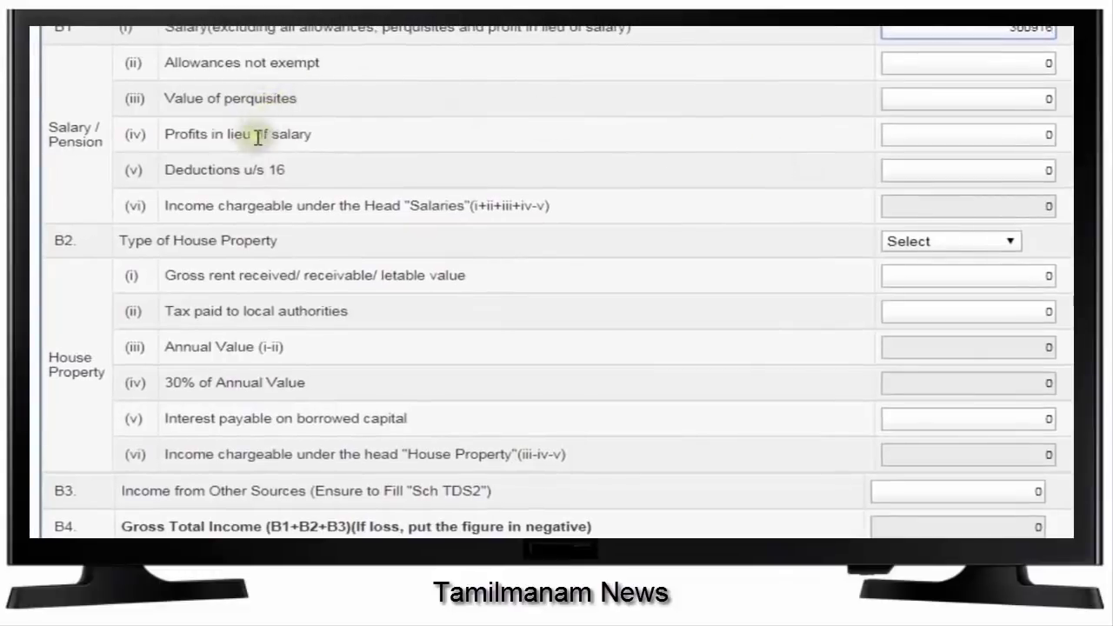
pyautogui.click(928, 241)
pyautogui.click(928, 277)
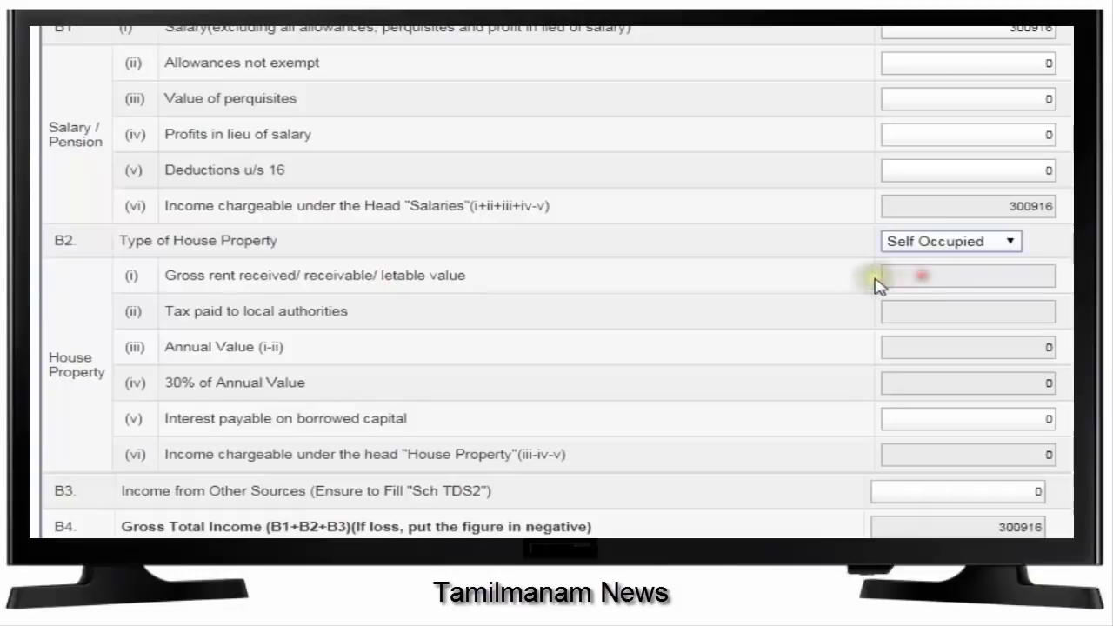
pyautogui.scroll(-2, 808, 305)
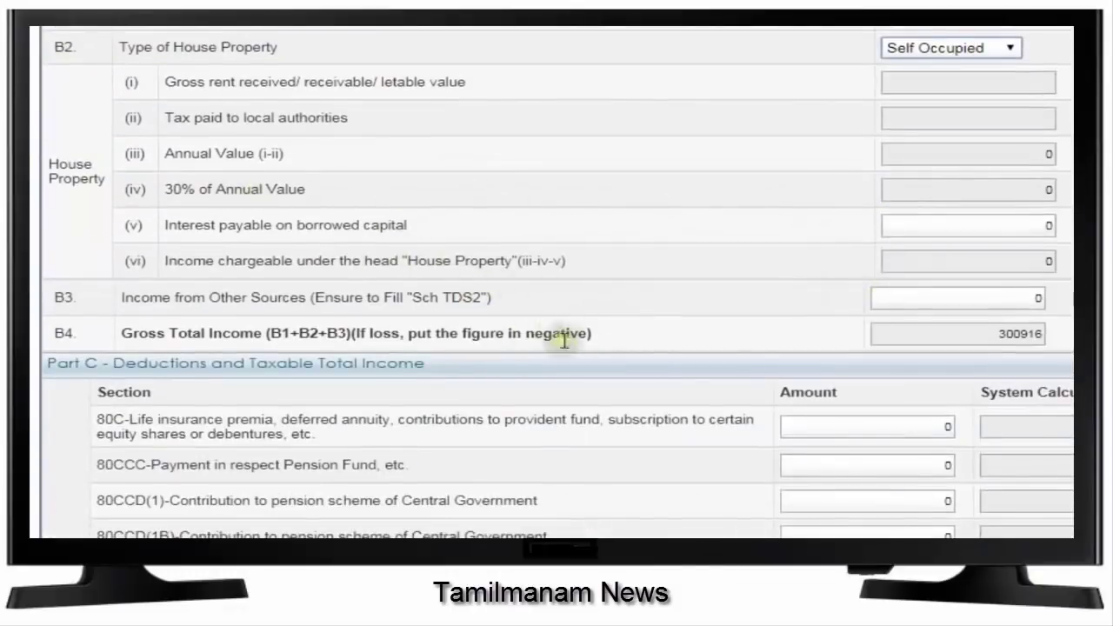
# Leave the 80D health insurance premium at Select so Part C deductions stay zero.
pyautogui.scroll(-2, 968, 368)
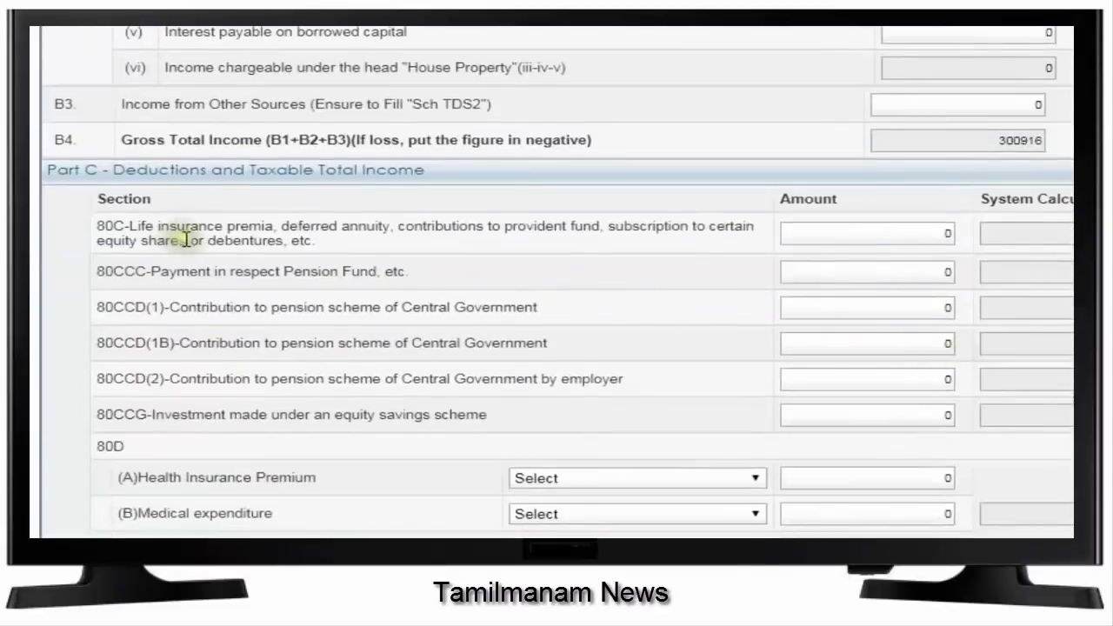
pyautogui.scroll(-2, 209, 242)
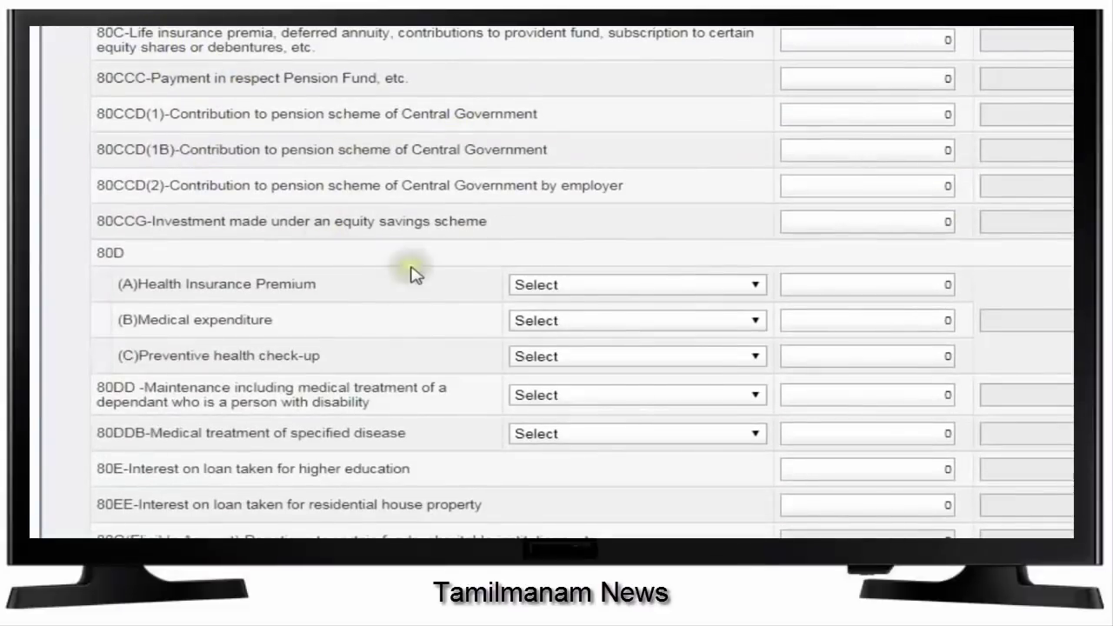
pyautogui.scroll(-2, 417, 269)
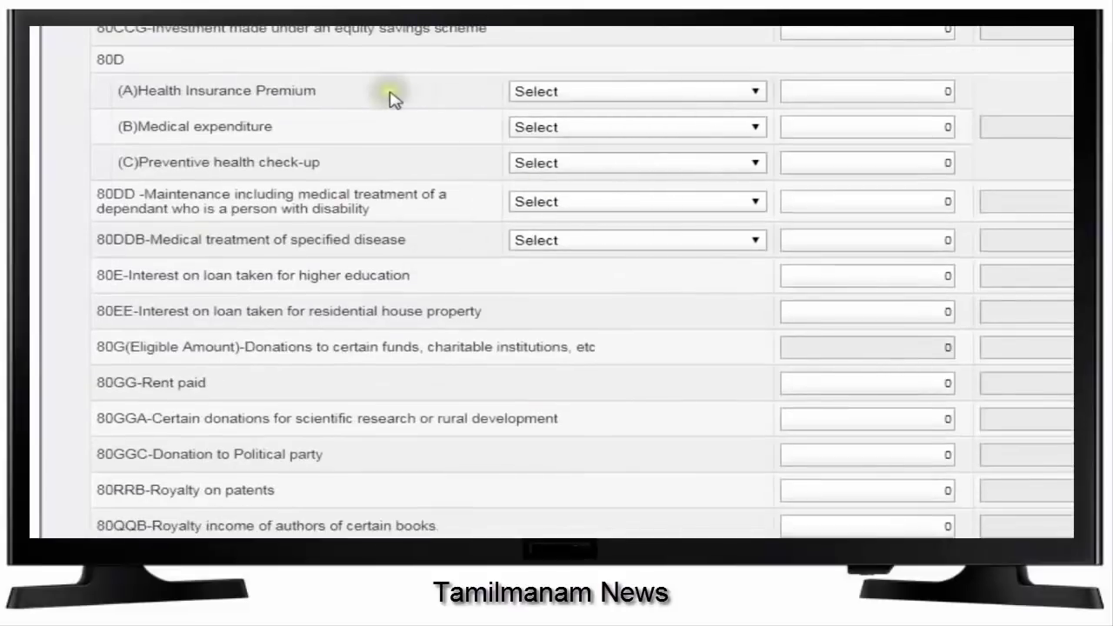
pyautogui.click(562, 92)
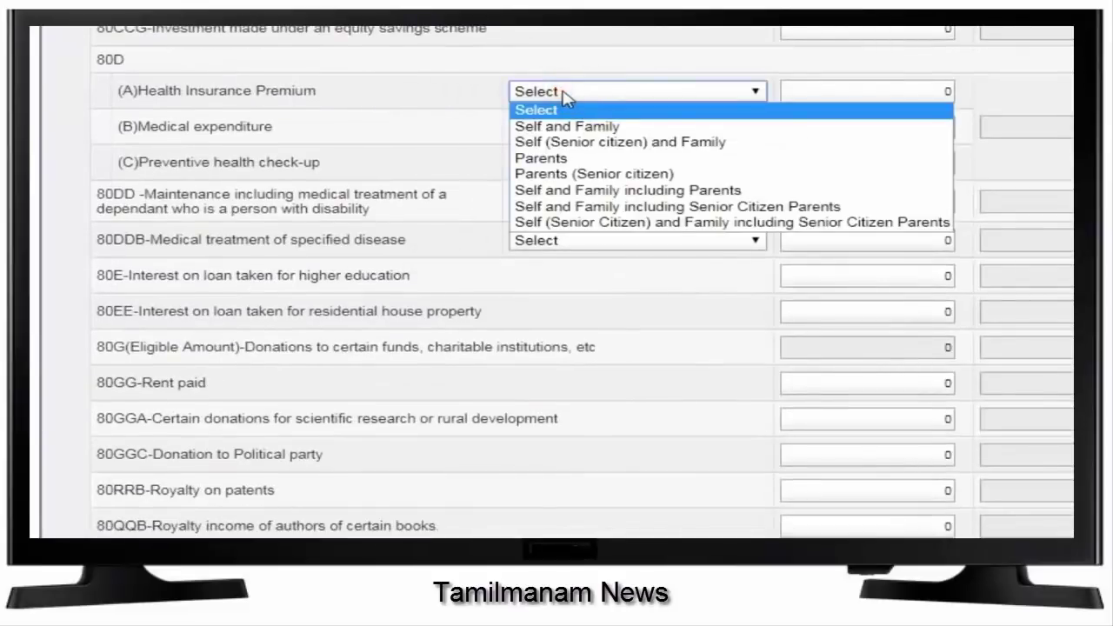
pyautogui.click(563, 92)
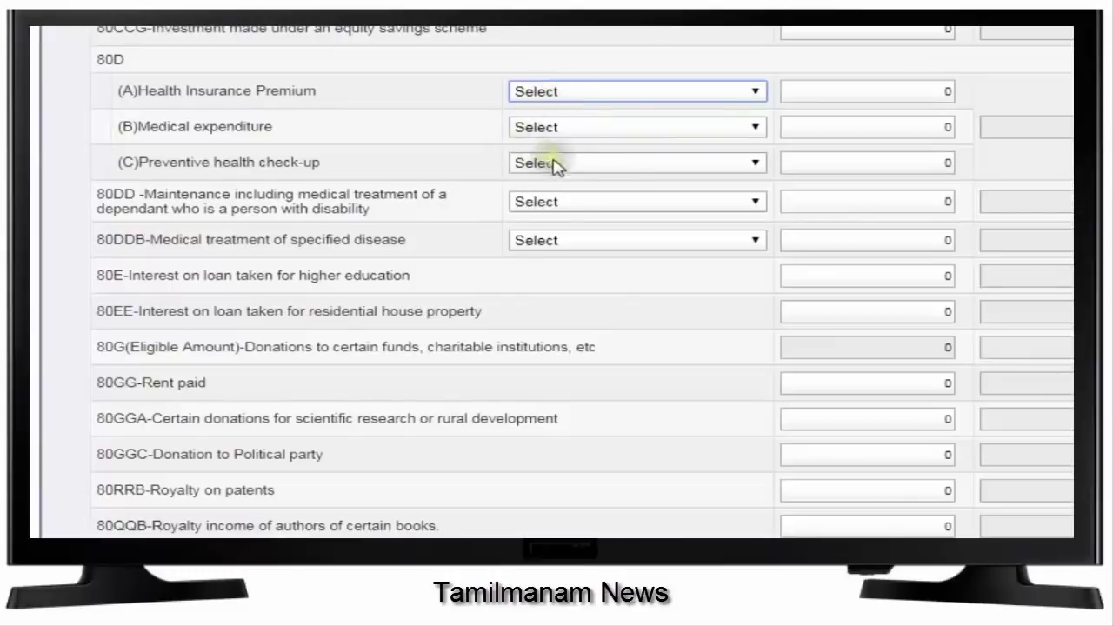
pyautogui.scroll(-3, 531, 223)
pyautogui.scroll(3, 562, 230)
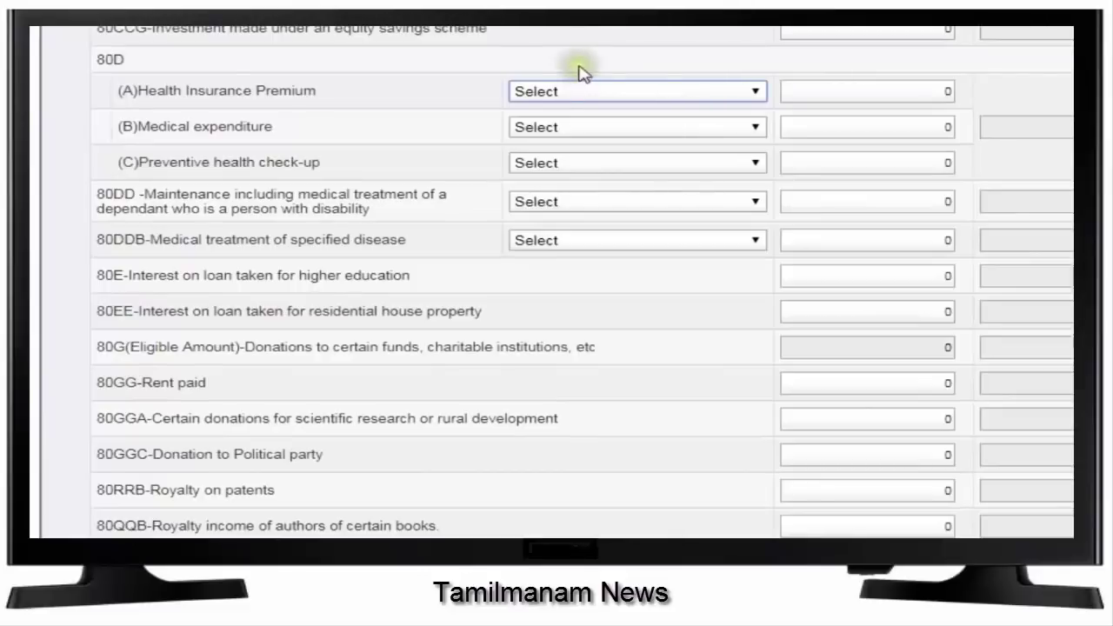
pyautogui.click(579, 92)
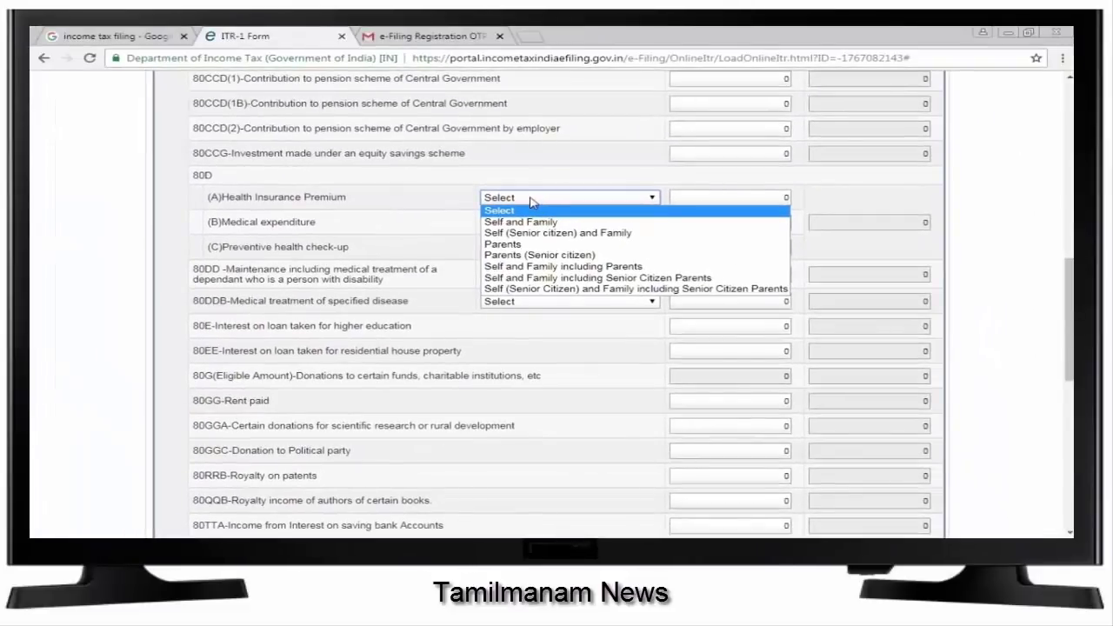
pyautogui.click(532, 202)
# Save the draft and continue to the Tax Details section.
pyautogui.scroll(-4, 534, 256)
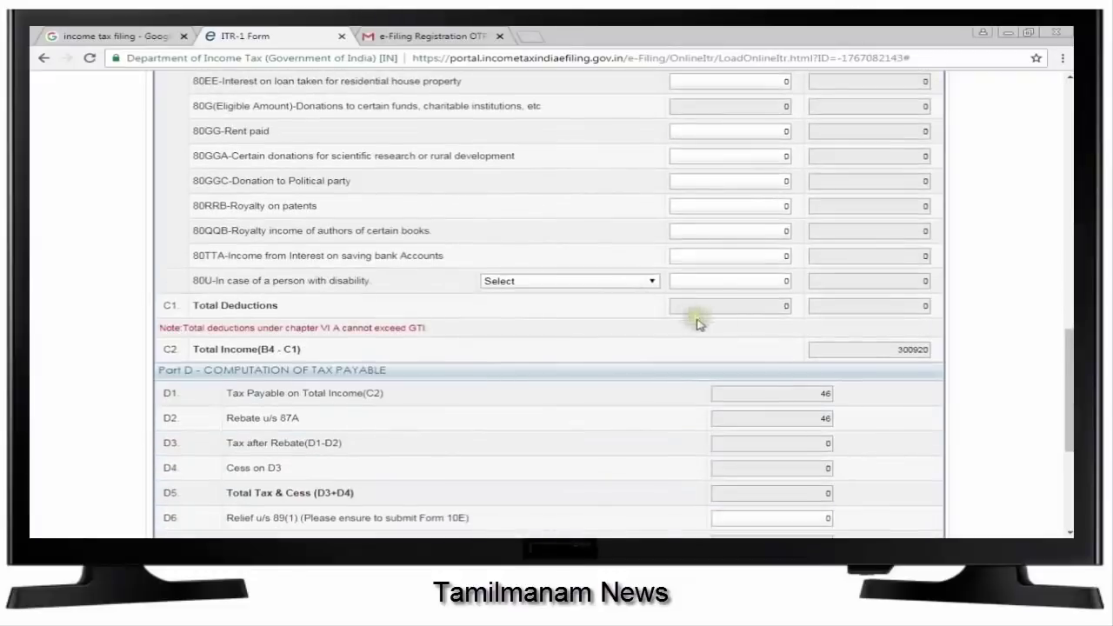
pyautogui.scroll(-2, 318, 326)
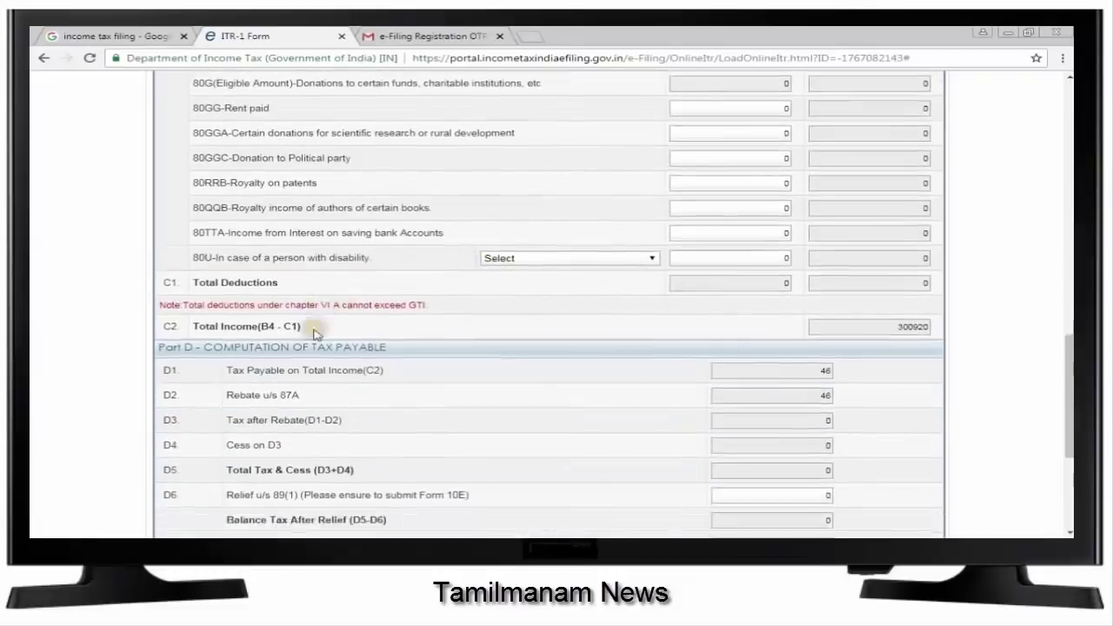
pyautogui.scroll(-2, 609, 236)
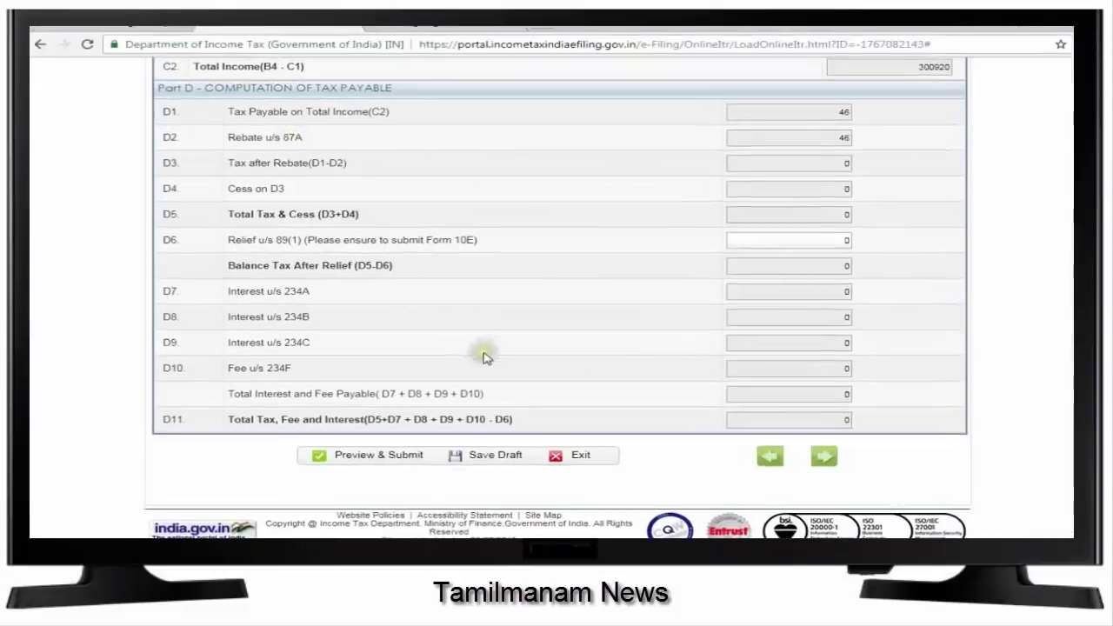
pyautogui.click(477, 456)
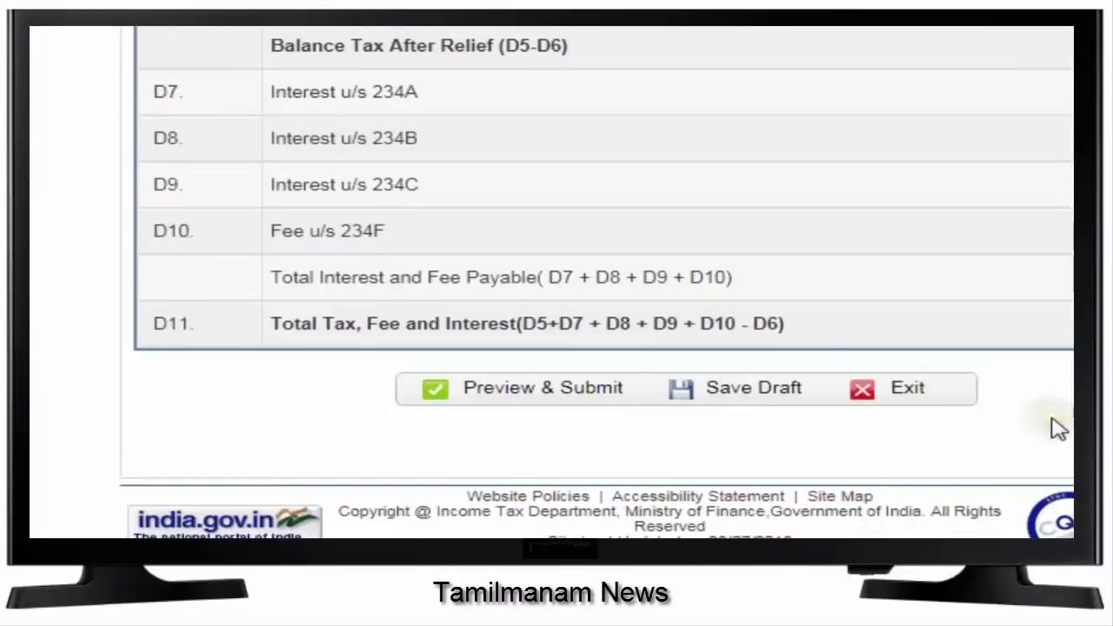
pyautogui.click(926, 373)
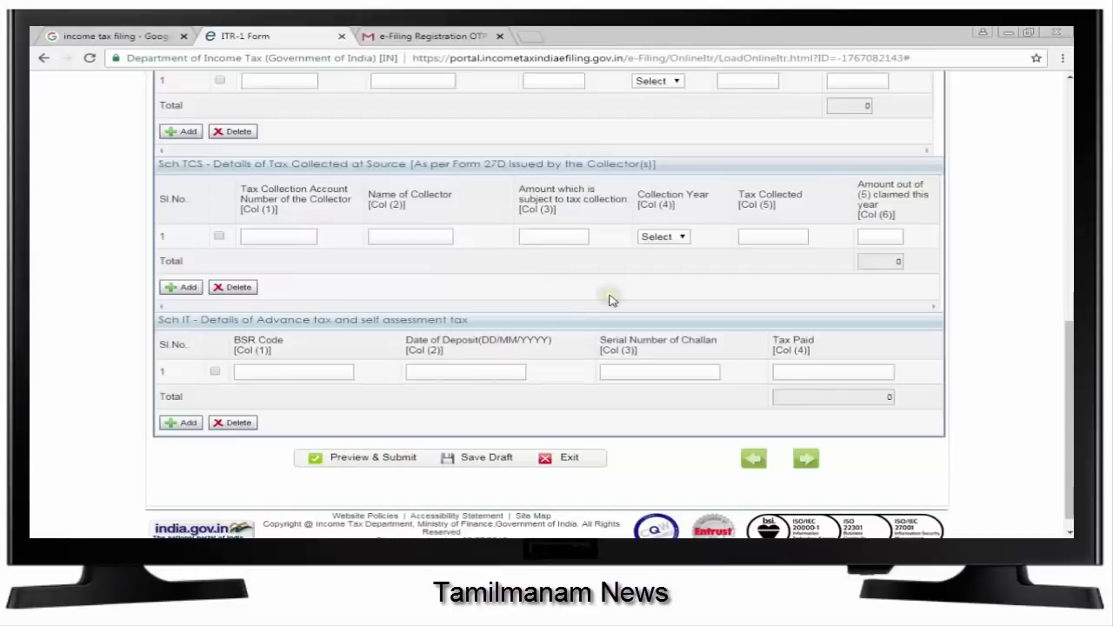
# Enter refund account IFS code CORP0000358 (Corporation Bank) and the bank account number.
pyautogui.click(803, 461)
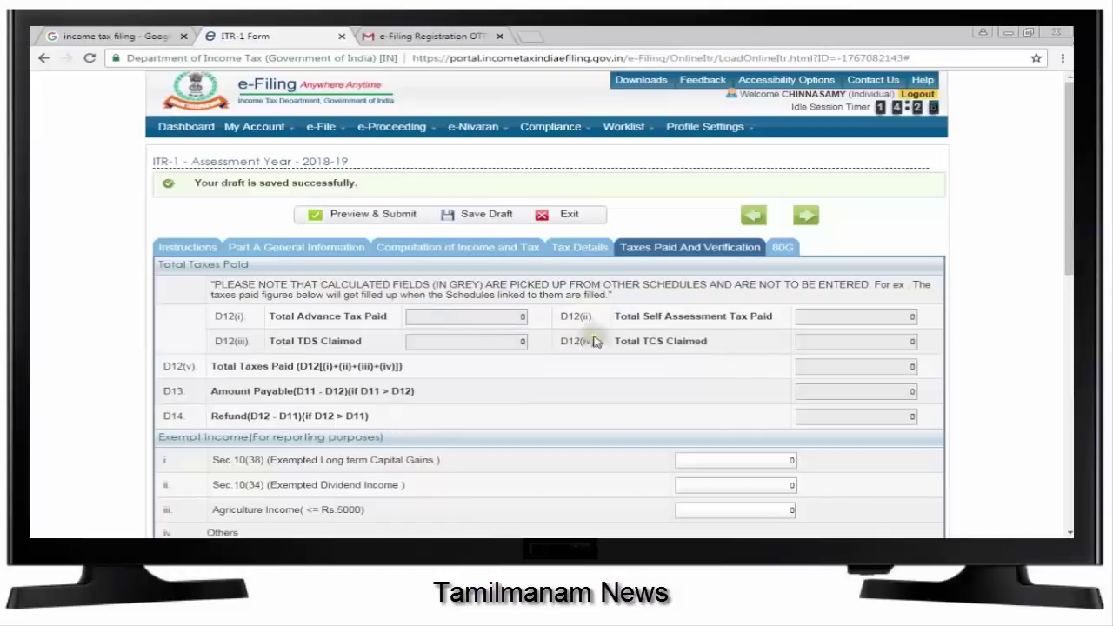
pyautogui.scroll(-10, 595, 341)
pyautogui.scroll(2, 291, 274)
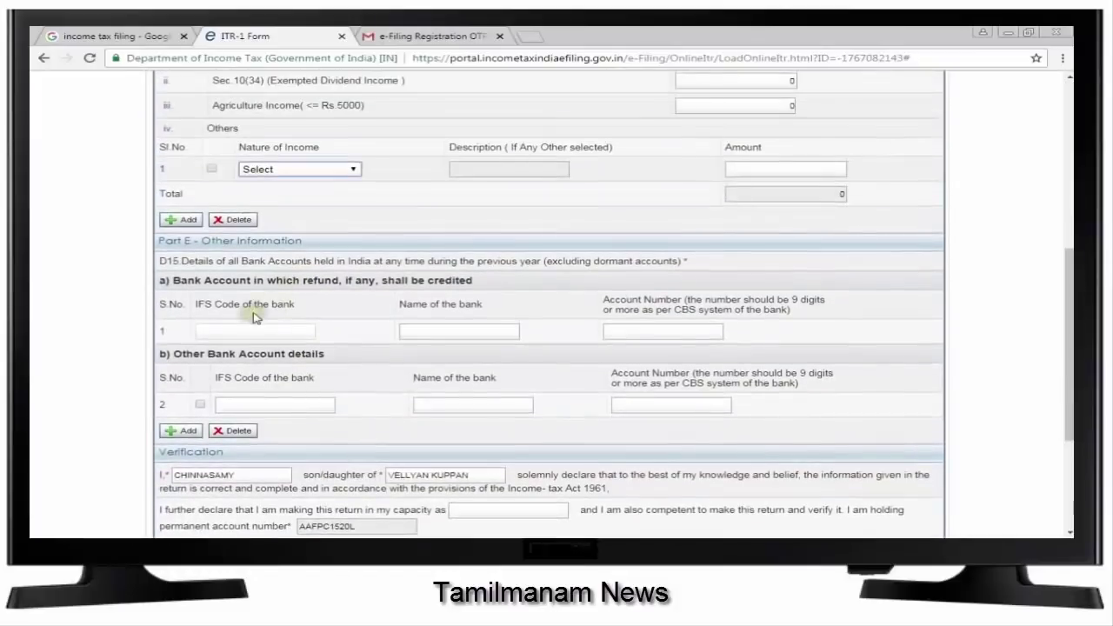
pyautogui.click(231, 331)
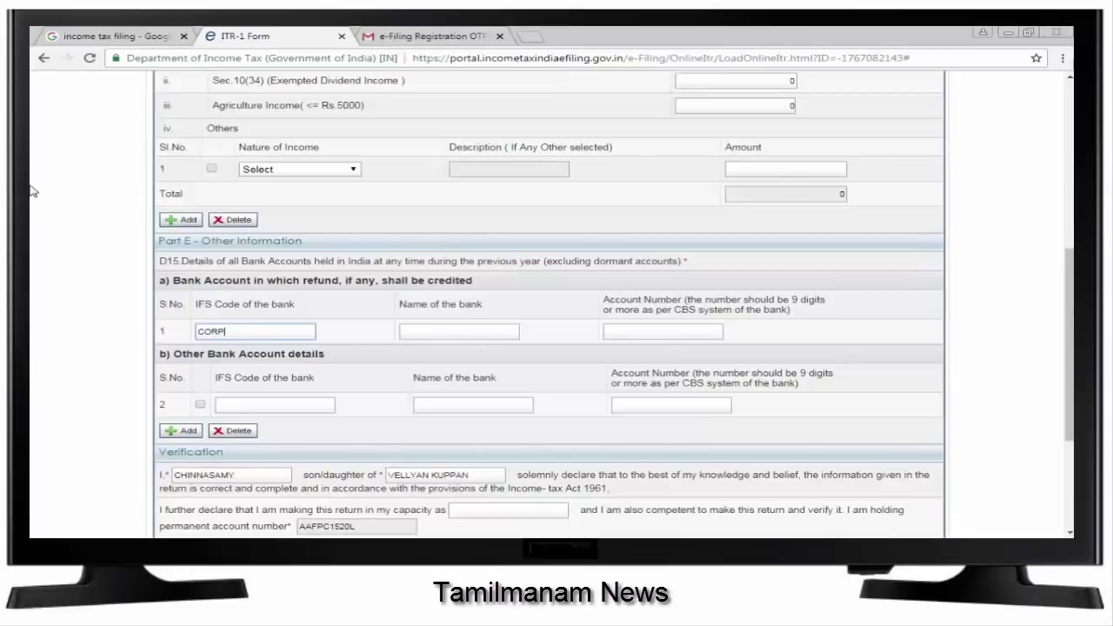
pyautogui.write('CORP0000358')
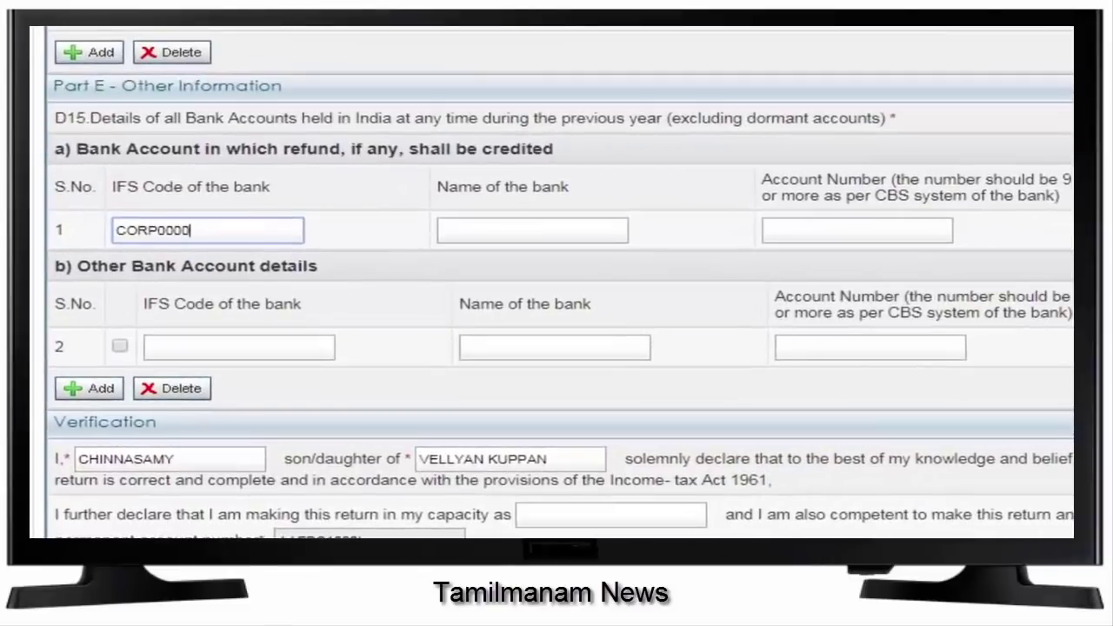
pyautogui.press('Tab')
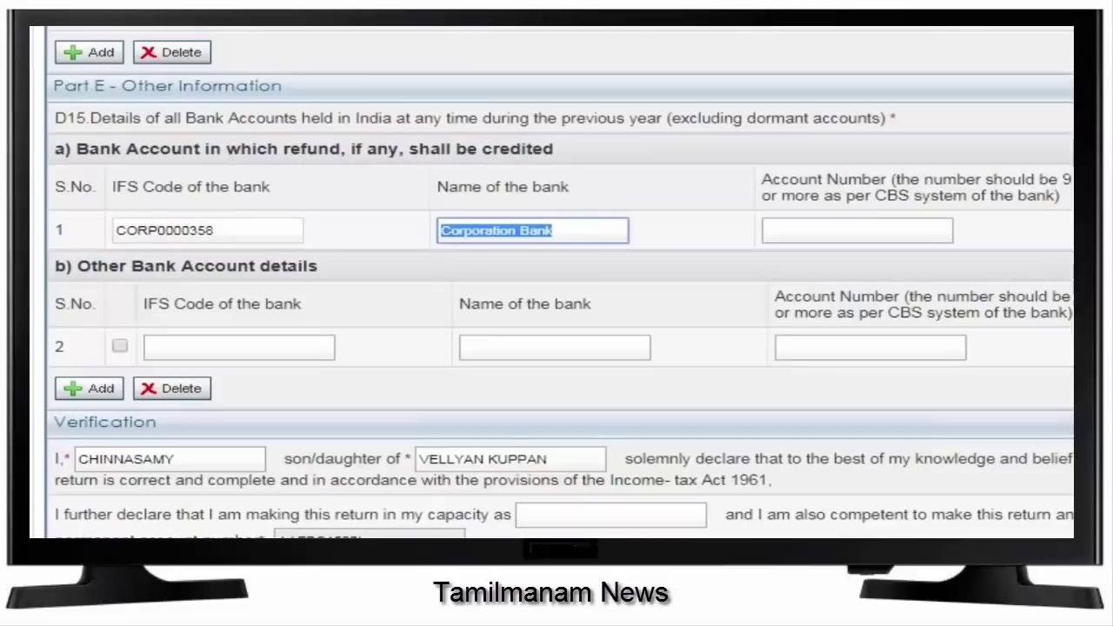
pyautogui.click(765, 231)
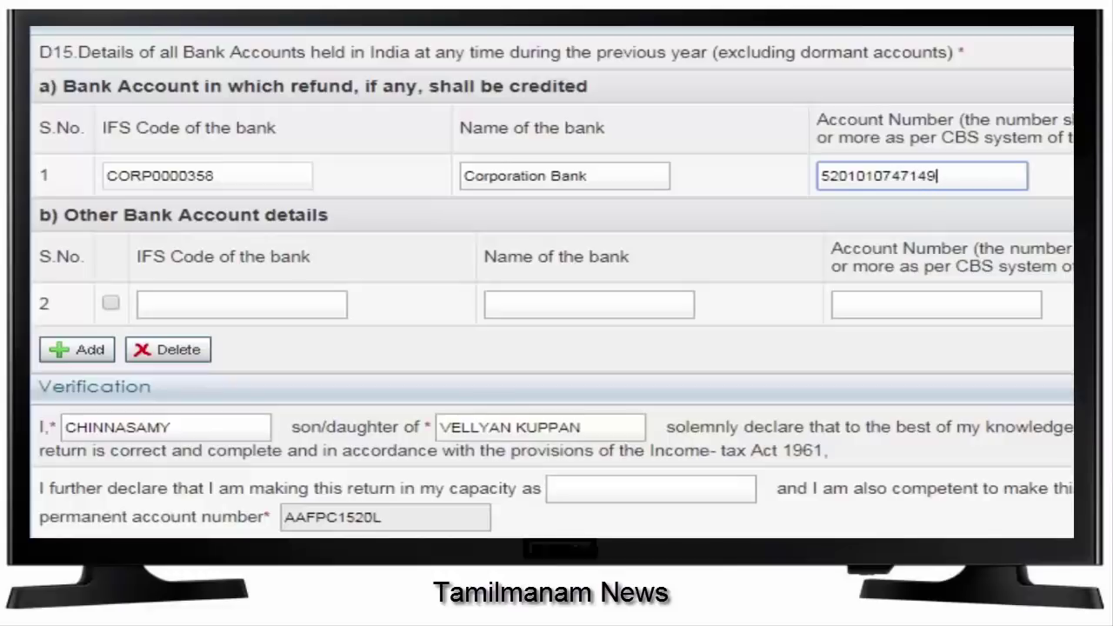
pyautogui.press('Tab')
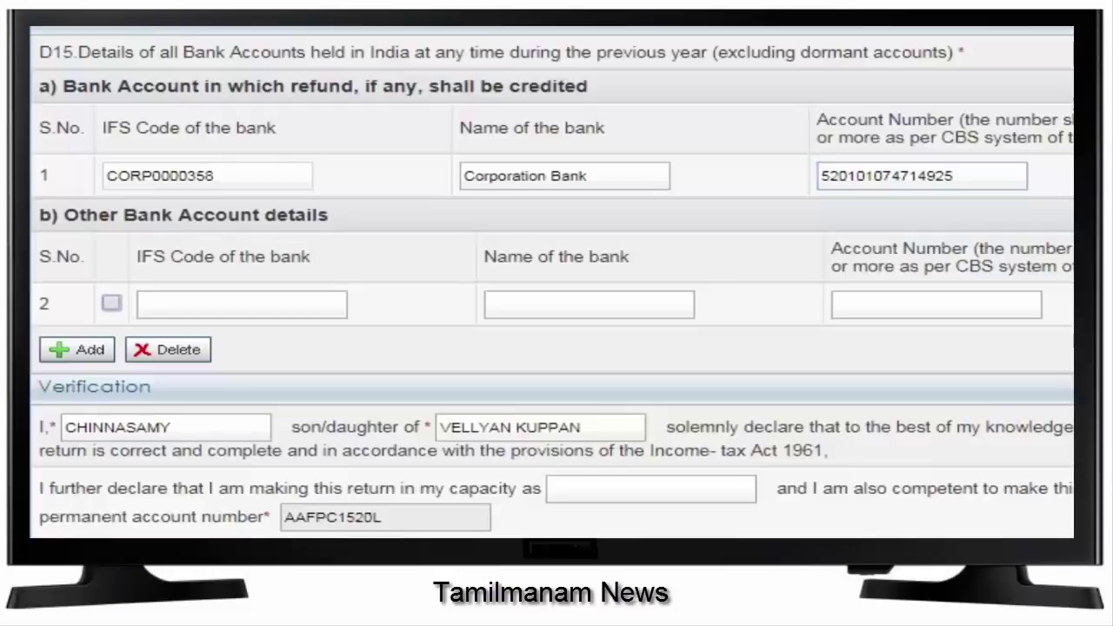
# Fill in the verification place and capacity 'Individual', saving the draft.
pyautogui.scroll(-3, 84, 92)
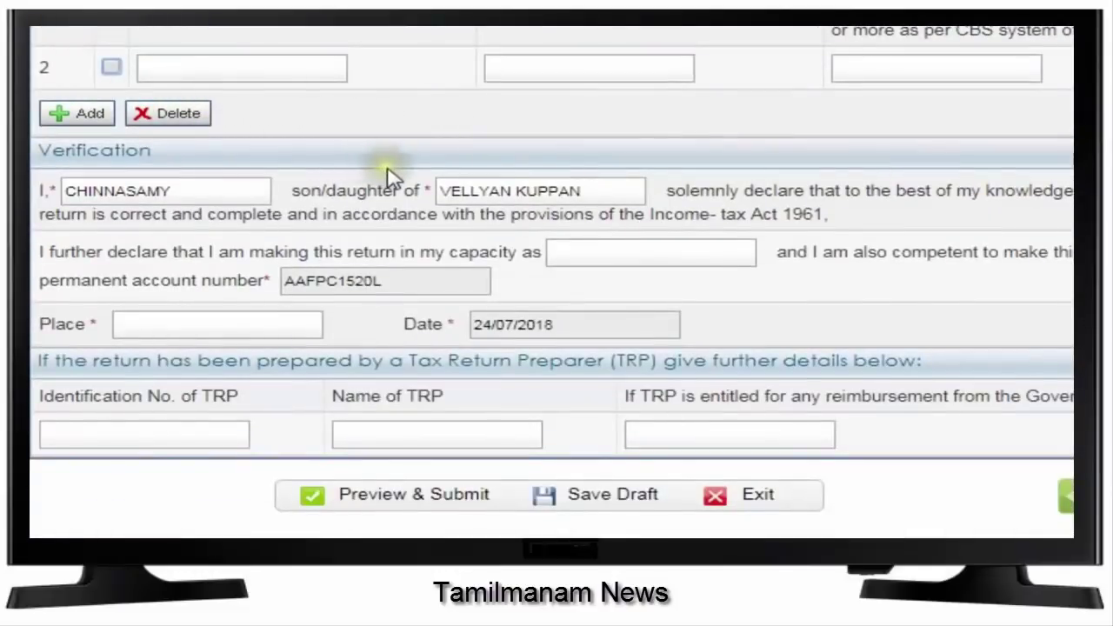
pyautogui.scroll(-2, 387, 179)
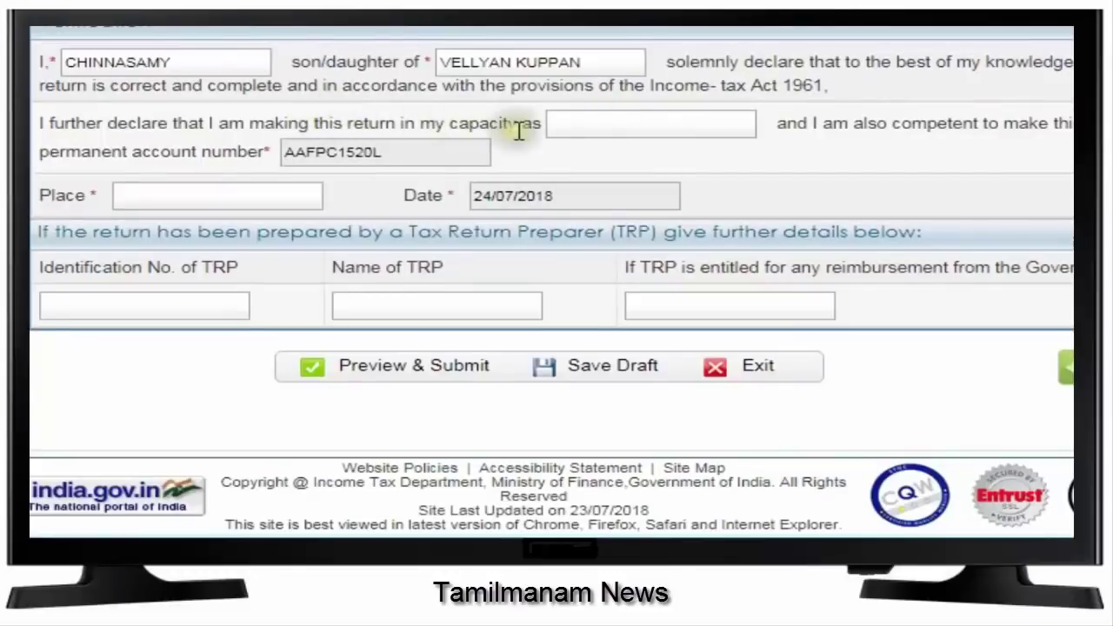
pyautogui.click(214, 193)
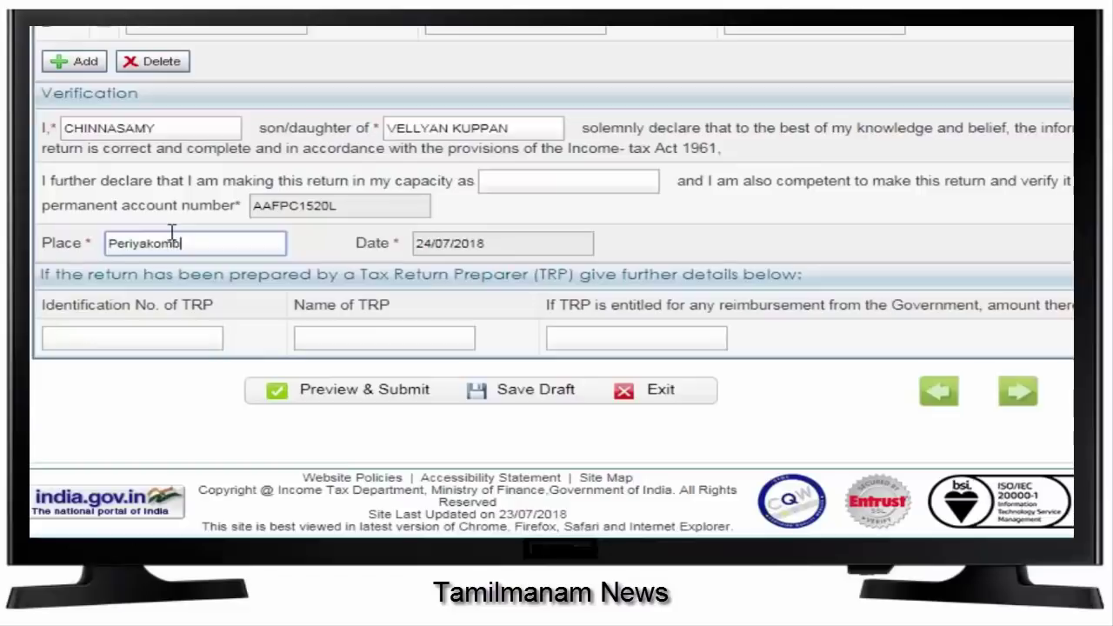
pyautogui.press('Tab')
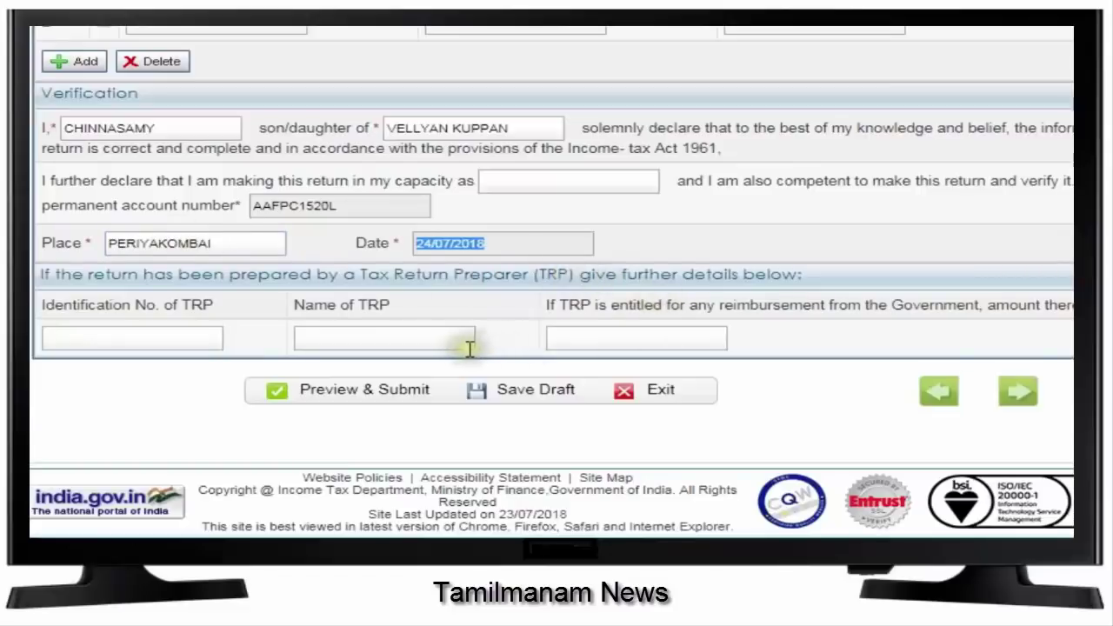
pyautogui.click(562, 402)
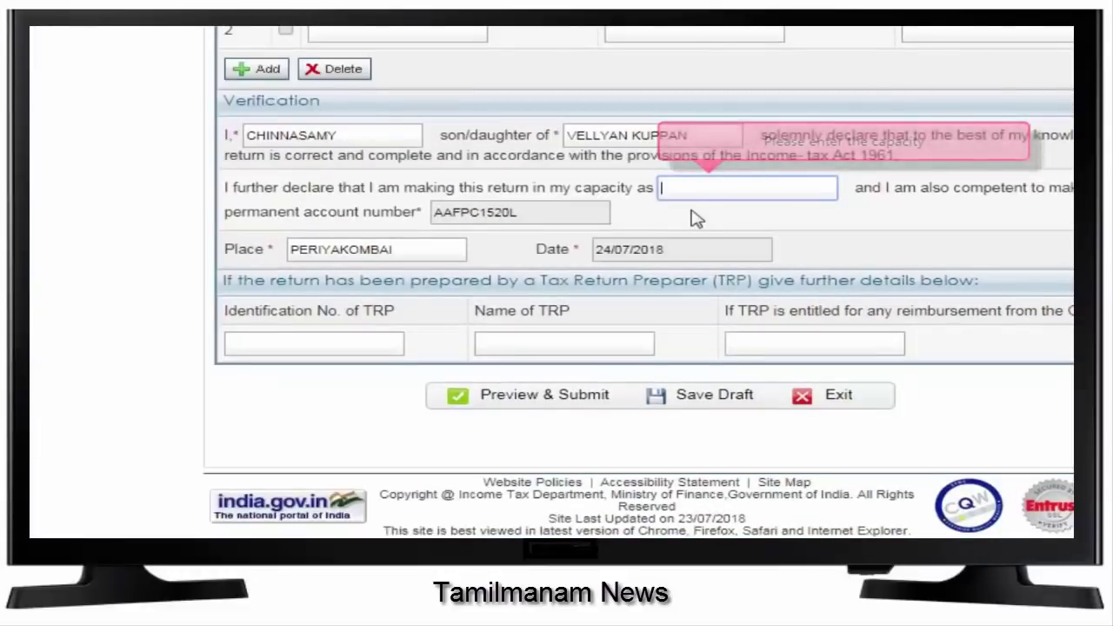
pyautogui.write('Individual')
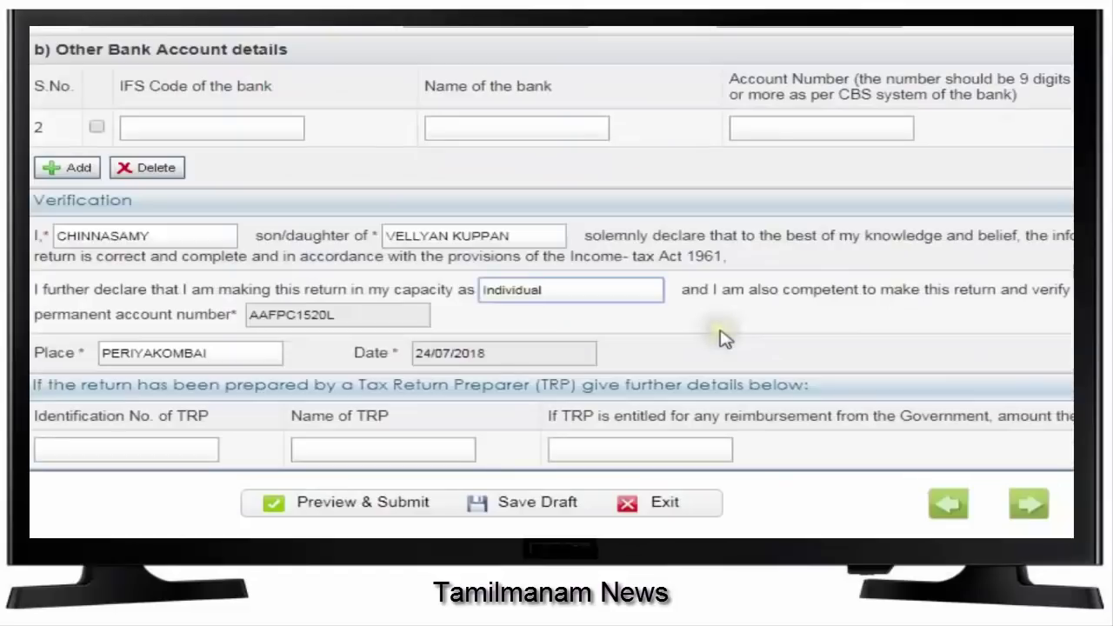
pyautogui.click(520, 499)
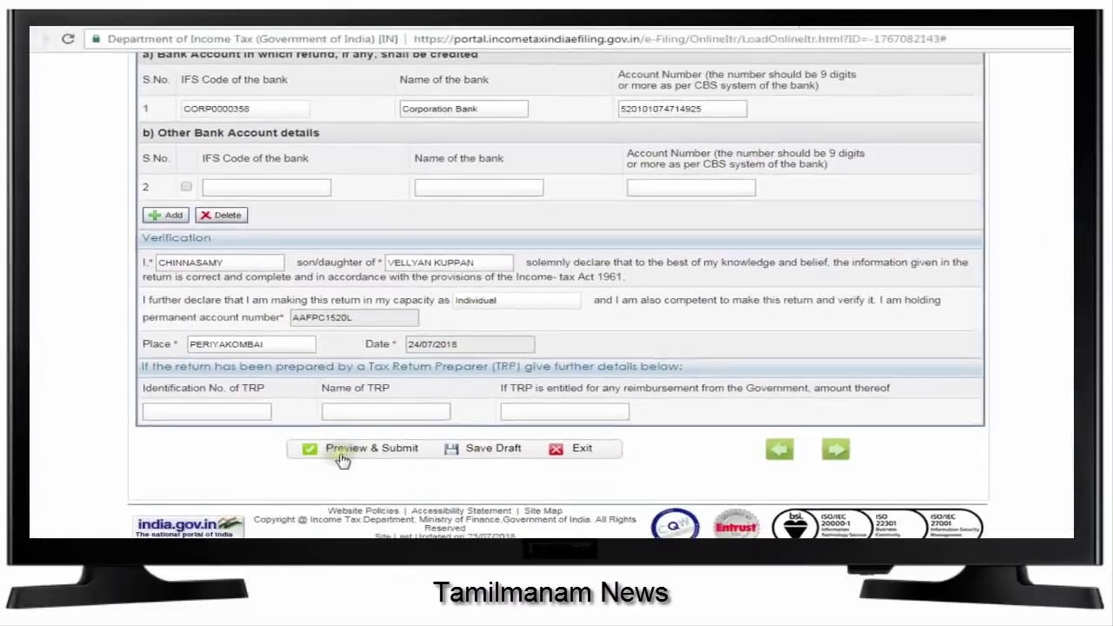
# Preview the ITR-1 return, confirm details are valid, review it fully and download the preview PDF.
pyautogui.click(324, 483)
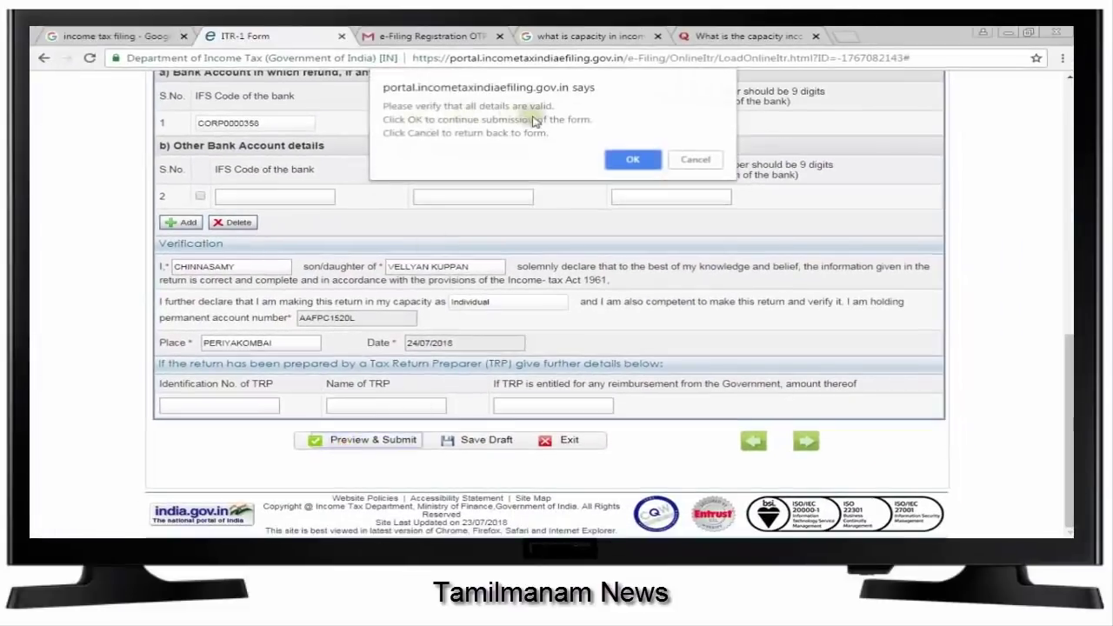
pyautogui.click(629, 160)
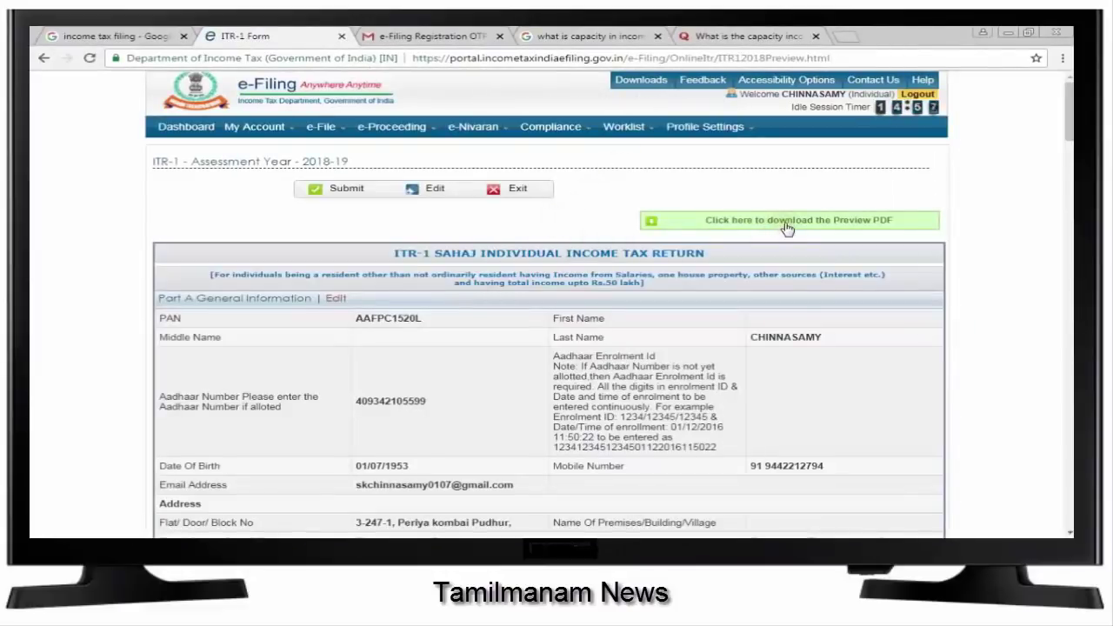
pyautogui.scroll(-2, 565, 347)
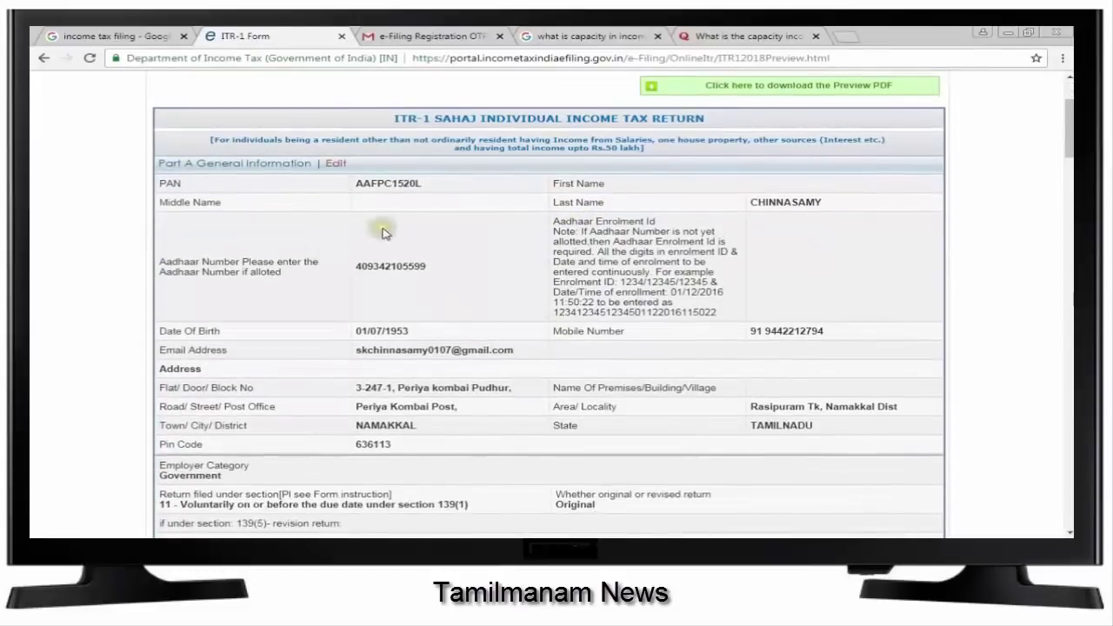
pyautogui.scroll(-5, 542, 315)
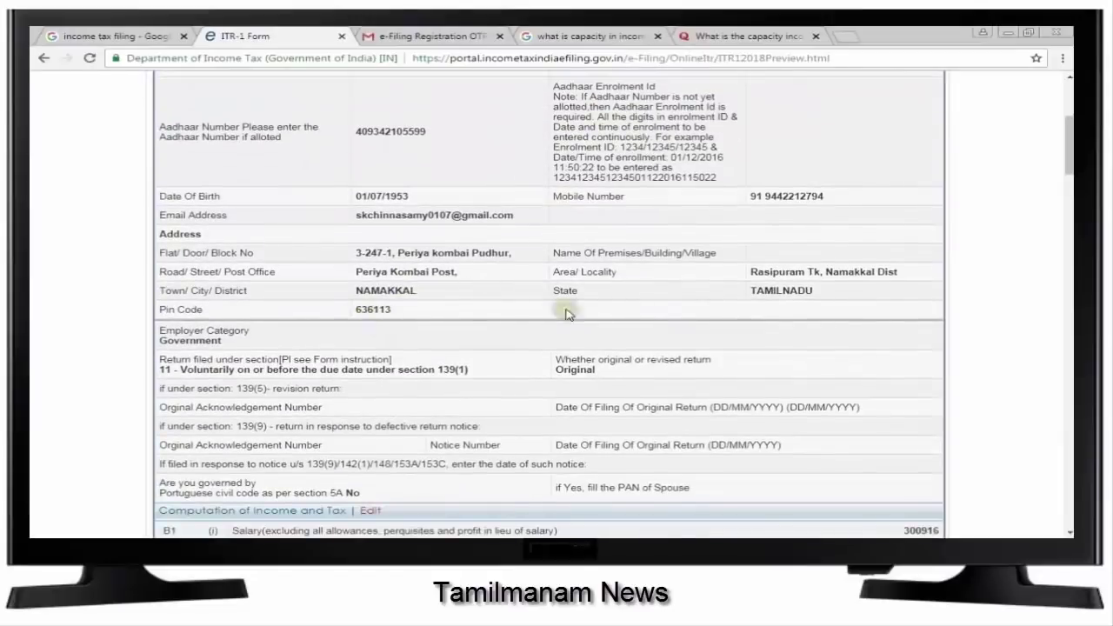
pyautogui.scroll(-14, 635, 325)
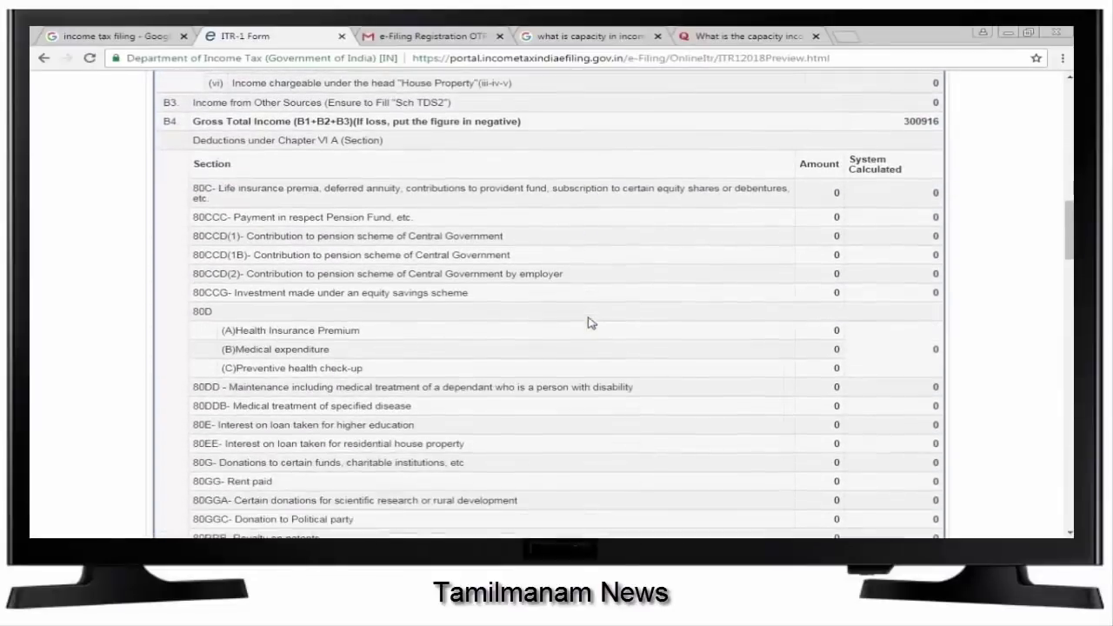
pyautogui.scroll(-20, 587, 322)
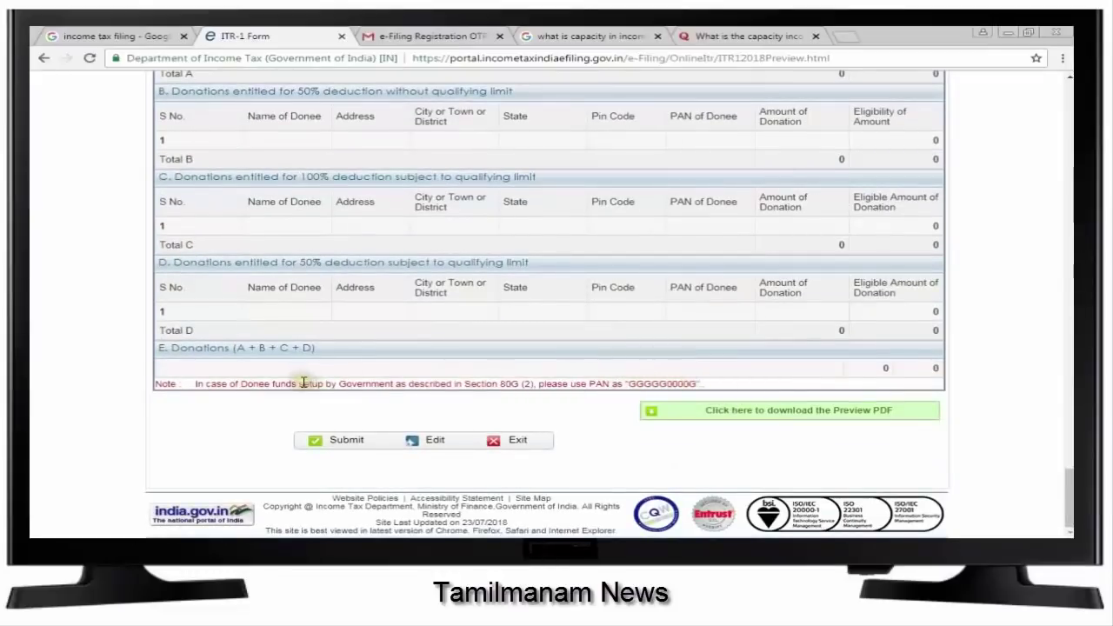
pyautogui.click(762, 417)
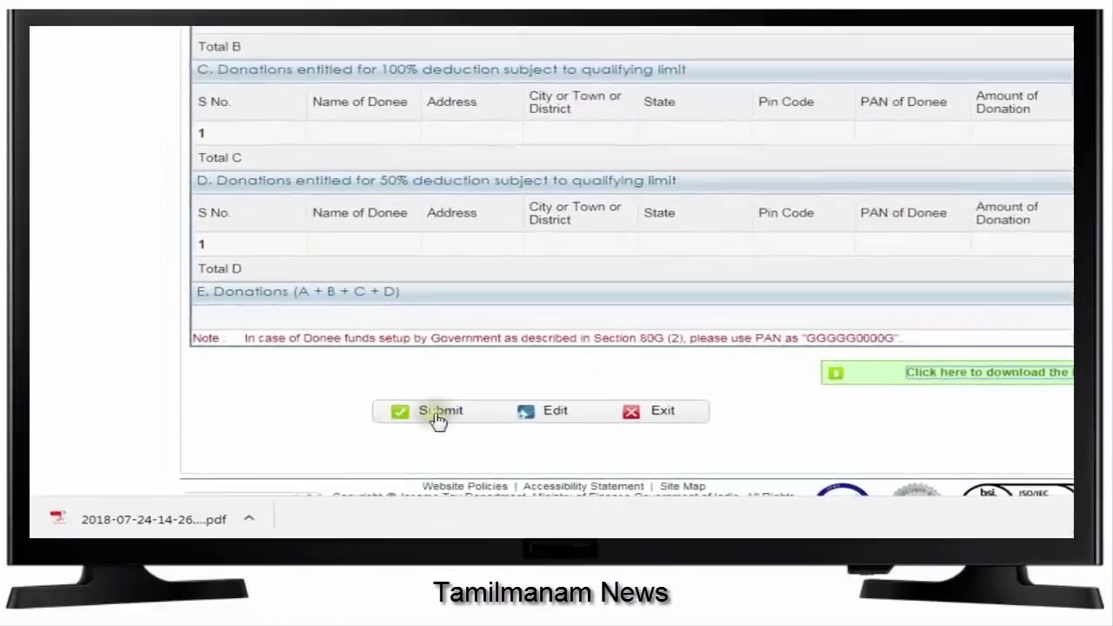
# Submit the ITR-1 from the preview page and confirm; the portal demands the name as per PAN.
pyautogui.click(437, 417)
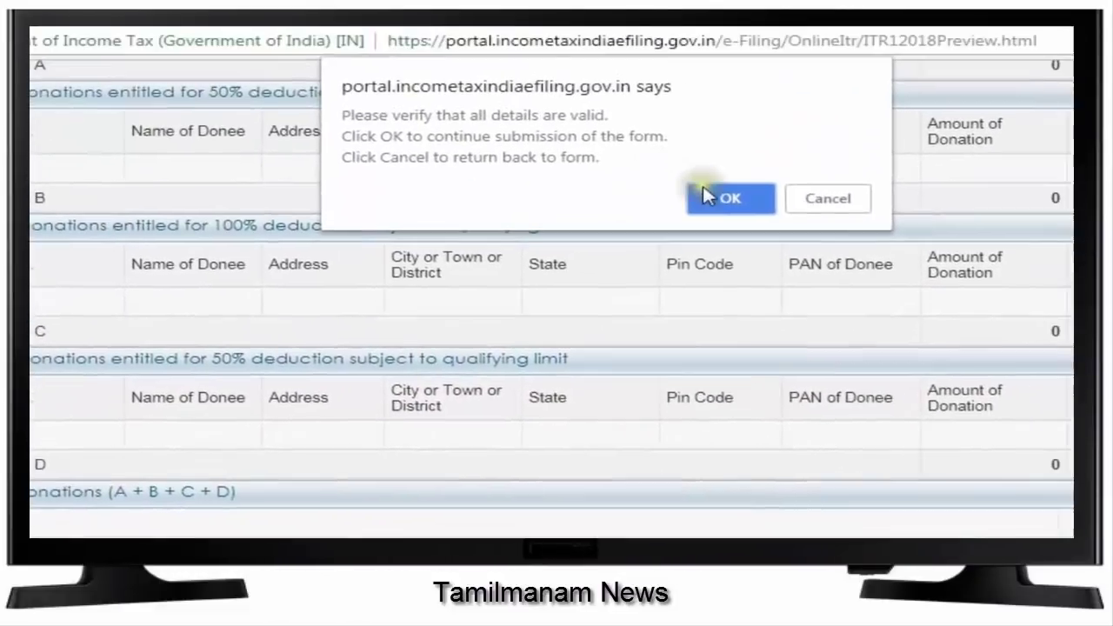
pyautogui.click(722, 192)
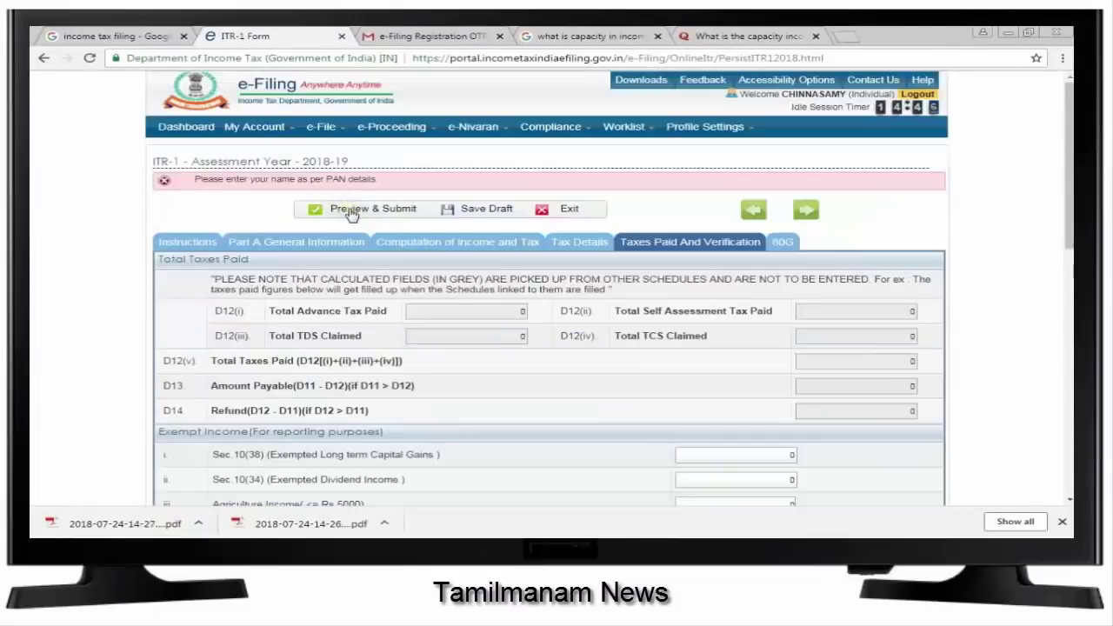
# Add the missing first name in Part A General Information and save the draft.
pyautogui.click(205, 247)
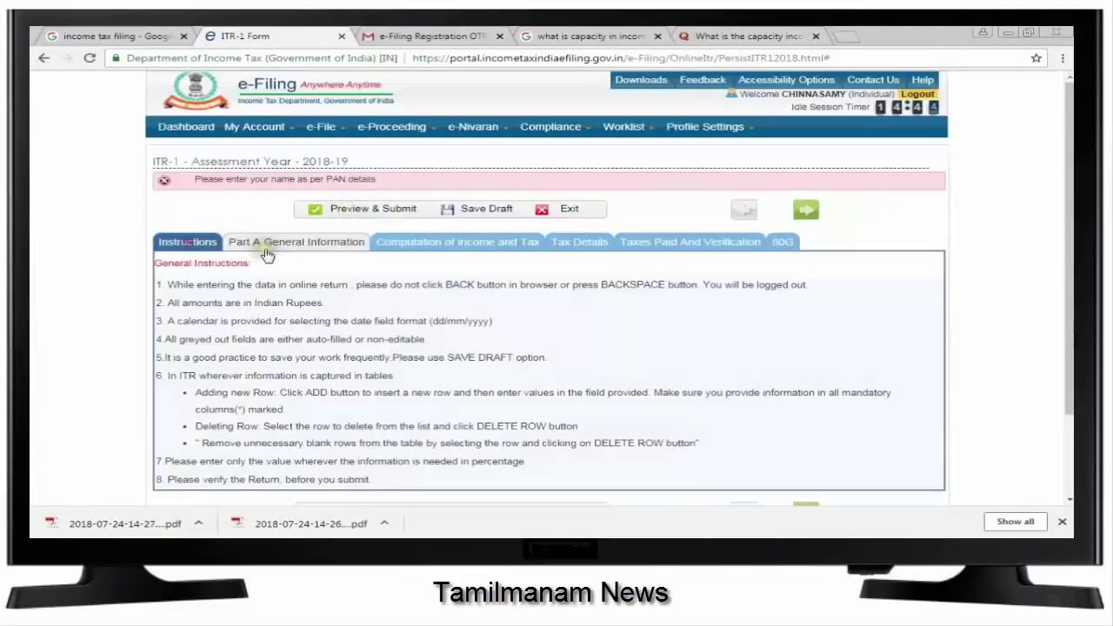
pyautogui.scroll(-3, 380, 317)
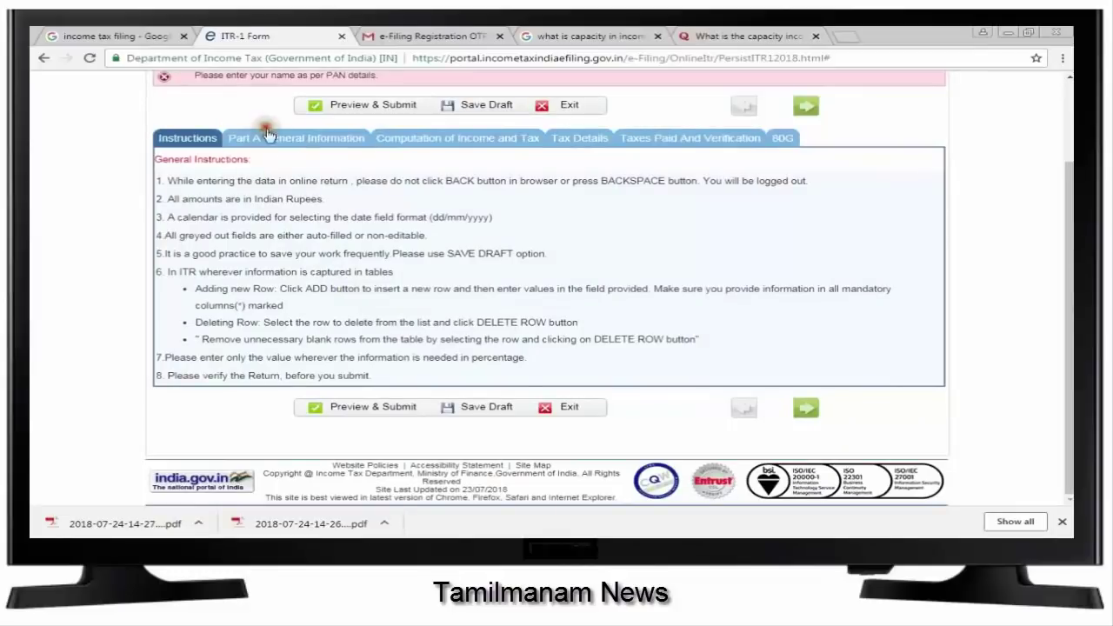
pyautogui.click(268, 135)
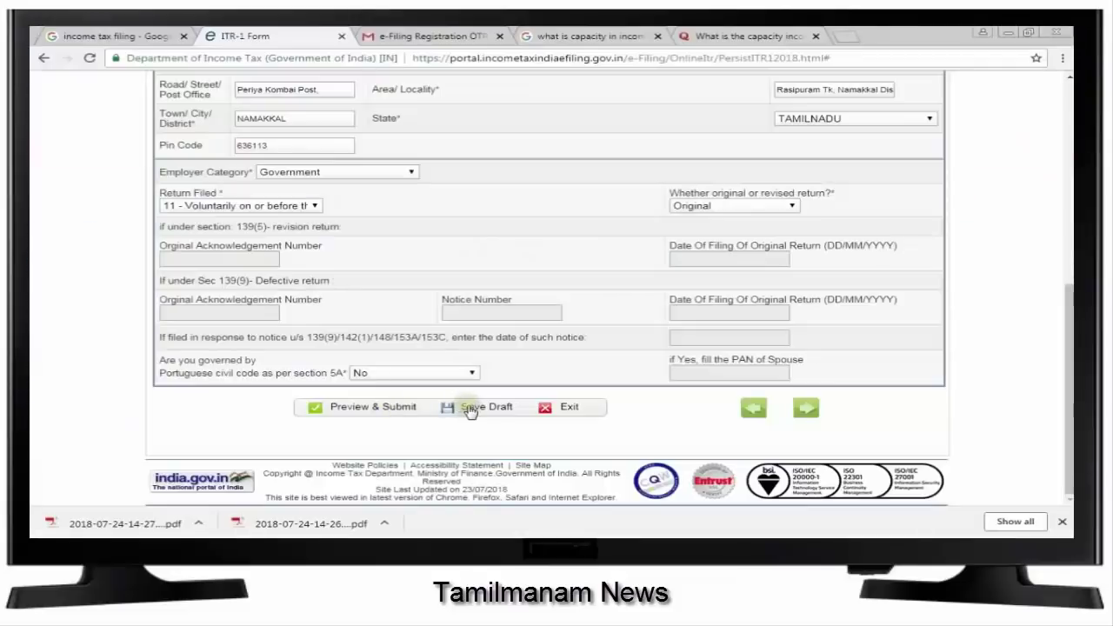
pyautogui.click(463, 406)
# Advance through the form parts to Tax Details and save the draft again.
pyautogui.scroll(2, 671, 386)
pyautogui.scroll(4, 671, 387)
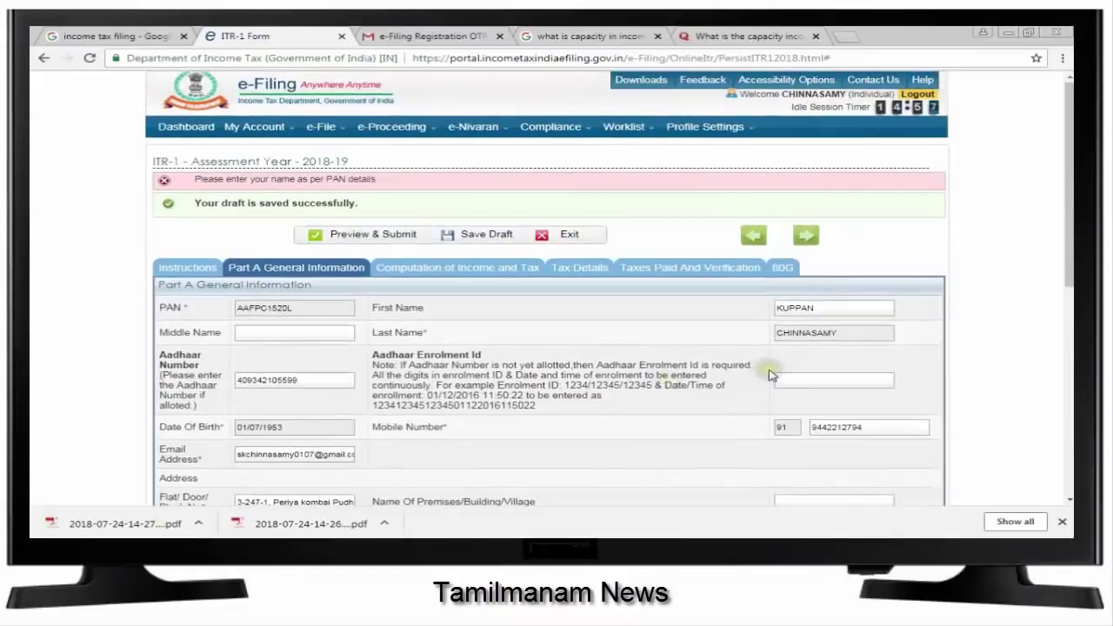
pyautogui.scroll(-5, 769, 374)
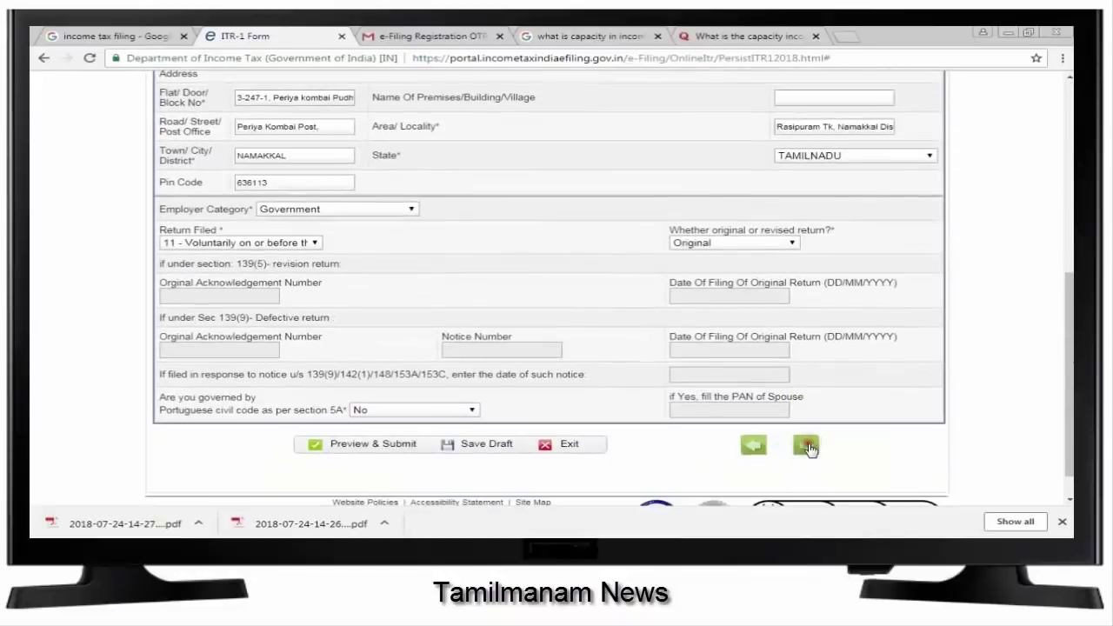
pyautogui.click(807, 446)
pyautogui.scroll(5, 789, 439)
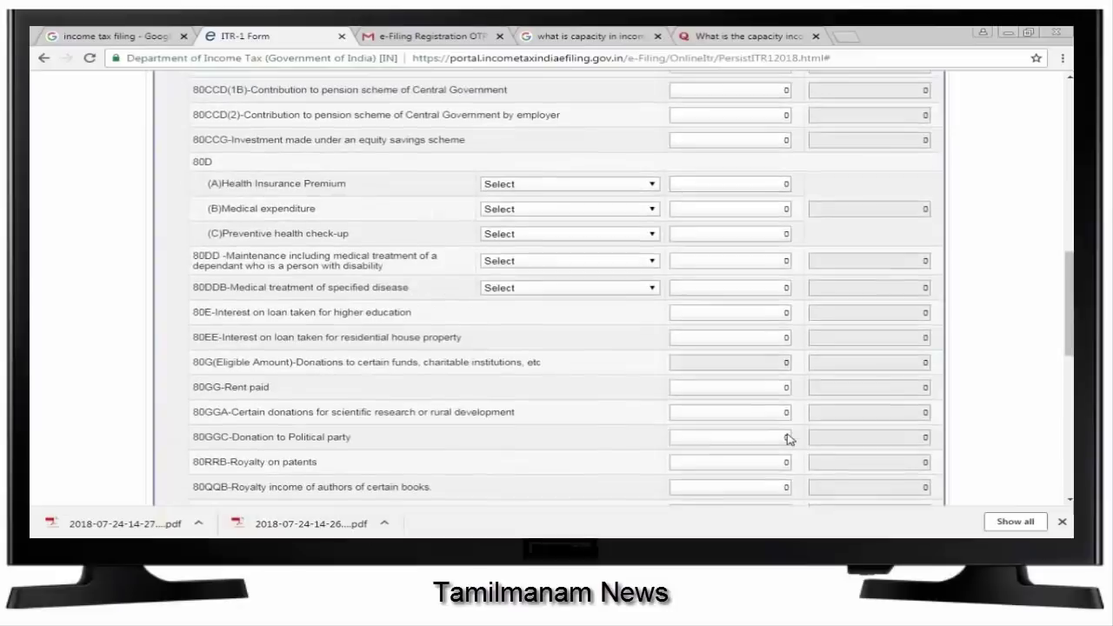
pyautogui.scroll(-10, 788, 438)
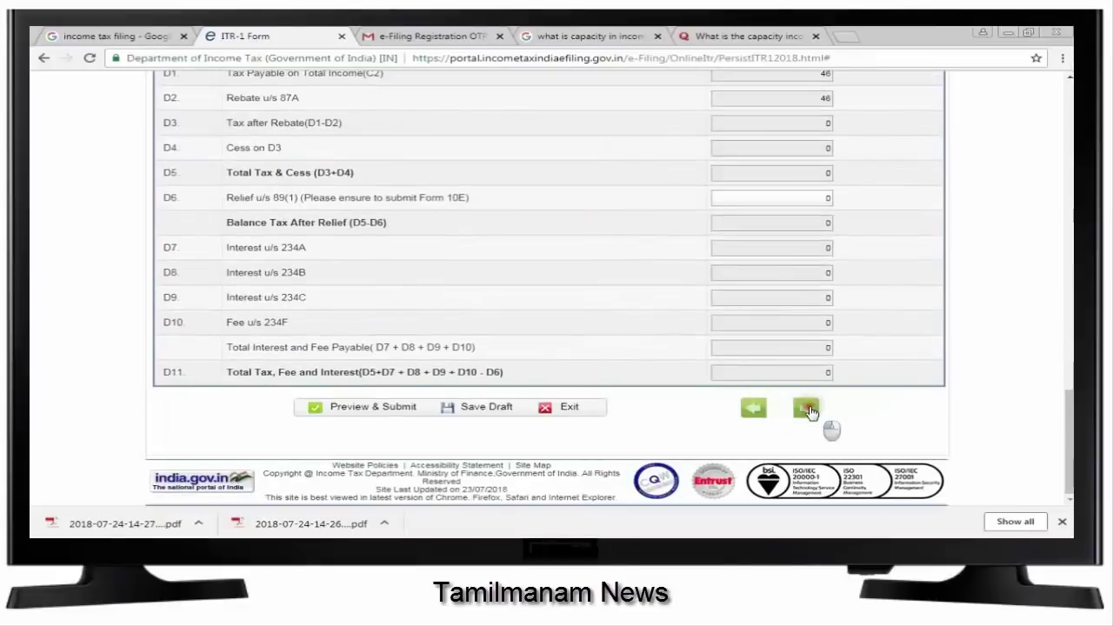
pyautogui.click(807, 408)
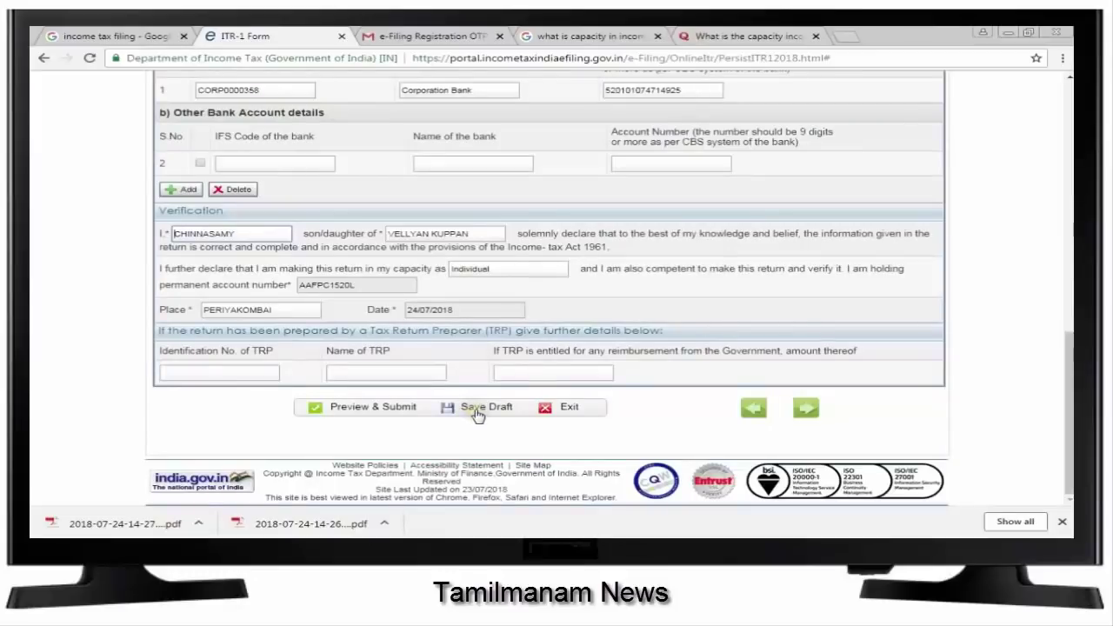
pyautogui.click(477, 409)
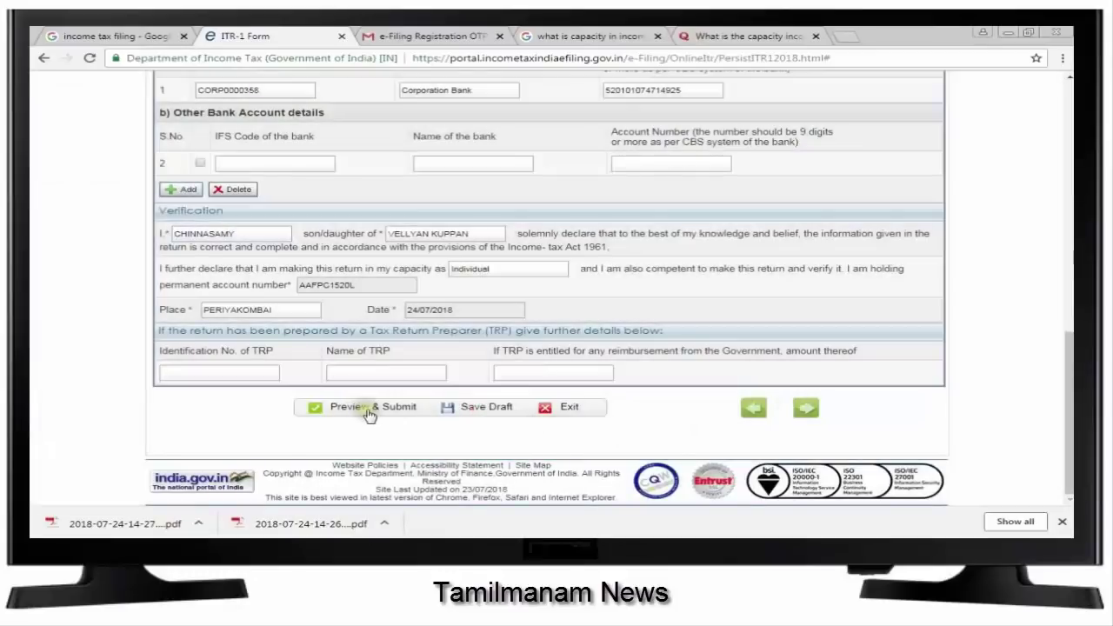
# Preview the corrected ITR-1, confirm the details are valid, and submit it successfully.
pyautogui.click(368, 409)
pyautogui.click(626, 161)
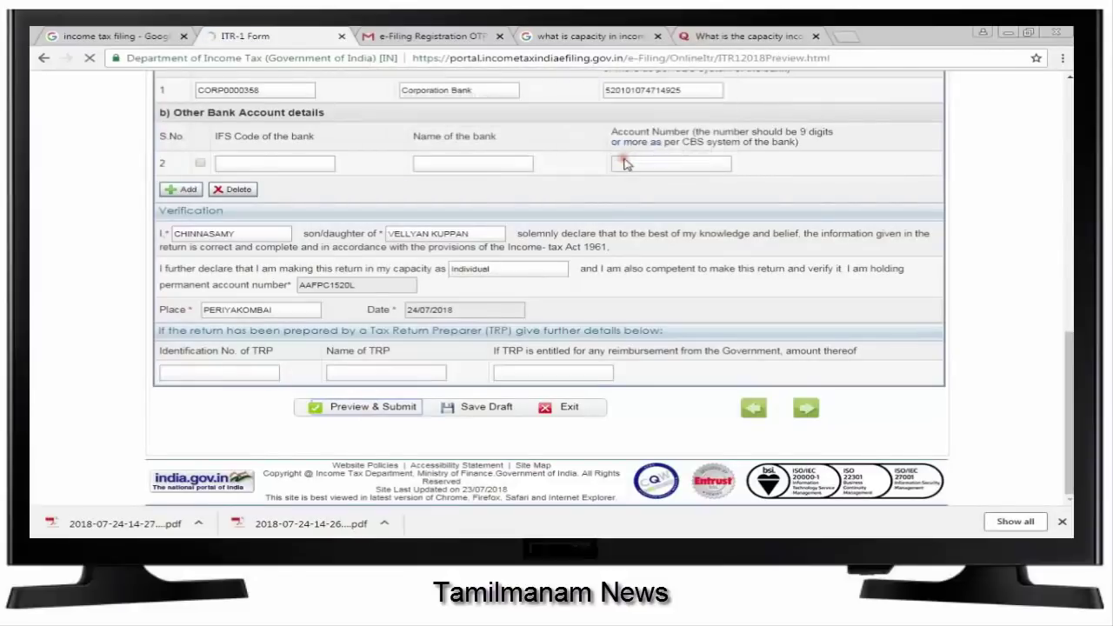
pyautogui.click(347, 193)
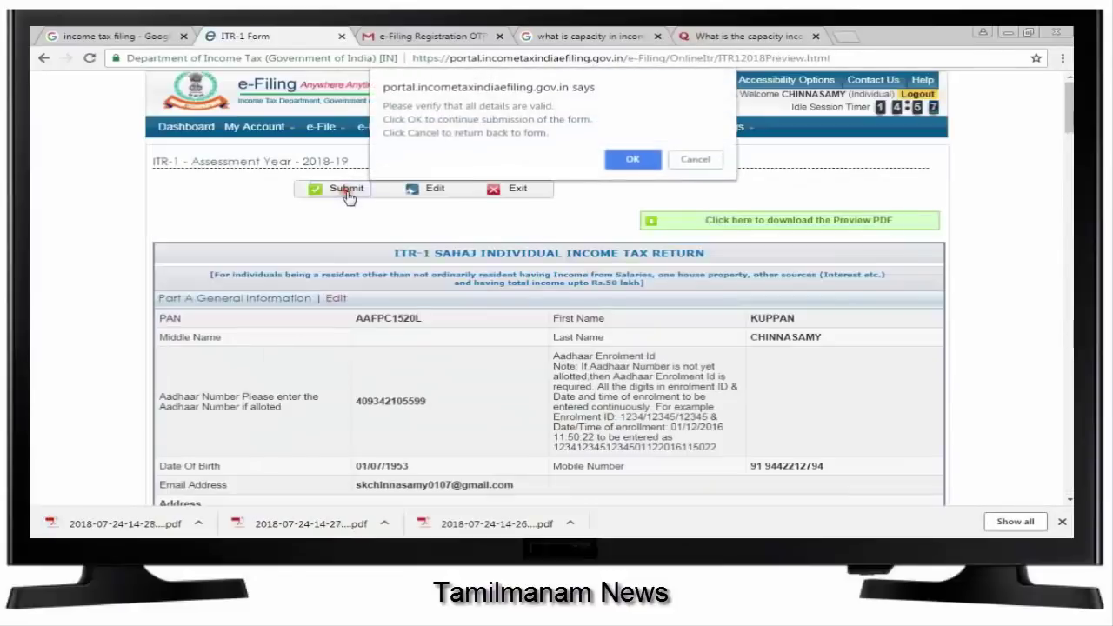
pyautogui.click(624, 160)
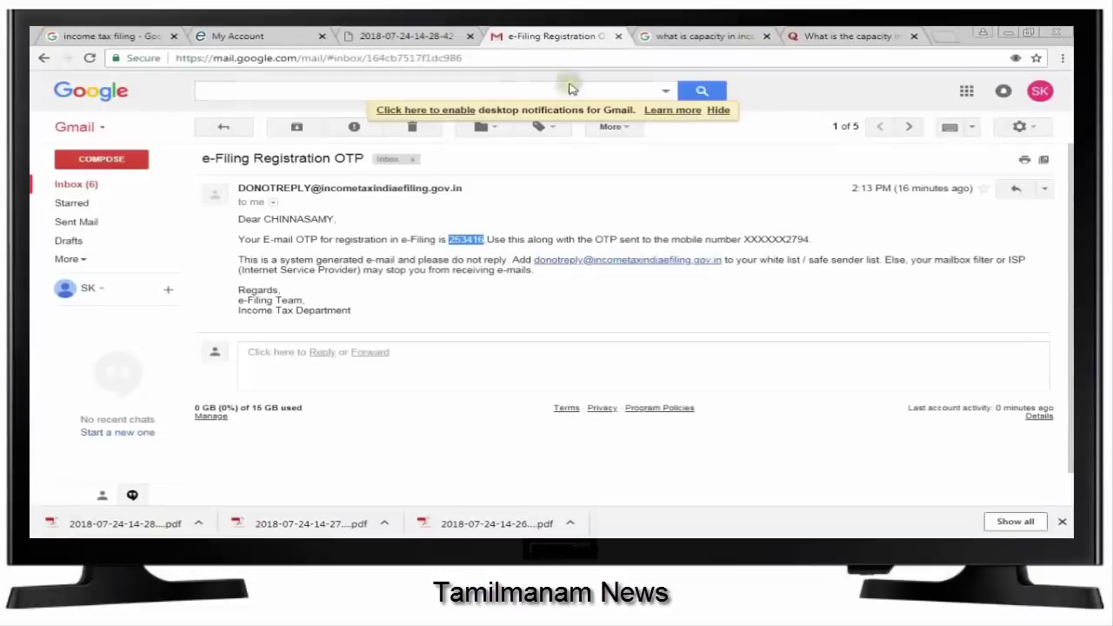
# Open the 'Confirmation on submission of IT Return' email and download its ITR-V zip attachment.
pyautogui.click(77, 184)
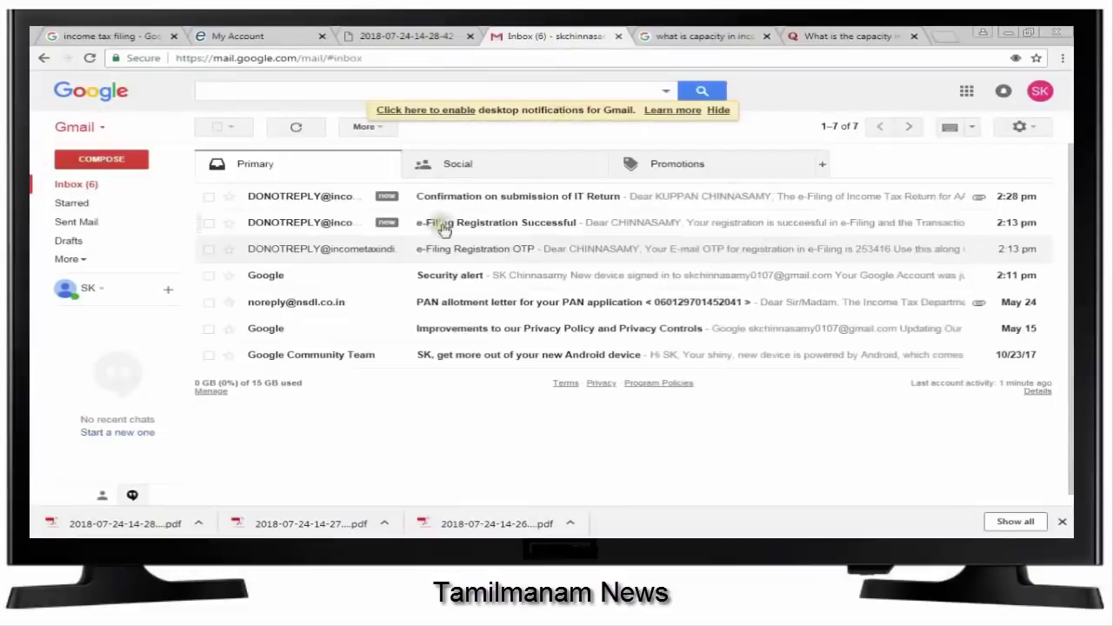
pyautogui.click(525, 198)
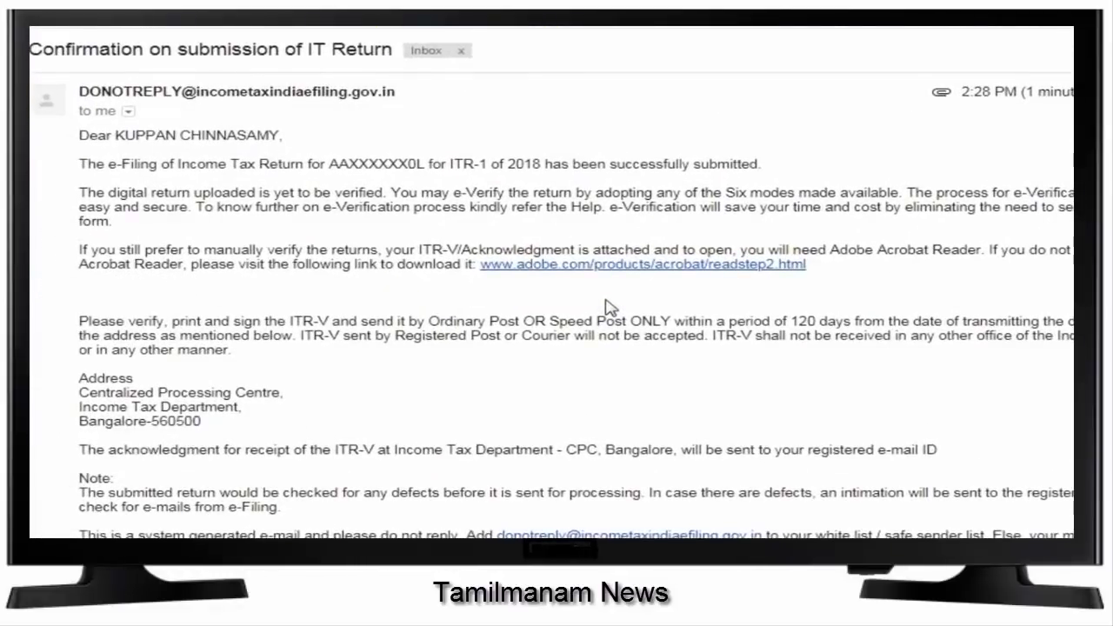
pyautogui.scroll(-2, 608, 307)
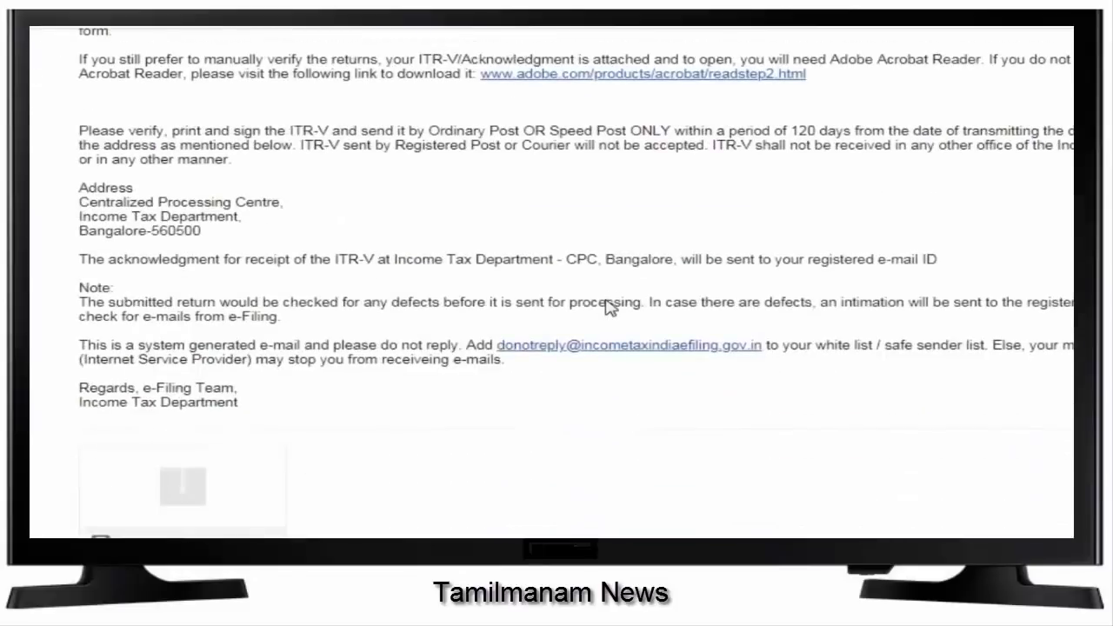
pyautogui.scroll(2, 609, 306)
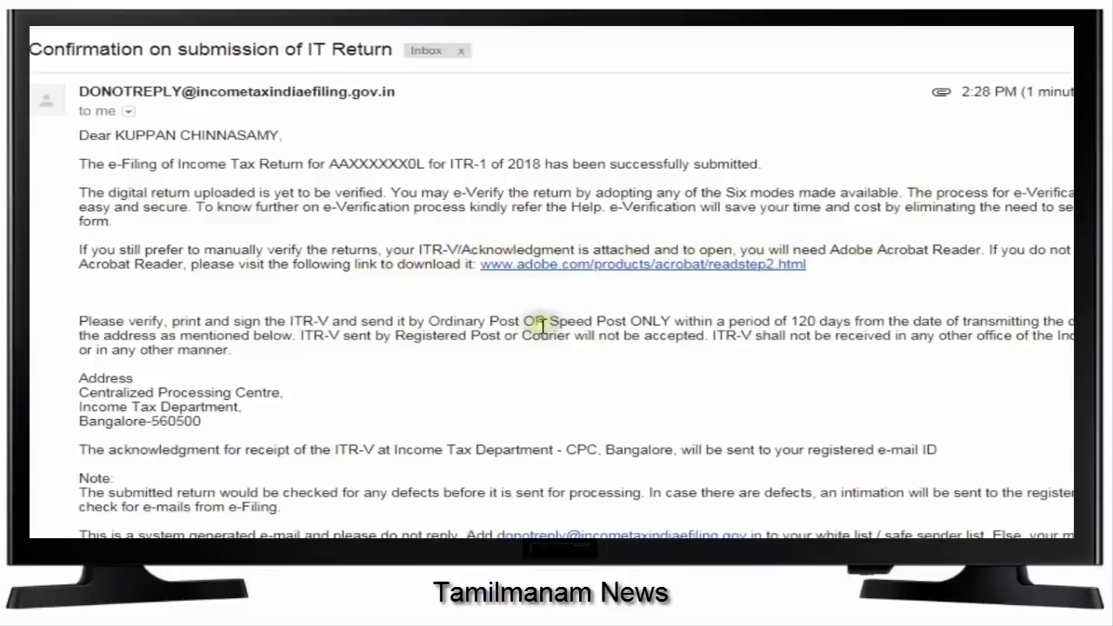
pyautogui.scroll(-5, 542, 326)
pyautogui.scroll(3, 487, 325)
pyautogui.scroll(-2, 367, 490)
pyautogui.moveTo(280, 392)
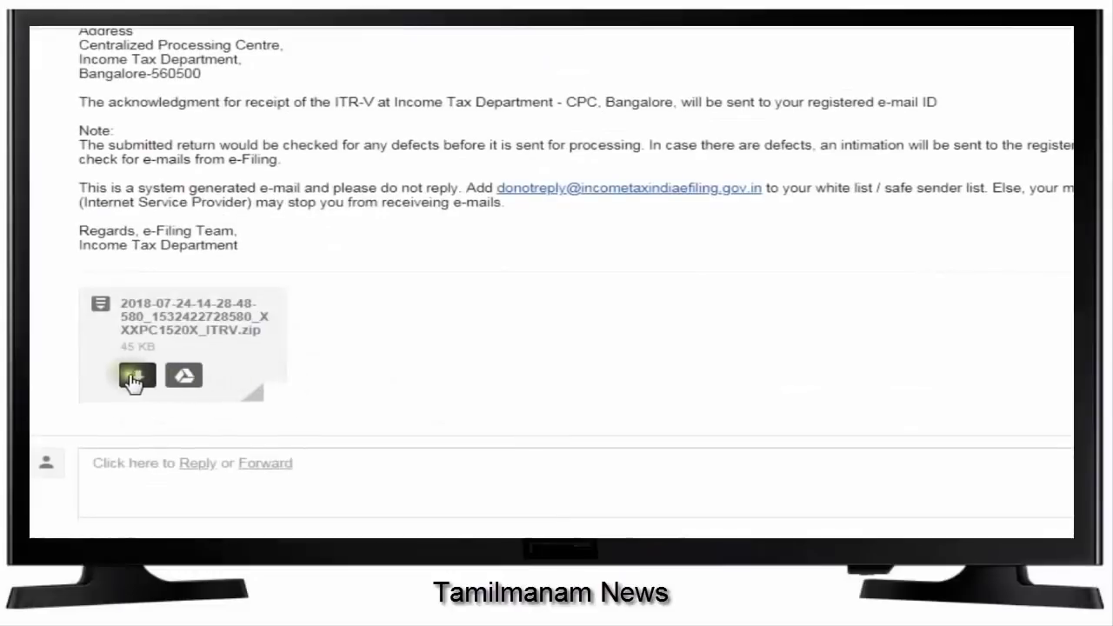
pyautogui.click(136, 379)
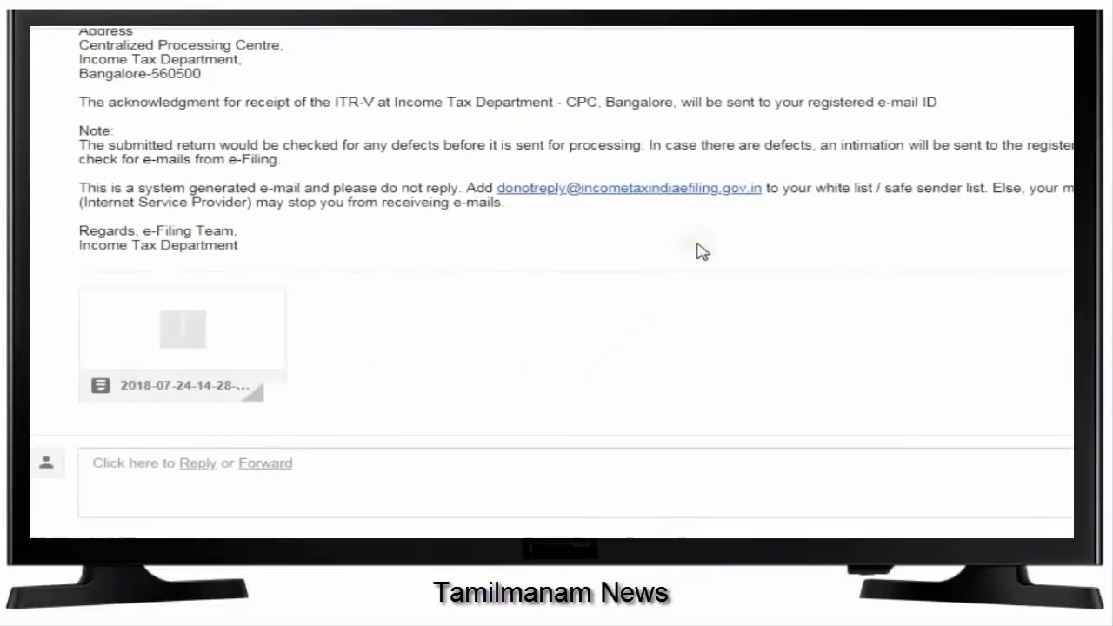
pyautogui.scroll(2, 702, 251)
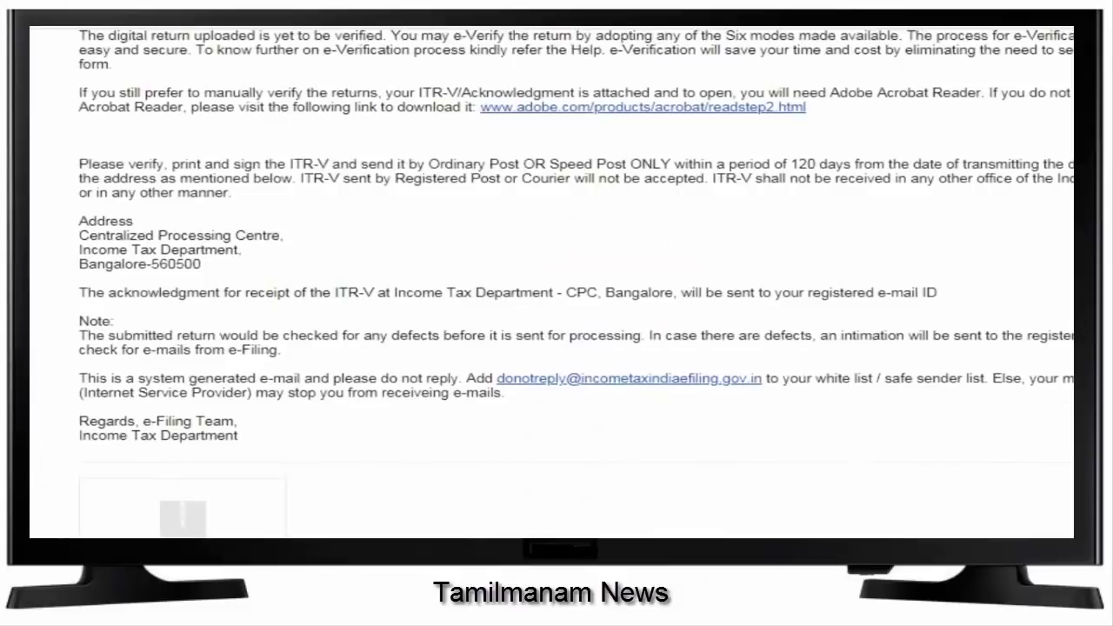
pyautogui.scroll(-2, 600, 374)
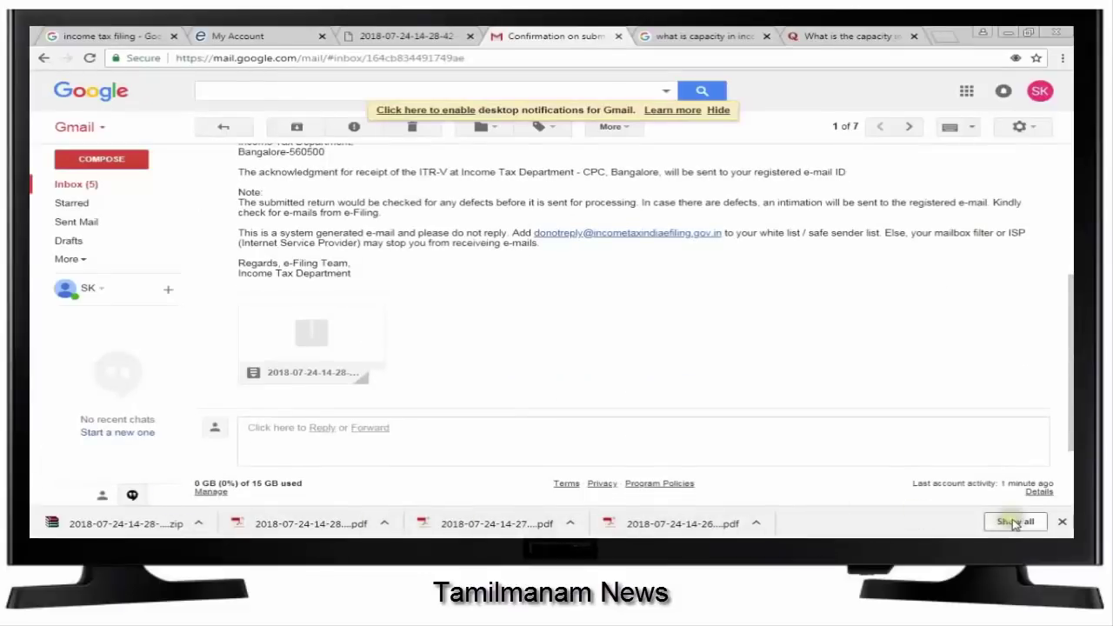
# Locate the downloaded ITR-V zip in its folder and extract it to its own folder.
pyautogui.click(1014, 521)
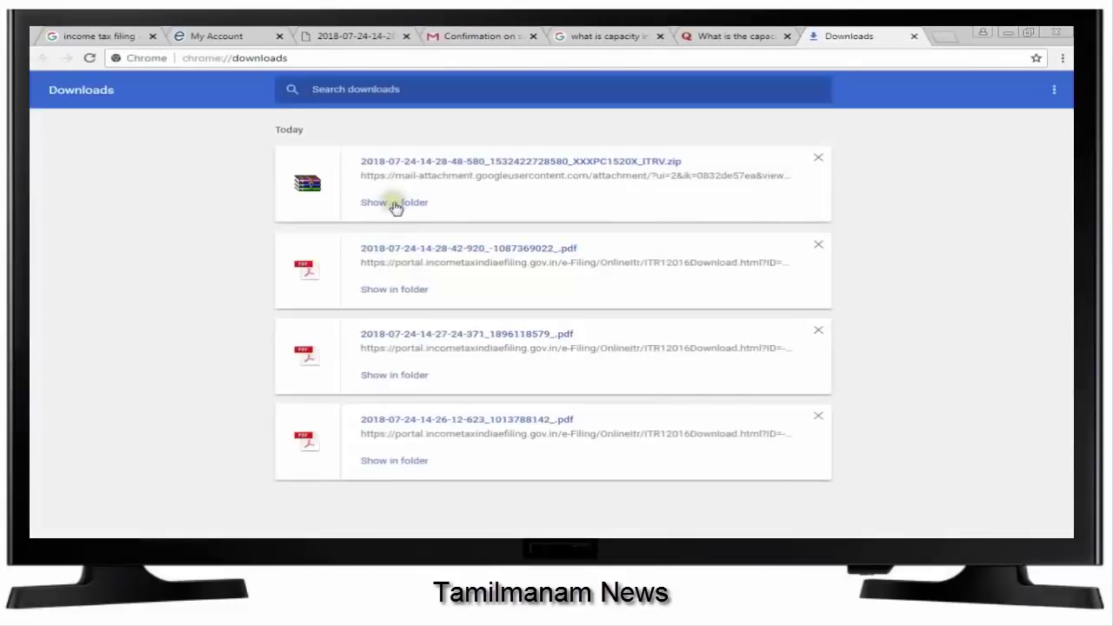
pyautogui.click(396, 202)
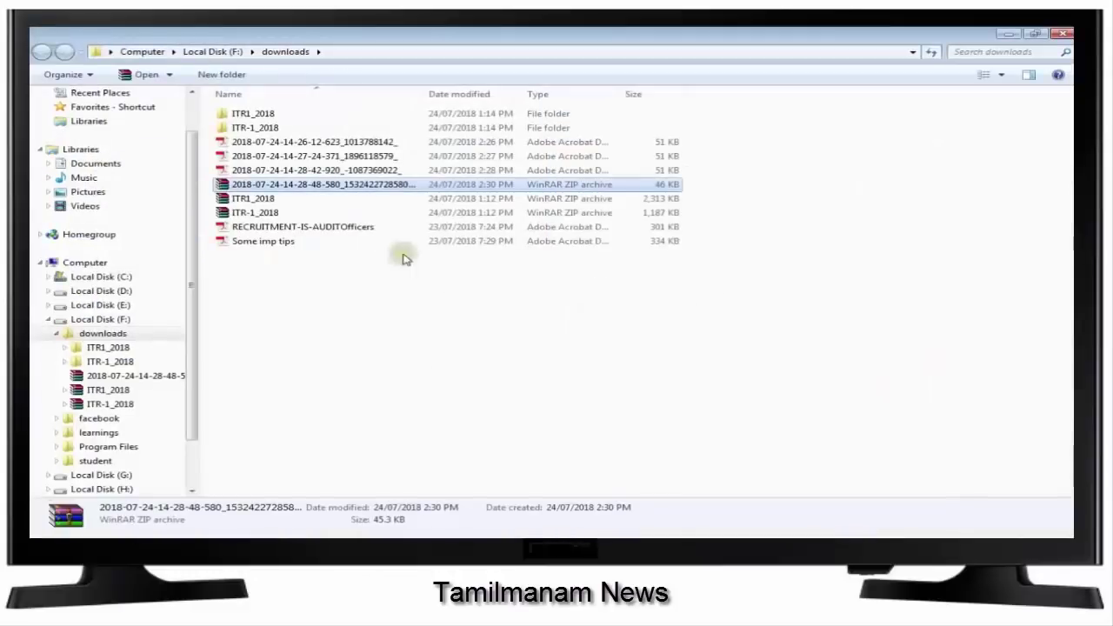
pyautogui.click(318, 187)
pyautogui.rightClick(318, 188)
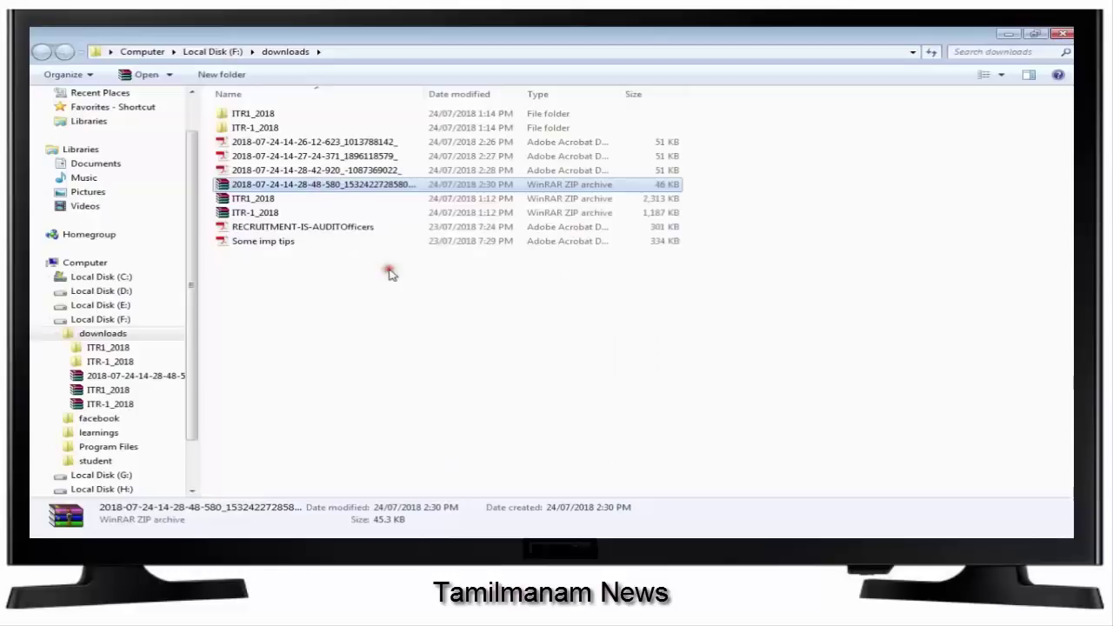
pyautogui.click(390, 268)
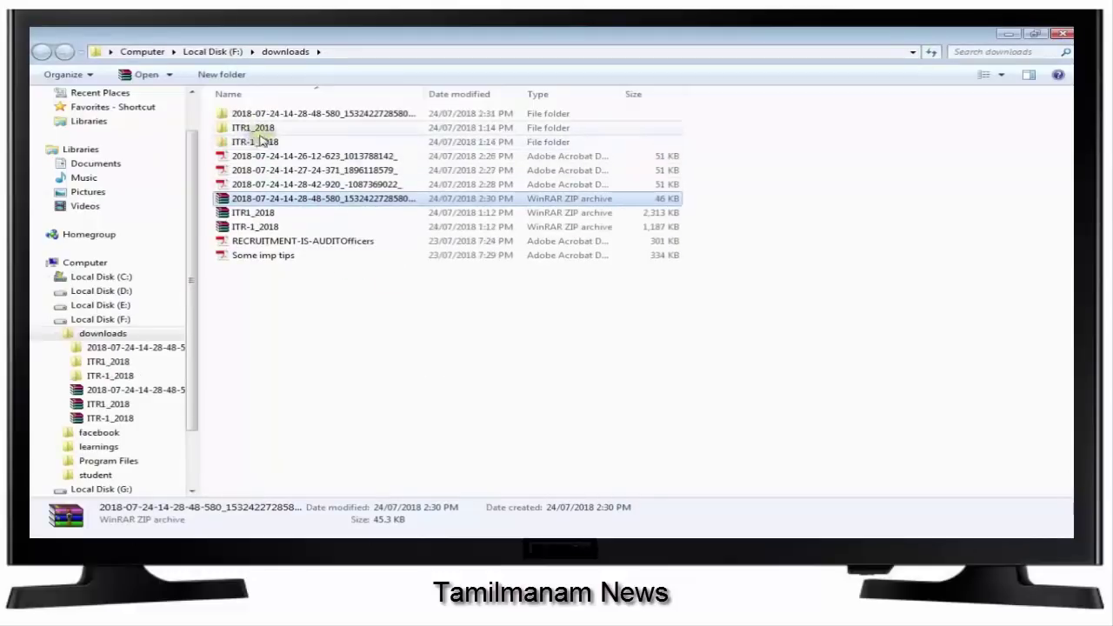
# Open the extracted ITR-V PDF in Adobe Acrobat Reader DC.
pyautogui.doubleClick(256, 114)
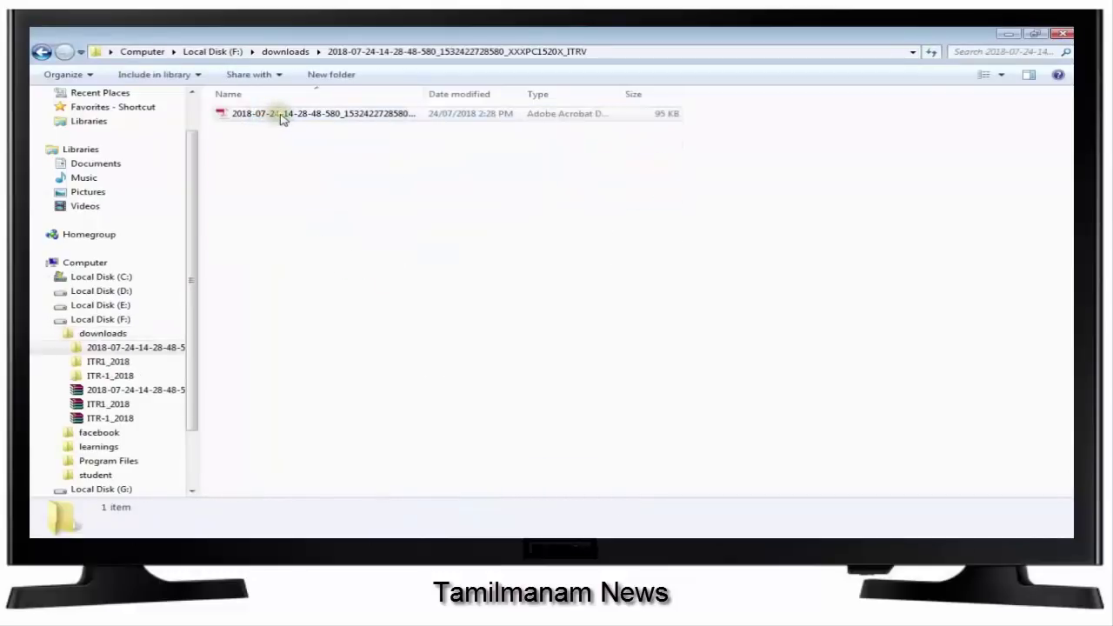
pyautogui.click(280, 114)
pyautogui.rightClick(280, 114)
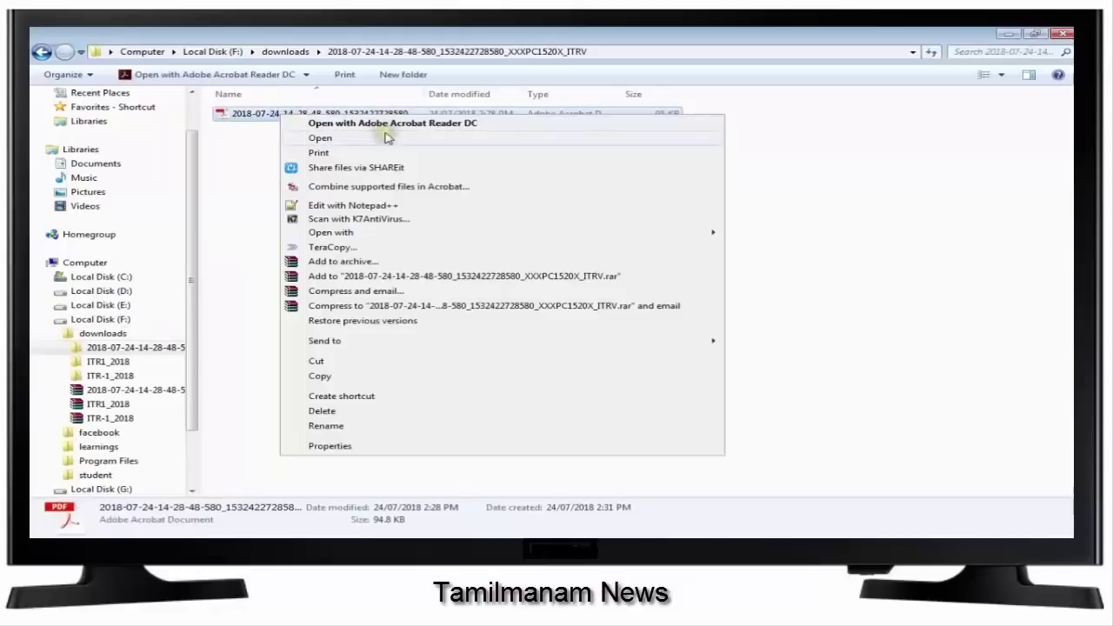
pyautogui.click(321, 140)
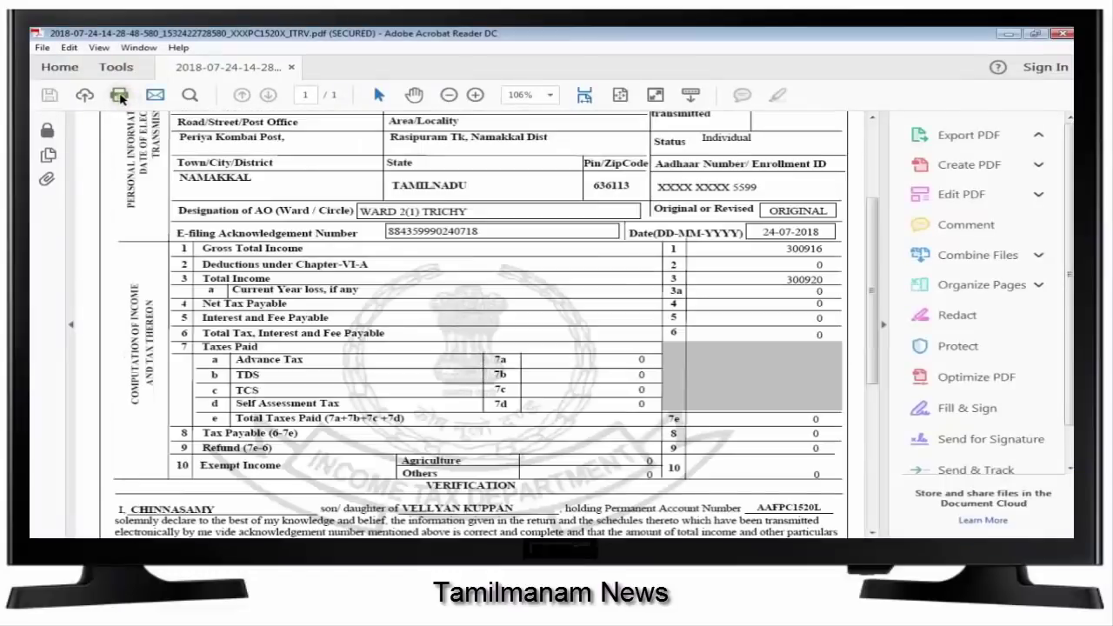
# Print the ITR-V acknowledgement on the iR3300 printer with Fit settings.
pyautogui.click(120, 96)
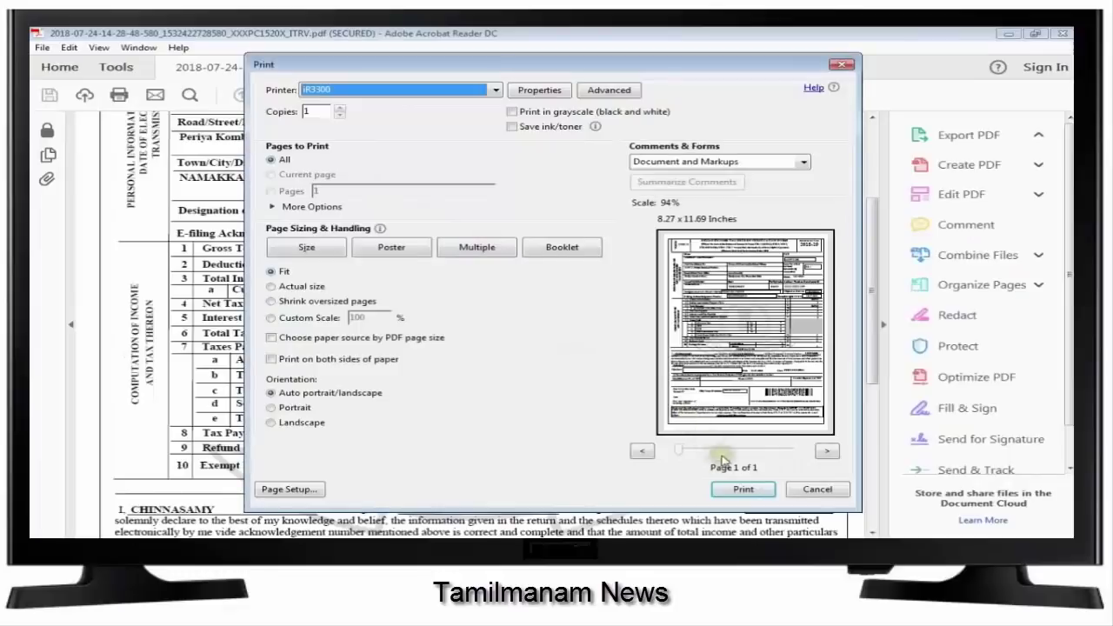
pyautogui.click(741, 490)
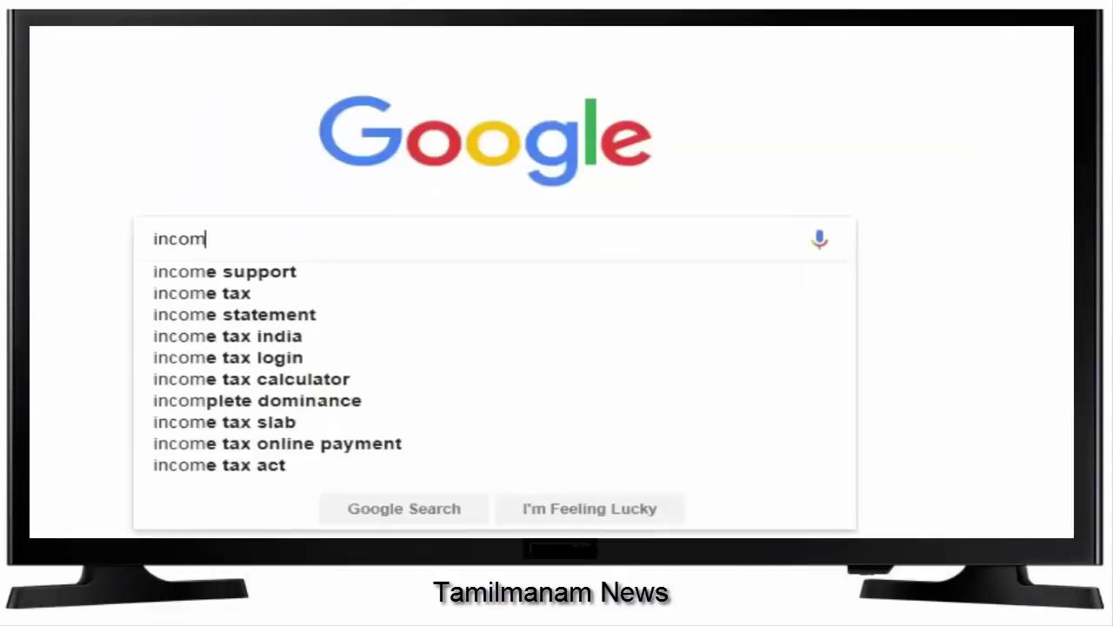
# Search Google for 'incometaxindiaefiling login'.
pyautogui.write('ta')
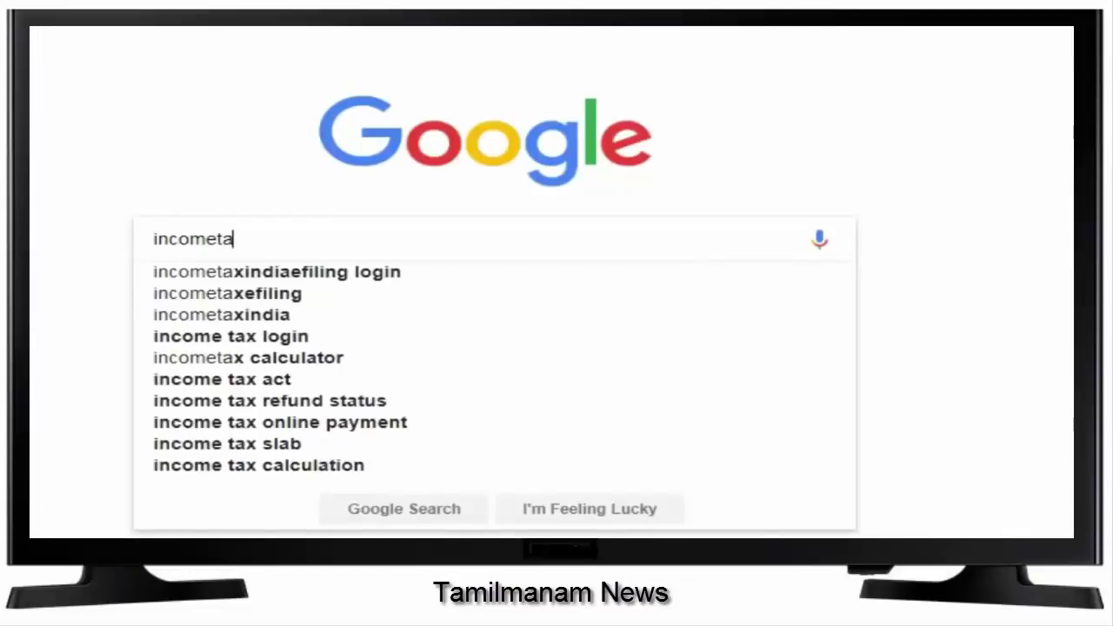
pyautogui.press('Down')
pyautogui.press('Return')
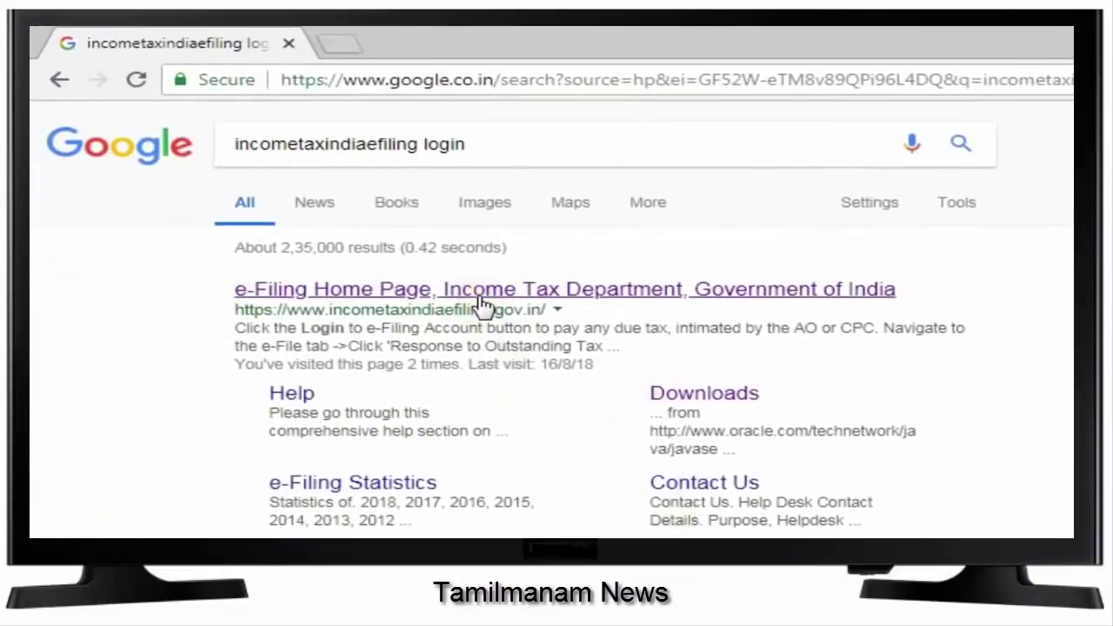
# Open the e-Filing Home Page result in a new tab, dismiss the reminder popup, and reach Login.
pyautogui.keyDown('ctrl'); pyautogui.click(483, 295); pyautogui.keyUp('ctrl')
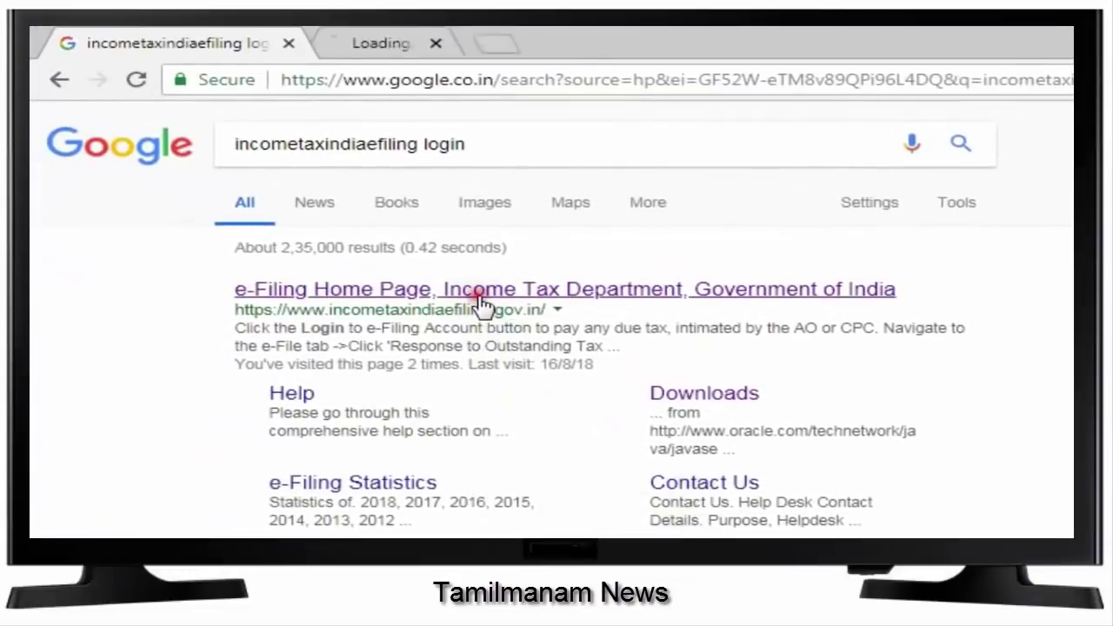
pyautogui.click(415, 45)
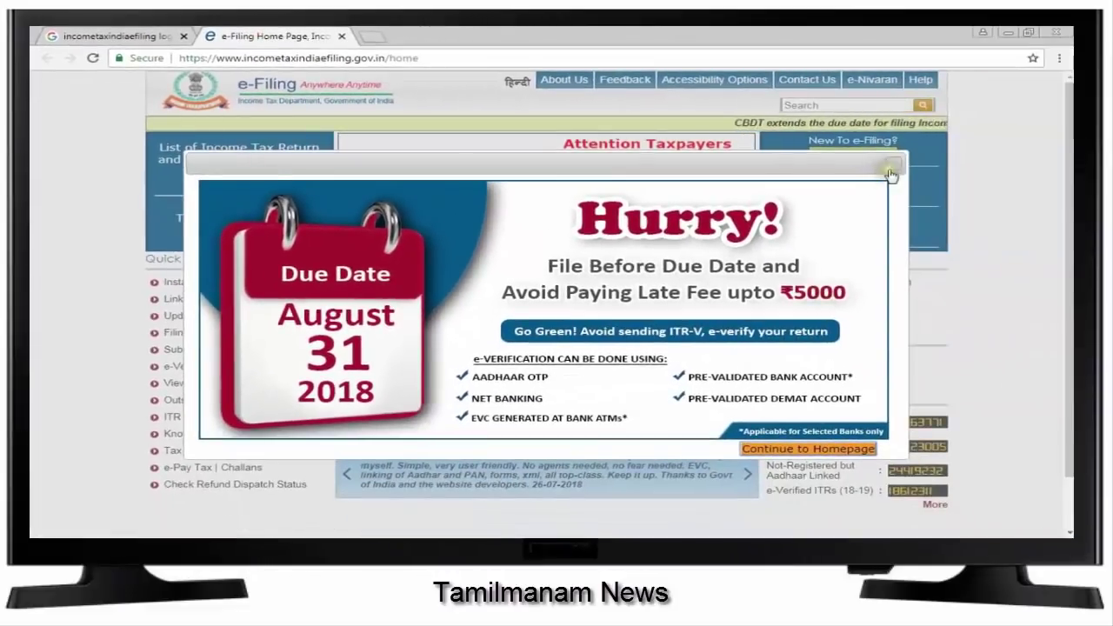
pyautogui.click(891, 171)
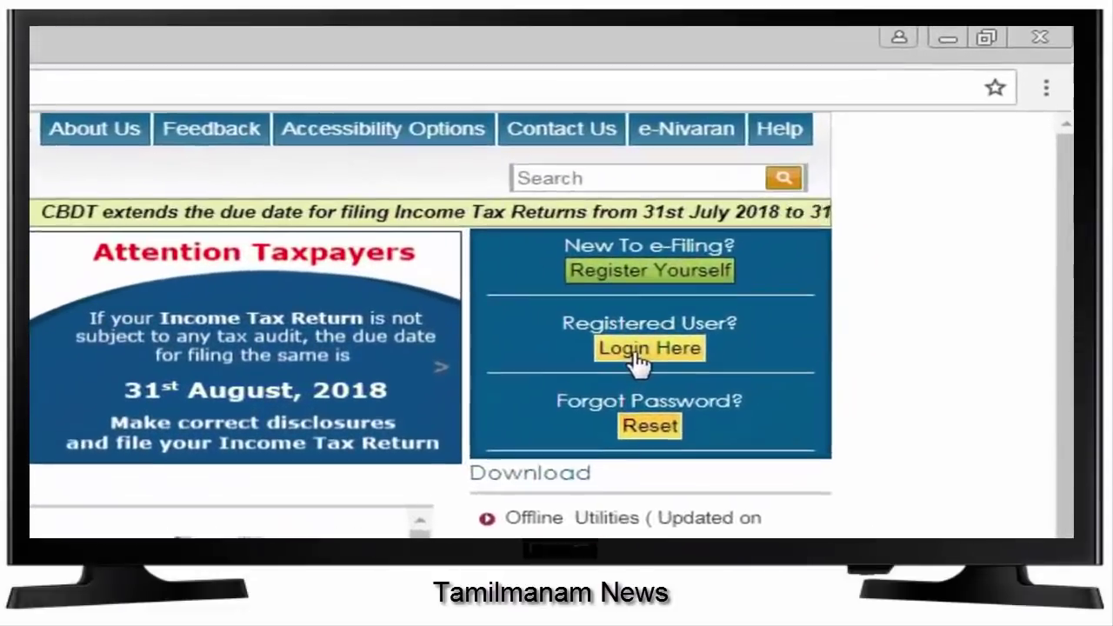
pyautogui.click(634, 355)
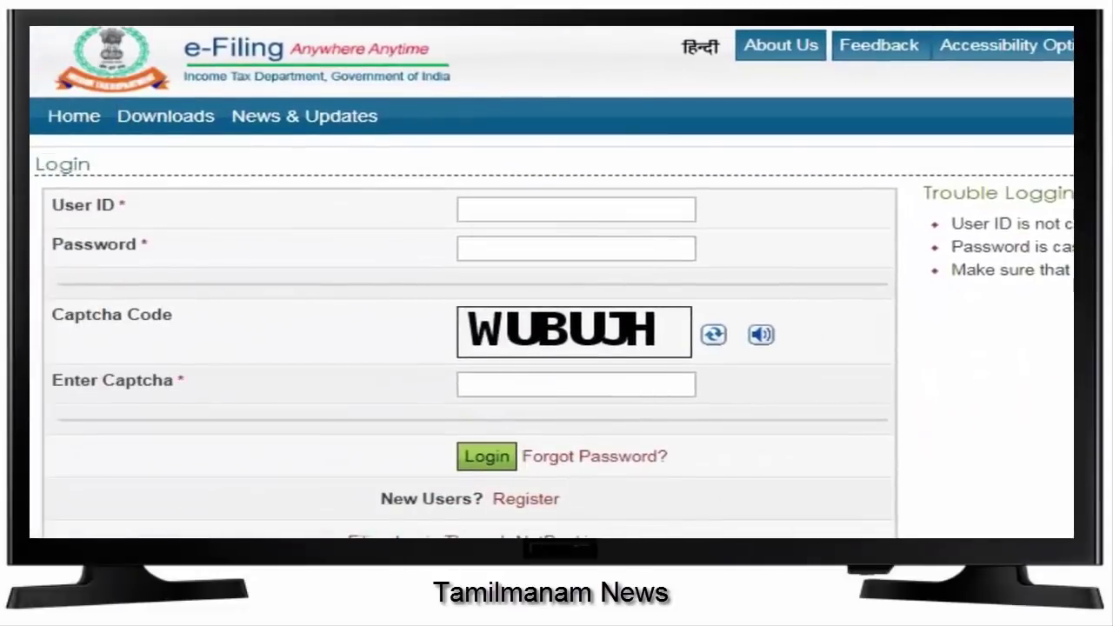
# Log in with the taxpayer's user ID, account password and captcha code.
pyautogui.click(527, 216)
pyautogui.click(493, 247)
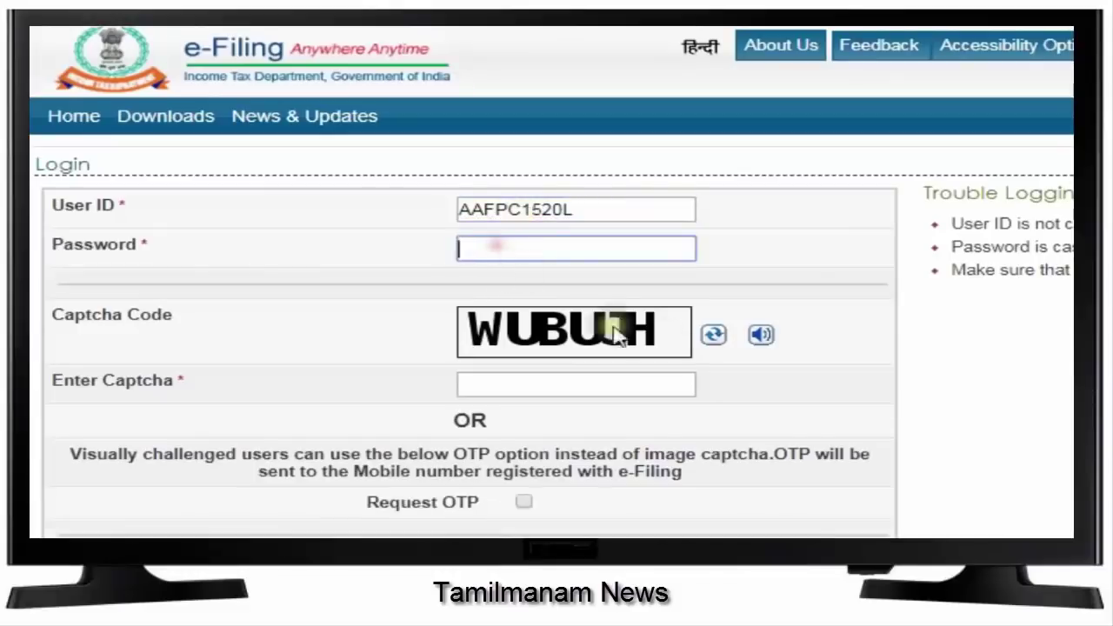
pyautogui.click(76, 250)
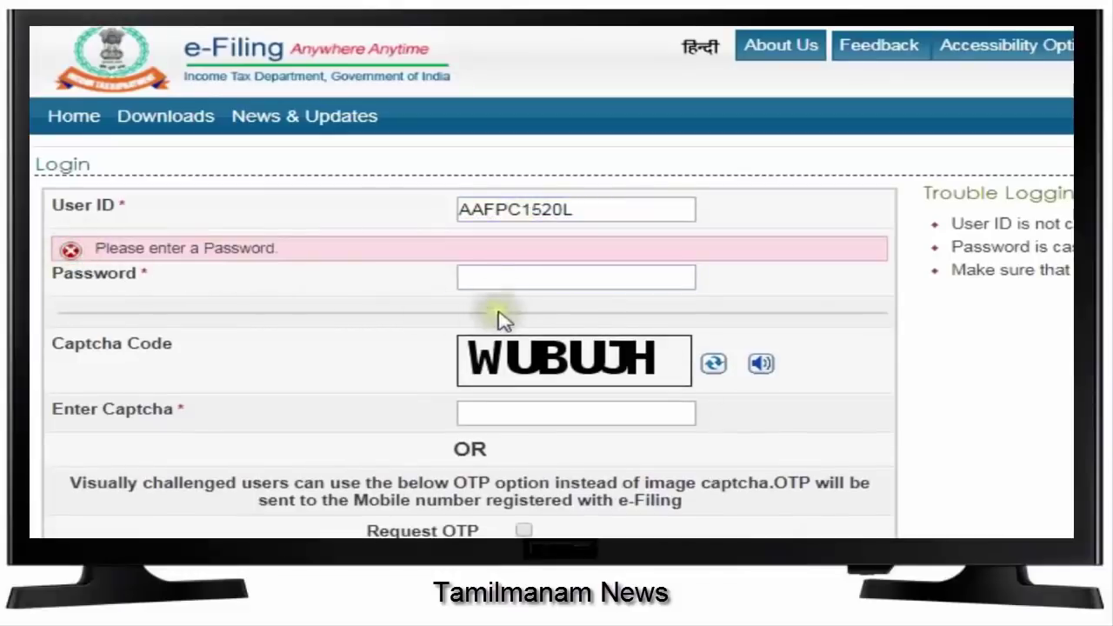
pyautogui.click(501, 278)
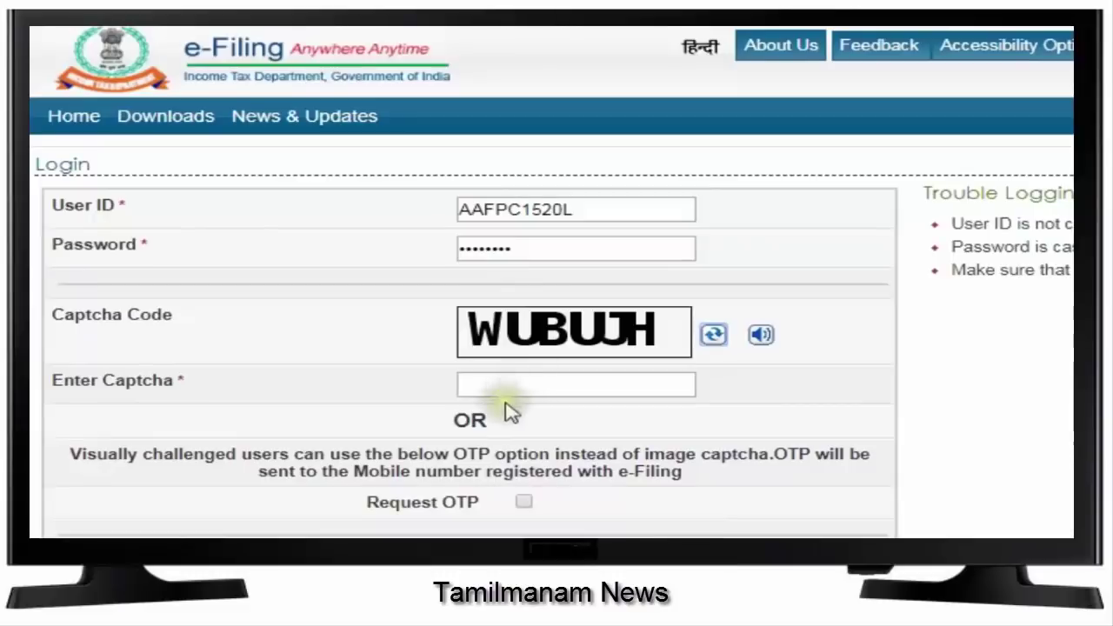
pyautogui.click(490, 385)
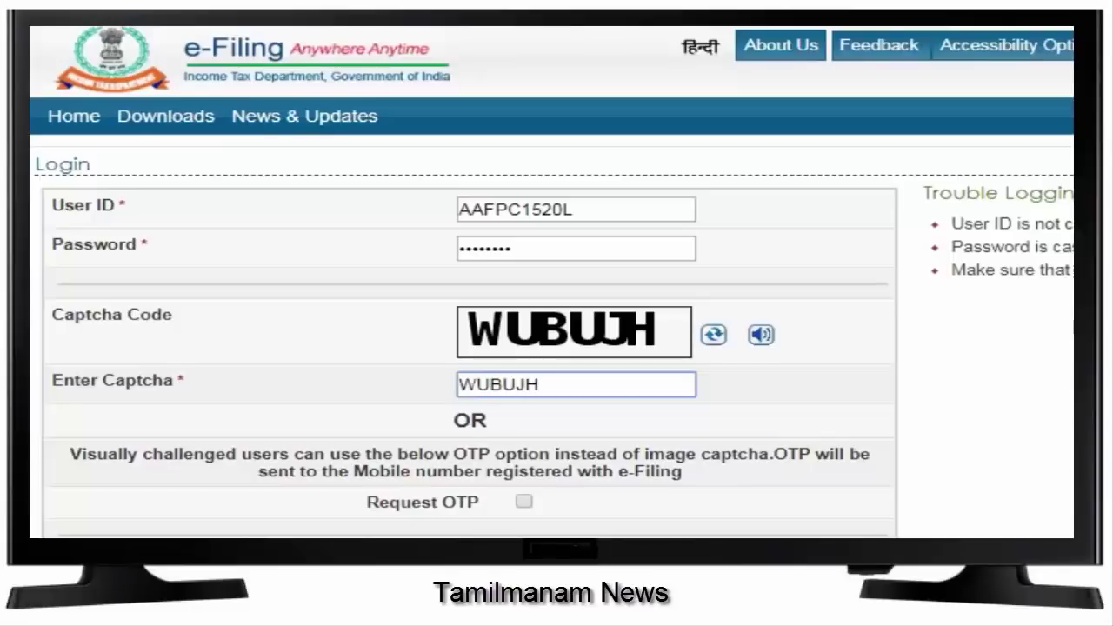
pyautogui.press('Return')
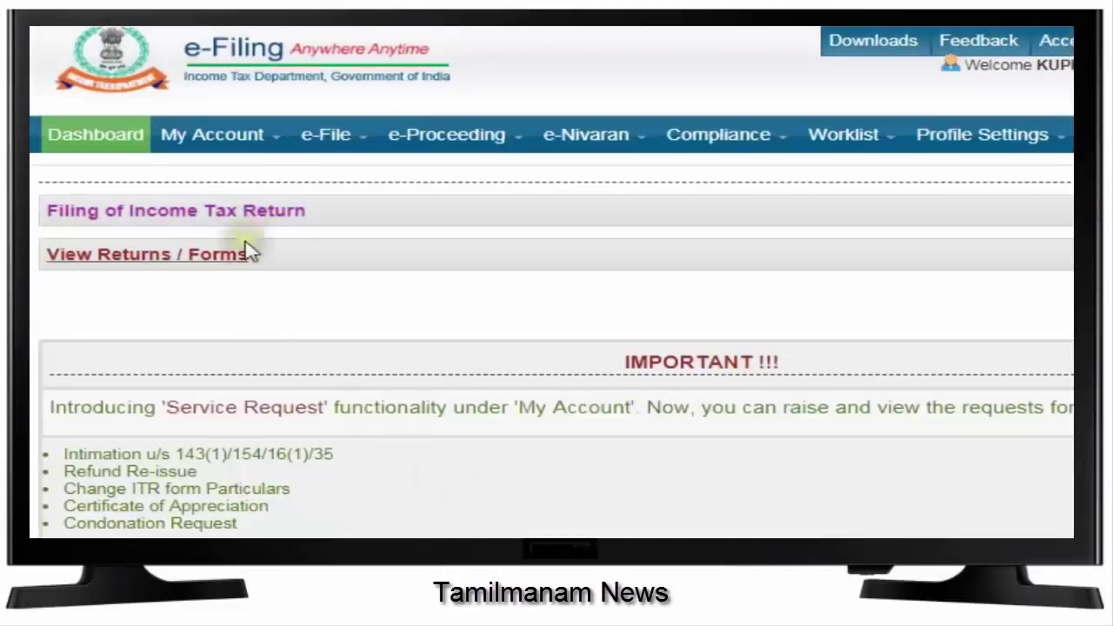
# Go to My Account > e-Verify Return and pick e-Verify for the 2018-19 ITR-1.
pyautogui.click(311, 140)
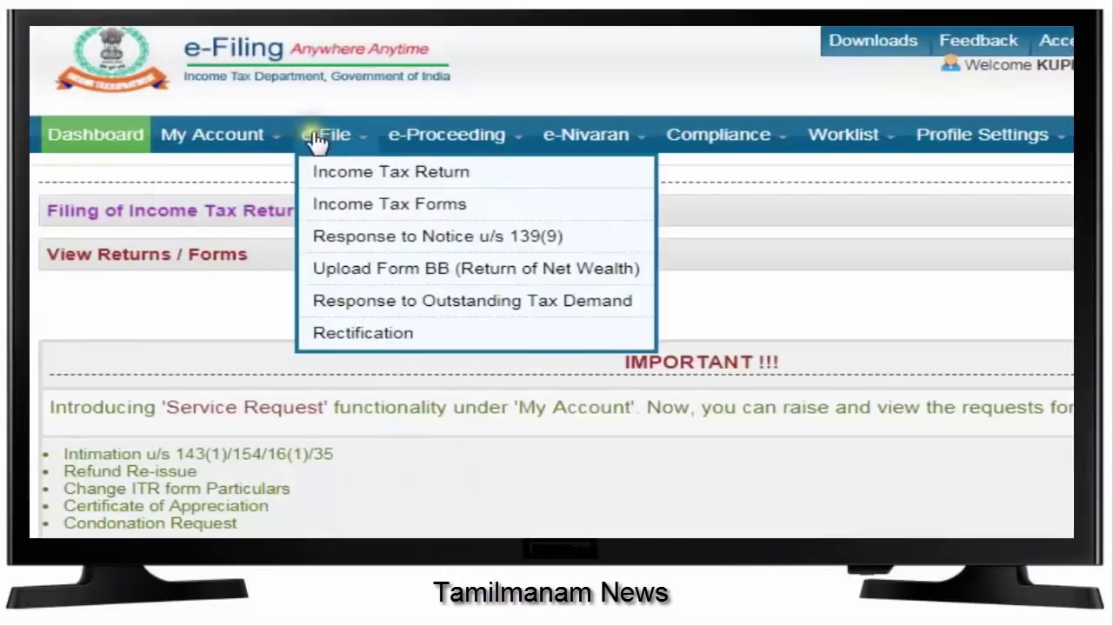
pyautogui.click(249, 131)
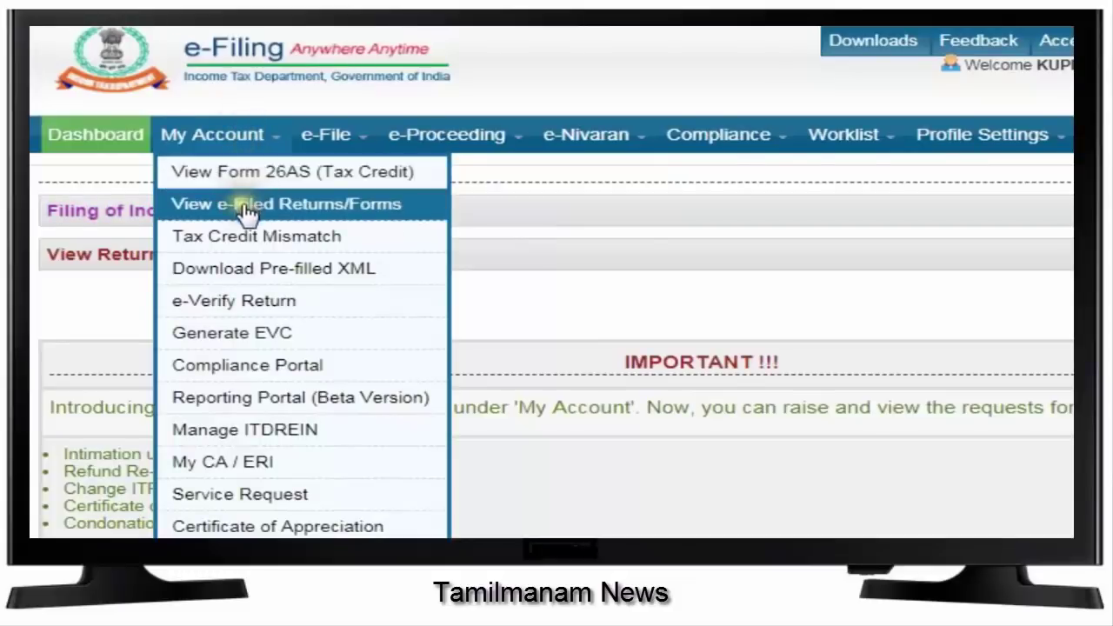
pyautogui.click(217, 301)
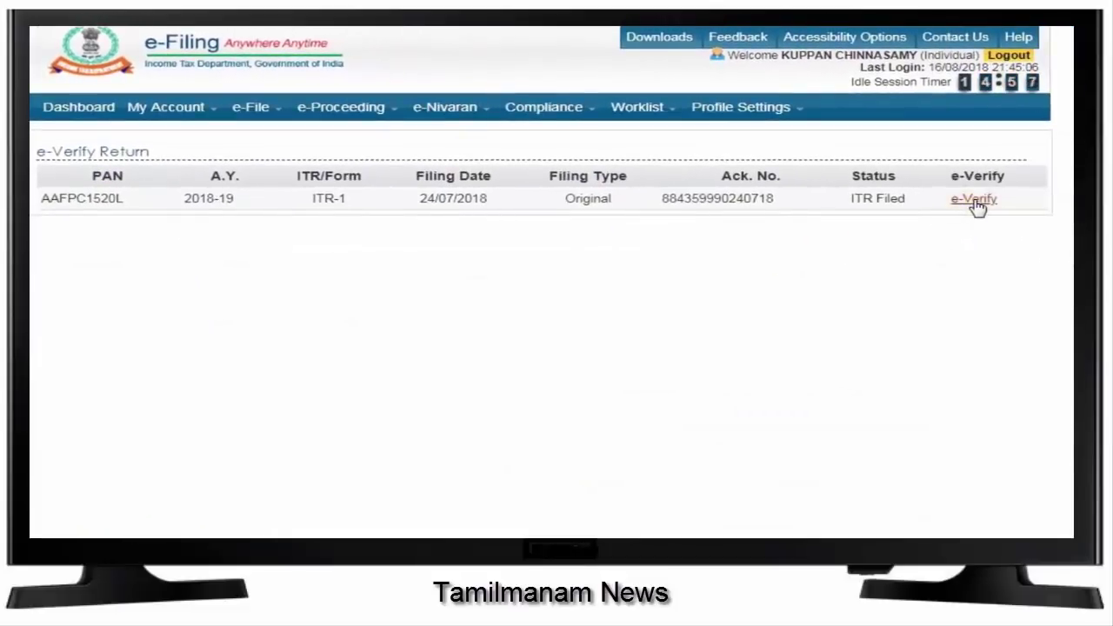
pyautogui.click(975, 200)
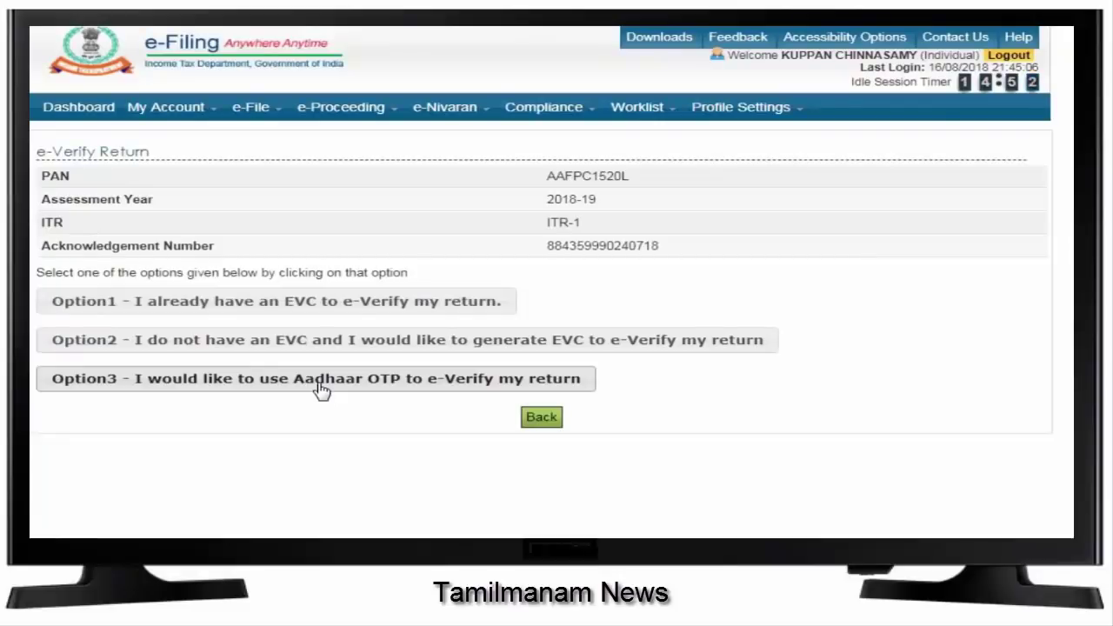
# Generate an Aadhaar OTP, enter it, accept the UIDAI agreement, and submit the e-verification.
pyautogui.click(320, 388)
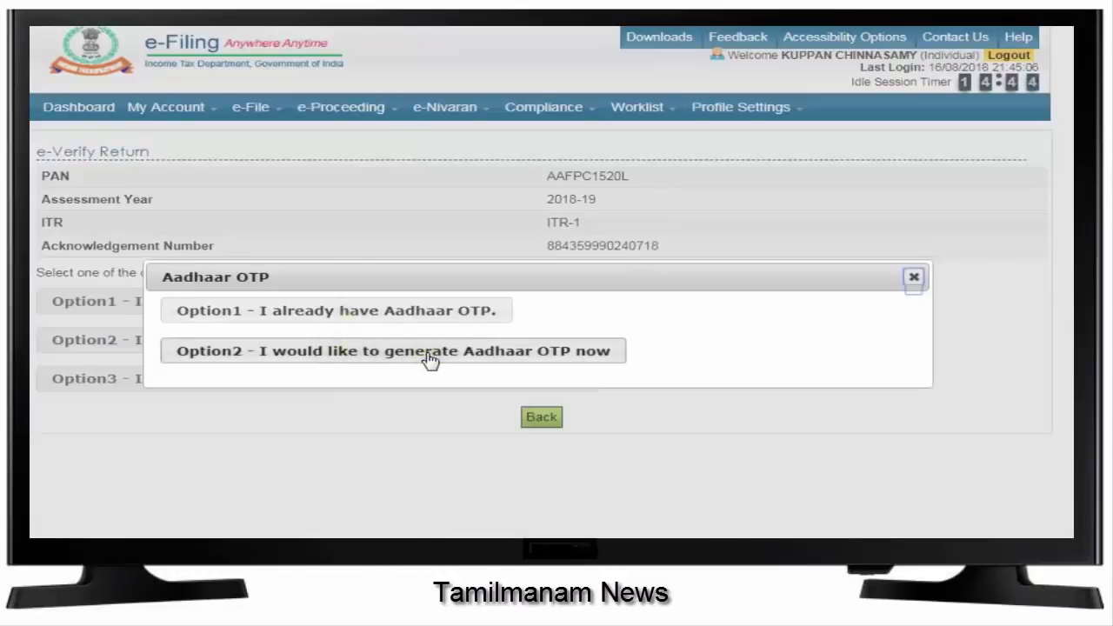
pyautogui.click(391, 313)
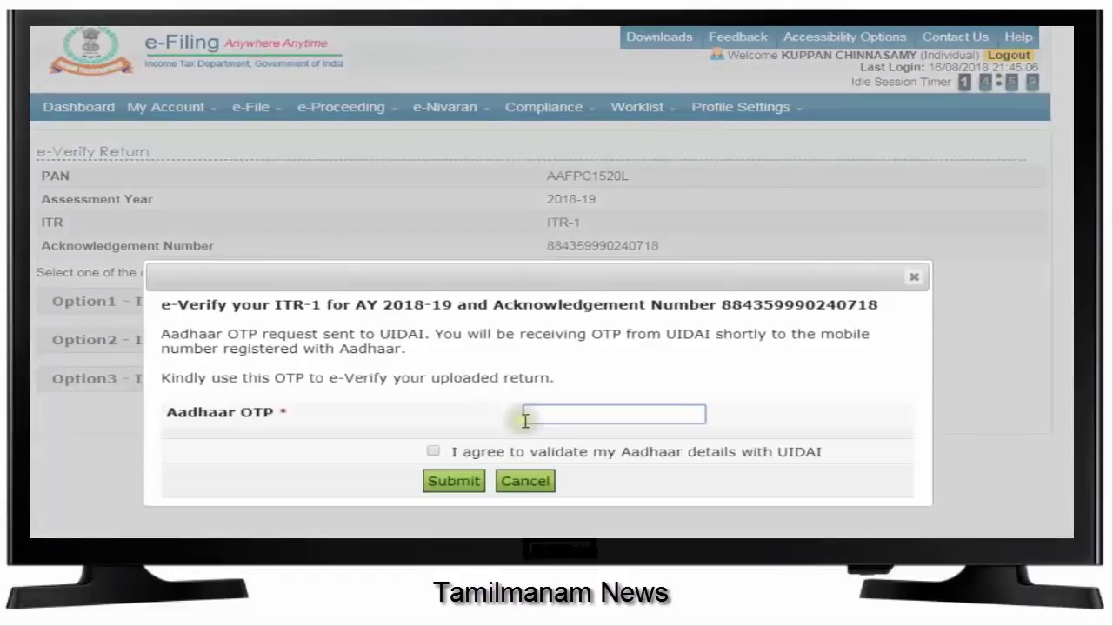
pyautogui.click(553, 420)
pyautogui.click(433, 451)
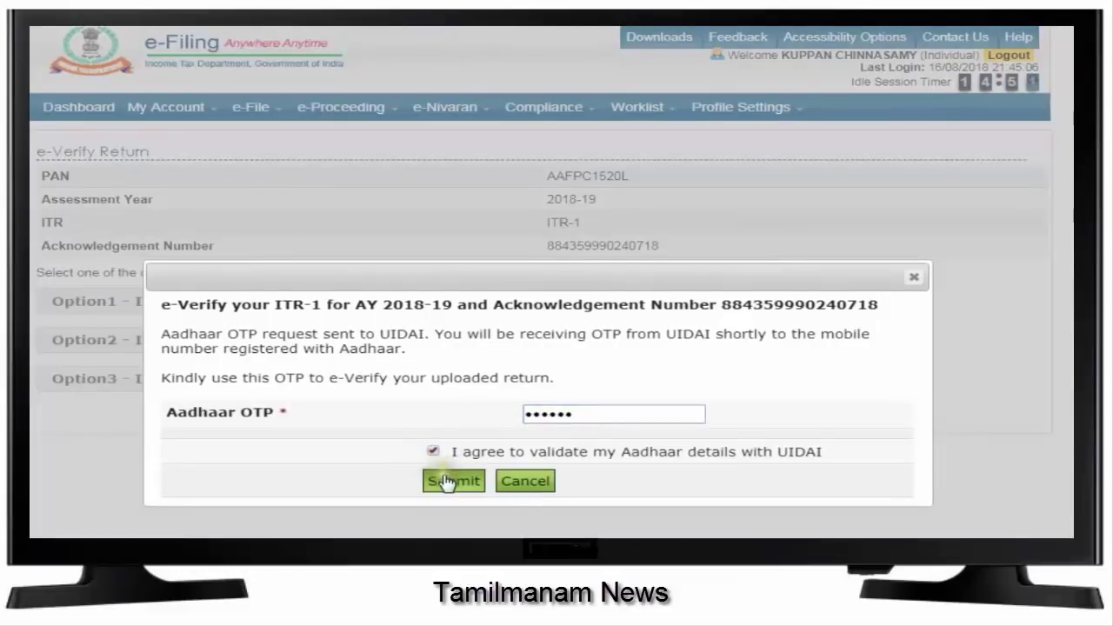
pyautogui.click(447, 483)
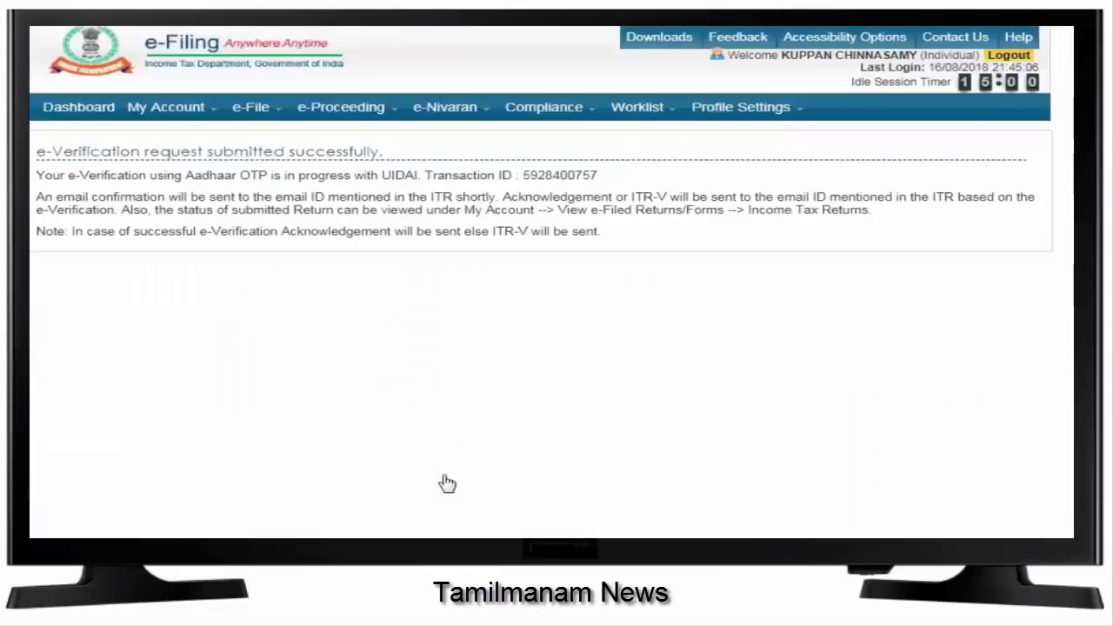